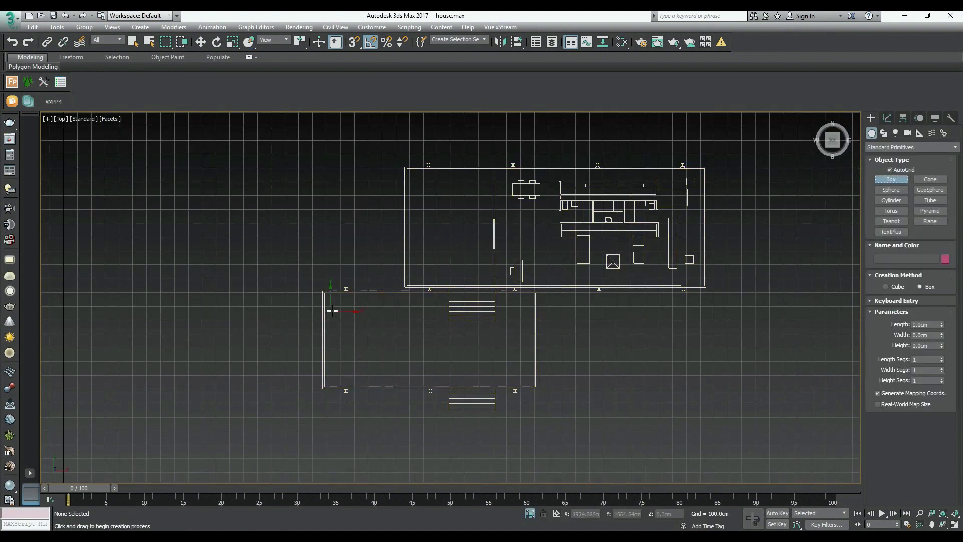
Step: Draw a box about 710 by 1550 cm over the lower building outline in the plan, using grid snapping
scroll(326, 301, "up", 1)
key("s")
scroll(321, 286, "up", 3)
scroll(486, 349, "down", 3)
left_click_drag(323, 288, 569, 415)
left_click(520, 327)
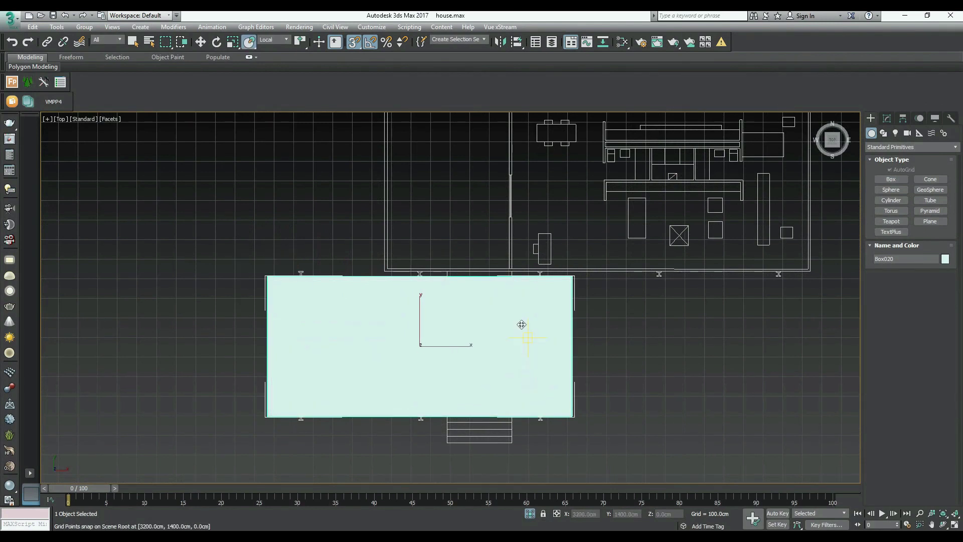
Step: Set the new box's height to 30 cm so it forms a floor slab
left_click(887, 119)
middle_click_drag(451, 381, 545, 326, "alt")
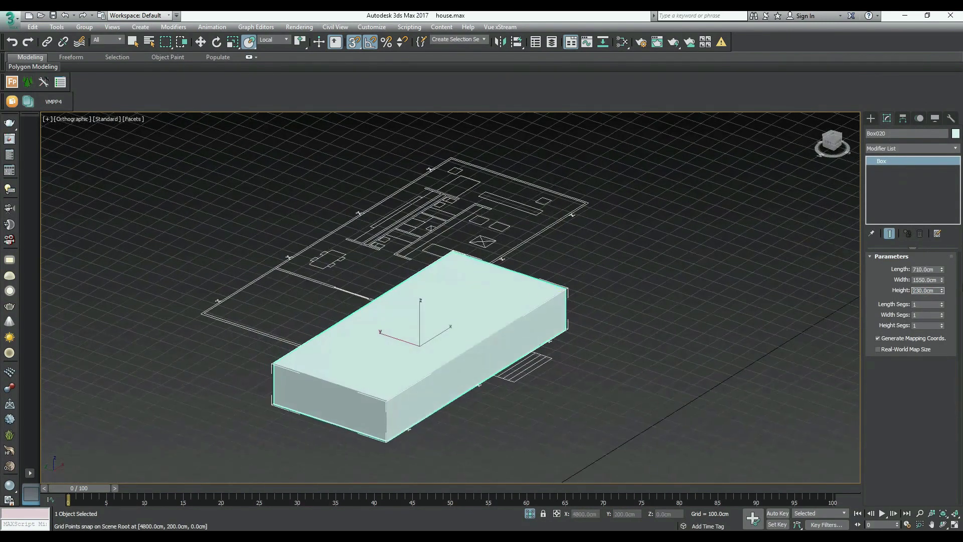
left_click_drag(941, 291, 940, 294)
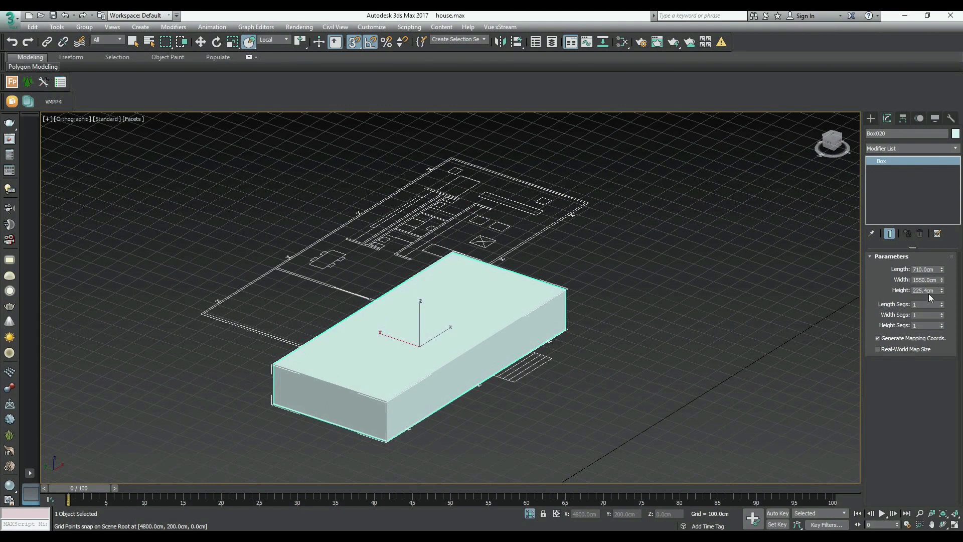
type("30")
key("Return")
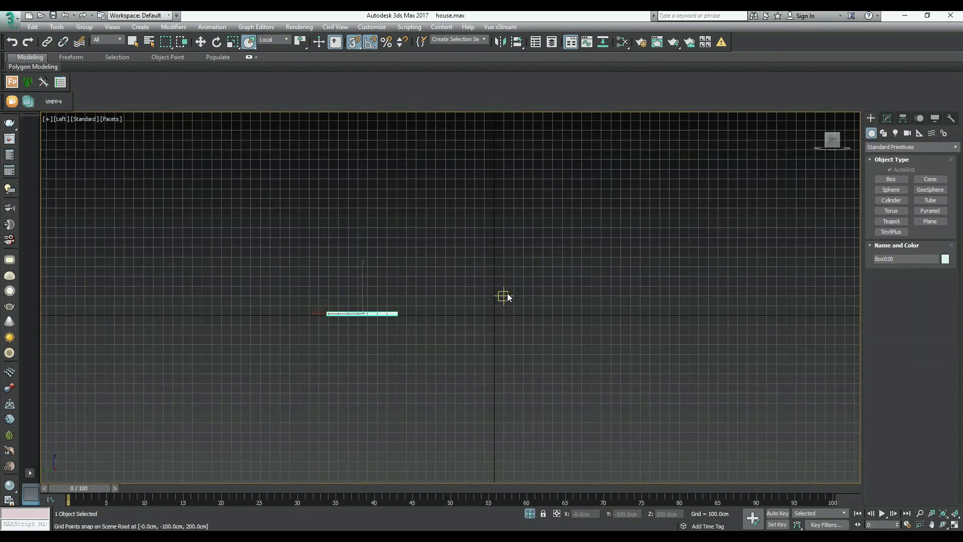
Step: Switch the reference coordinate system to View and raise the floor slab to 30 cm above the ground
key("z")
scroll(494, 281, "down", 3)
left_click(273, 39)
left_click(271, 49)
left_click(201, 42)
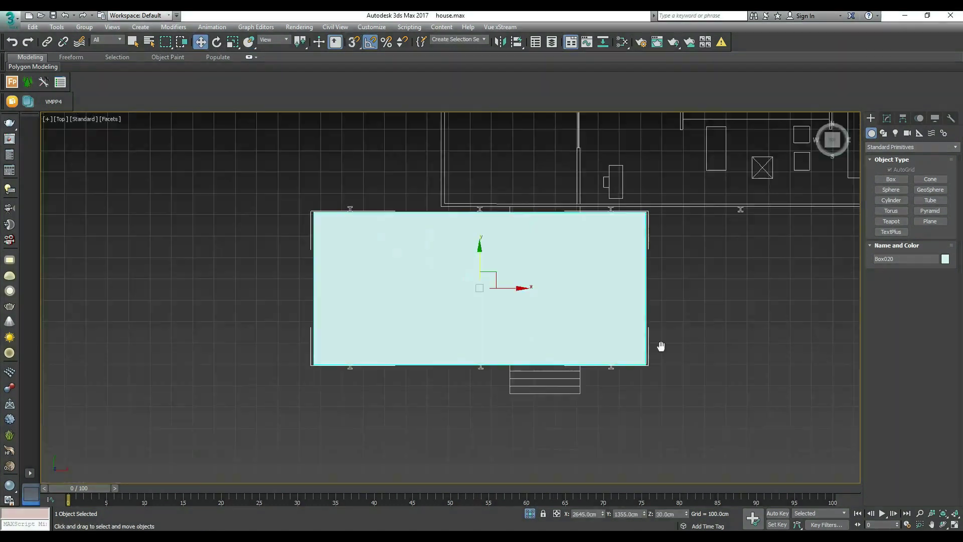
scroll(660, 346, "down", 2)
middle_click_drag(525, 328, 500, 281)
key("p")
key("t")
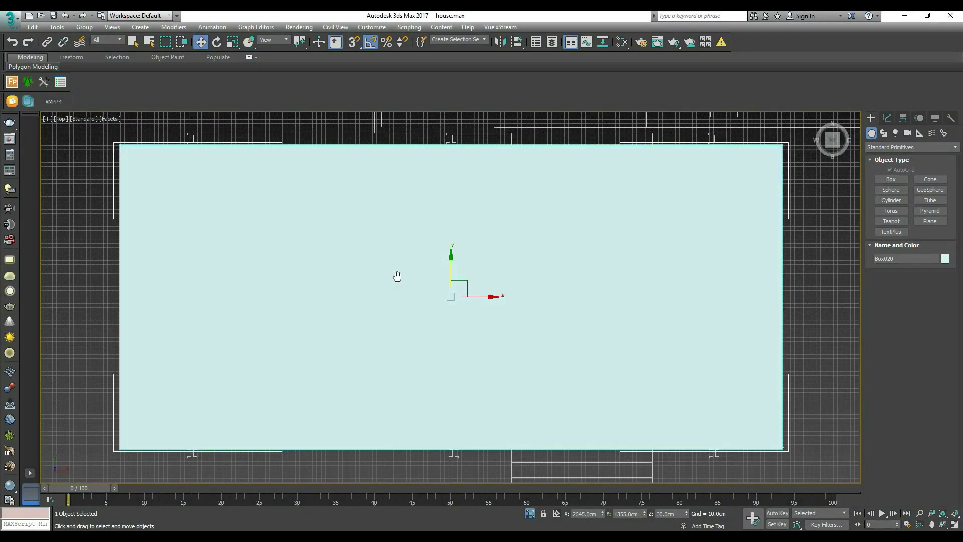
Step: Start a box at the front stairs and set snapping to Vertex, Endpoint and Midpoint
scroll(490, 380, "up", 3)
left_click(884, 180)
scroll(507, 388, "up", 4)
key("s")
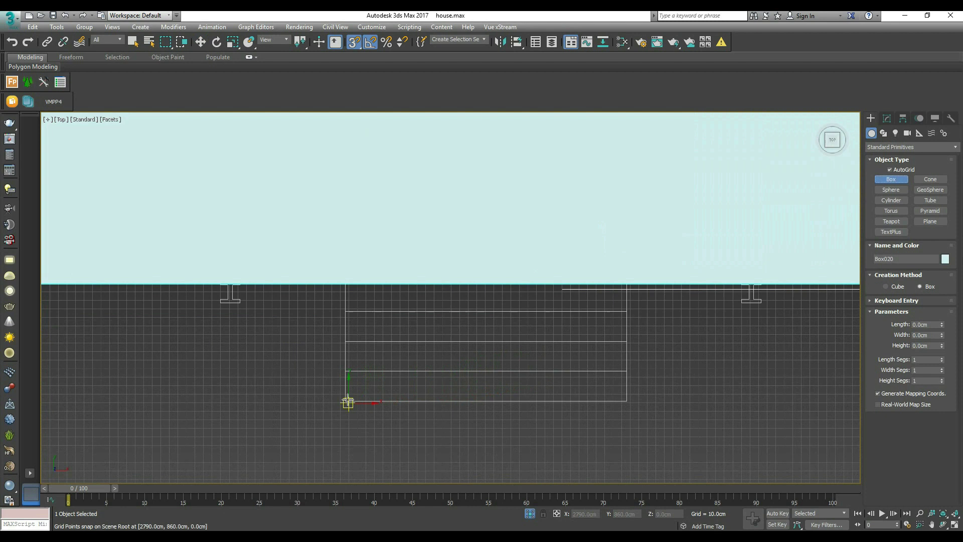
scroll(348, 402, "up", 6)
right_click(354, 42)
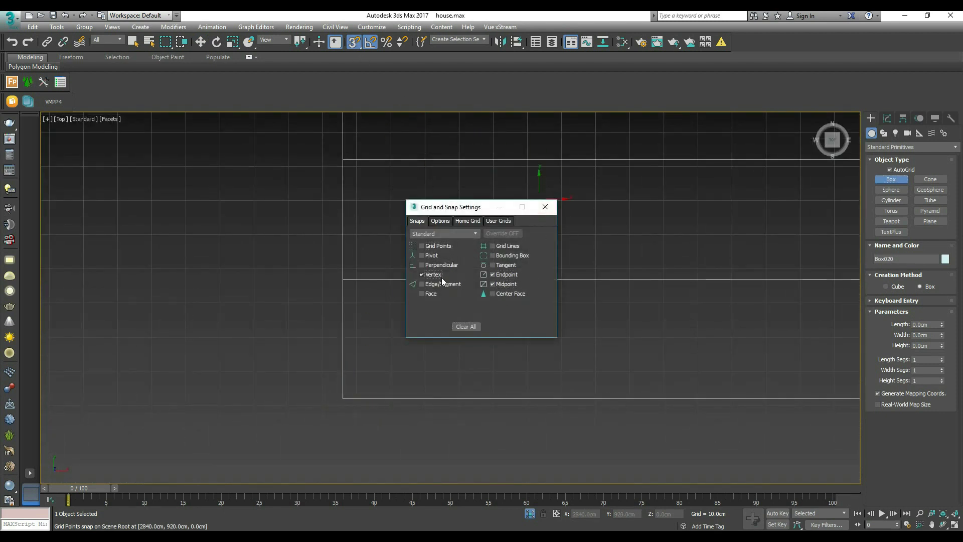
left_click(545, 207)
Step: Draw a box about 35 by 330 cm over the outermost tread of the front stairs
mouse_move(343, 398)
left_mouse_down()
mouse_move(368, 329)
mouse_move(684, 299)
left_mouse_up()
scroll(368, 330, "down", 5)
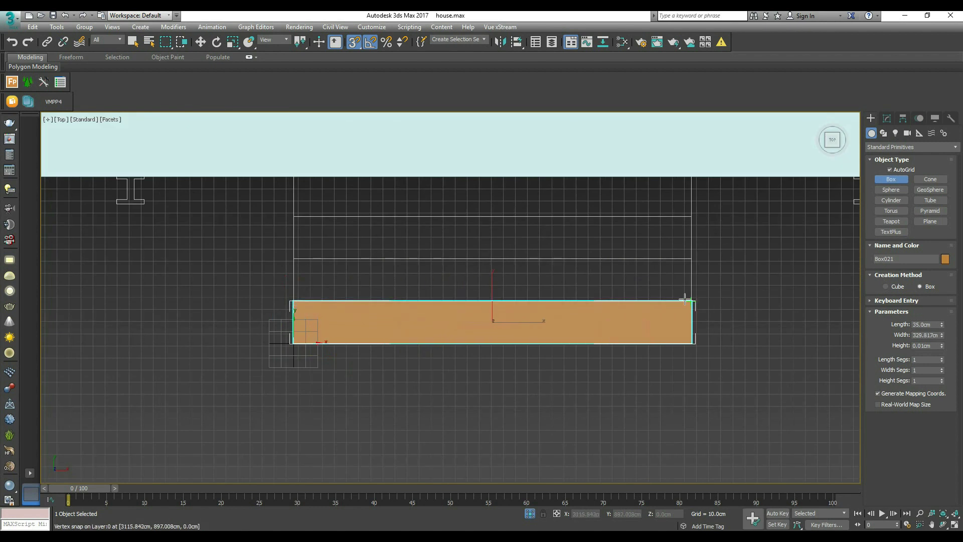
right_click(674, 306)
scroll(577, 389, "down", 2)
Step: Show and dock the Axis Constraints toolbar, and restrict movement to the Y axis
right_click(264, 99)
left_click(299, 142)
left_click_drag(139, 127, 117, 83)
left_click(99, 82)
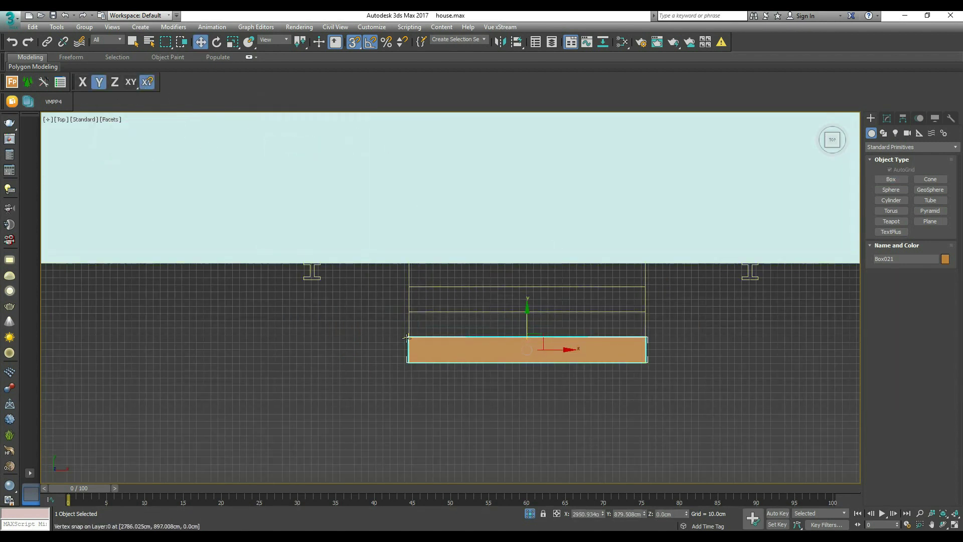
Step: Copy the tread box three times toward the slab, snapping each copy to the next stair line
left_click_drag(409, 338, 411, 311, "shift")
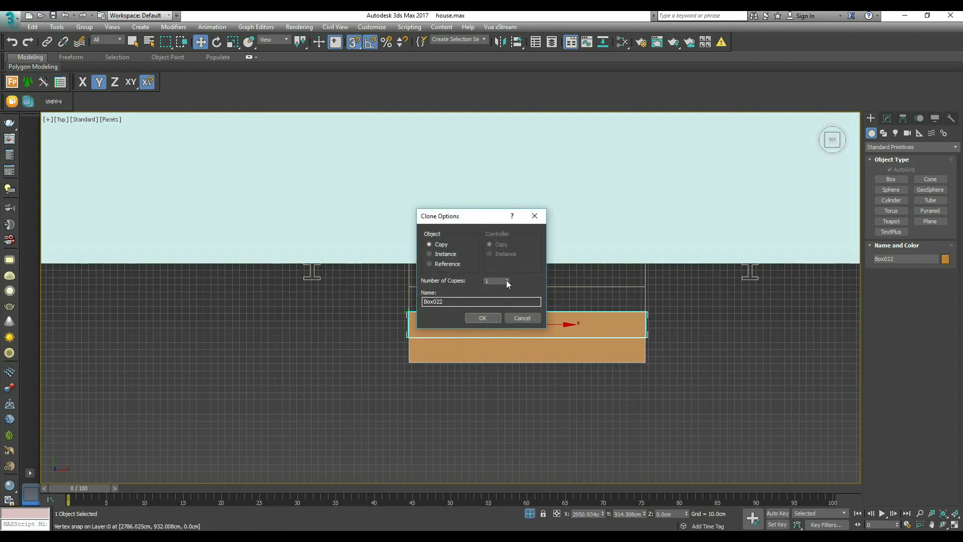
left_click(483, 318)
scroll(486, 369, "down", 3)
scroll(481, 370, "up", 4)
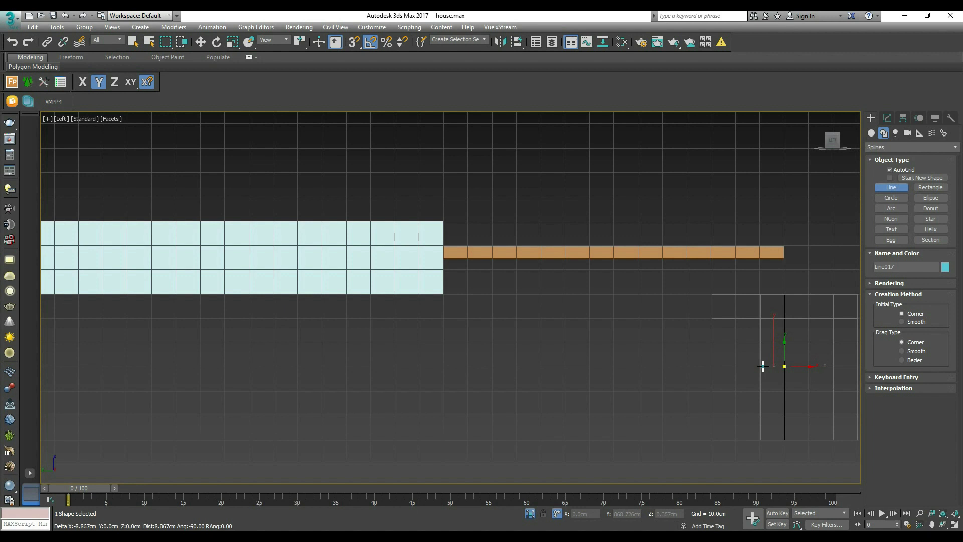
Step: Draw a stringer line in the side view from ground level below the outermost tread up into the slab edge
left_click(761, 366)
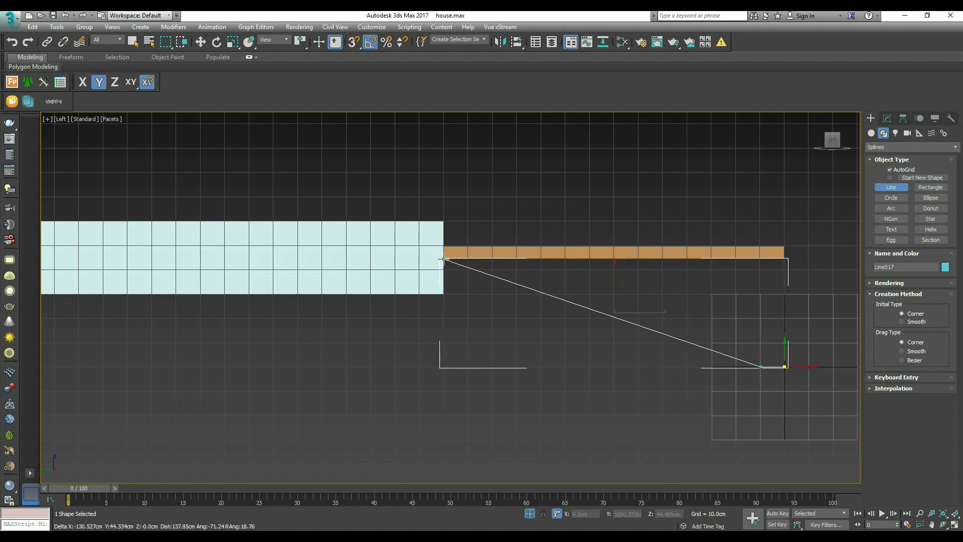
left_click(444, 259)
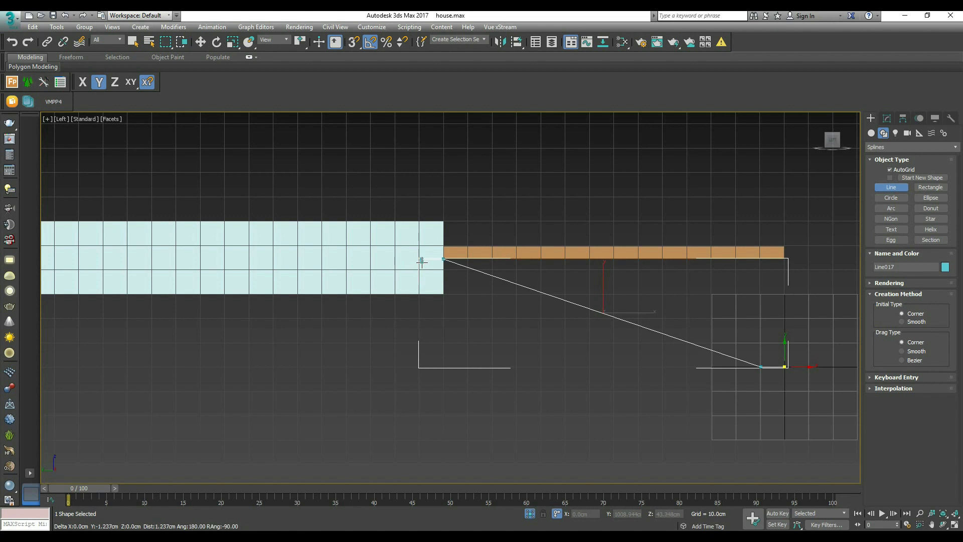
right_click(421, 261)
key("w")
Step: Lower the three outer treads one after another so they descend along the sloped stringer line
left_click(659, 347)
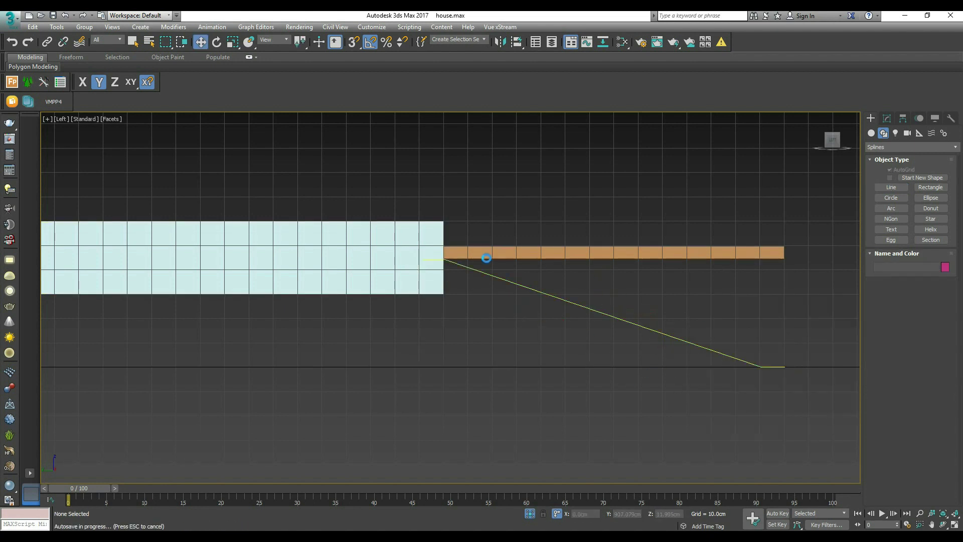
left_click(553, 259)
left_click_drag(571, 239, 571, 266)
left_click(653, 253)
left_click_drag(656, 235, 657, 293)
left_click(735, 253)
left_click_drag(742, 233, 743, 322)
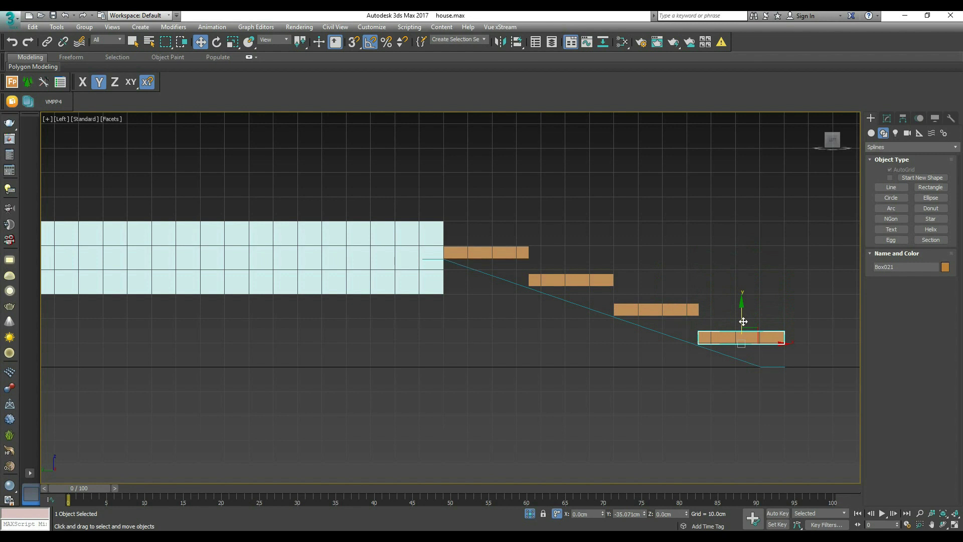
Step: Enable the stringer line in renderer and viewport with a rectangular section about 2.08 cm wide
left_click(732, 396)
left_click(723, 355)
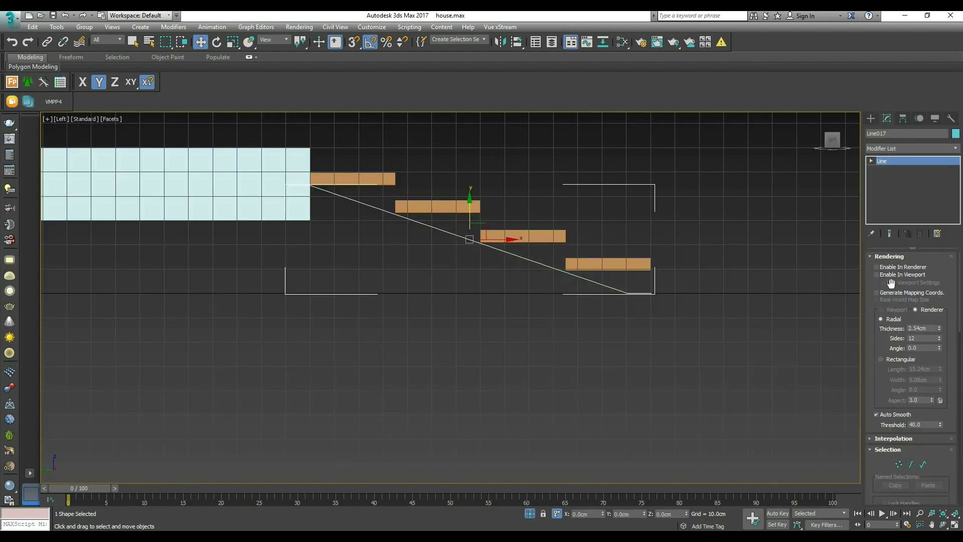
left_click(890, 276)
left_click(881, 359)
scroll(701, 321, "up", 2)
scroll(713, 301, "down", 2)
scroll(686, 300, "up", 2)
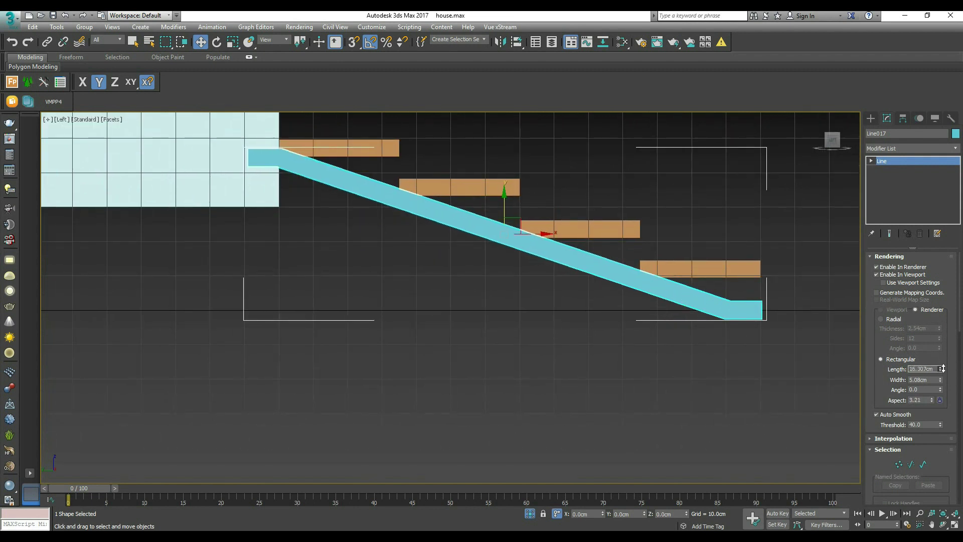
left_click_drag(941, 382, 945, 409)
left_click(871, 118)
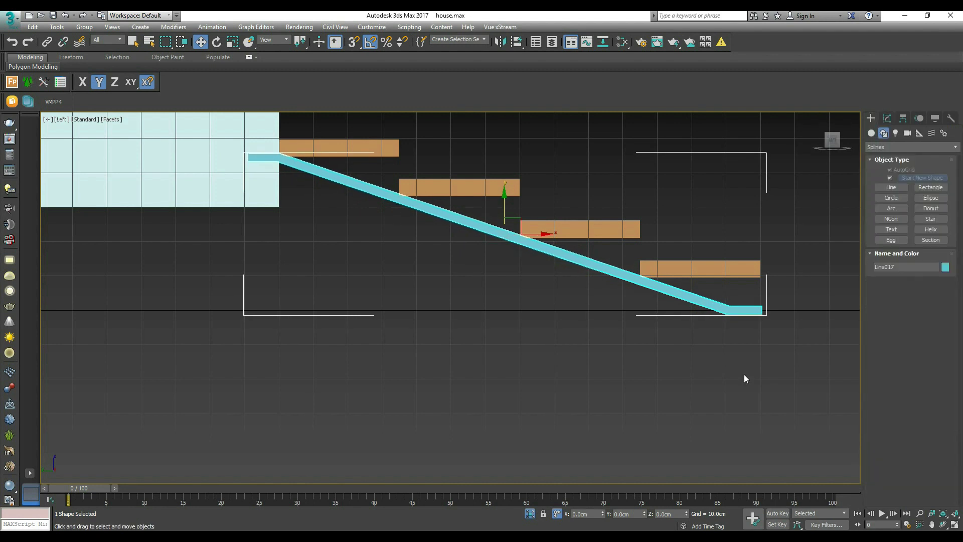
Step: Pull the stringer's lower end vertex back behind the front edge of the bottom tread
left_click(745, 374)
scroll(738, 307, "up", 2)
left_click(750, 307)
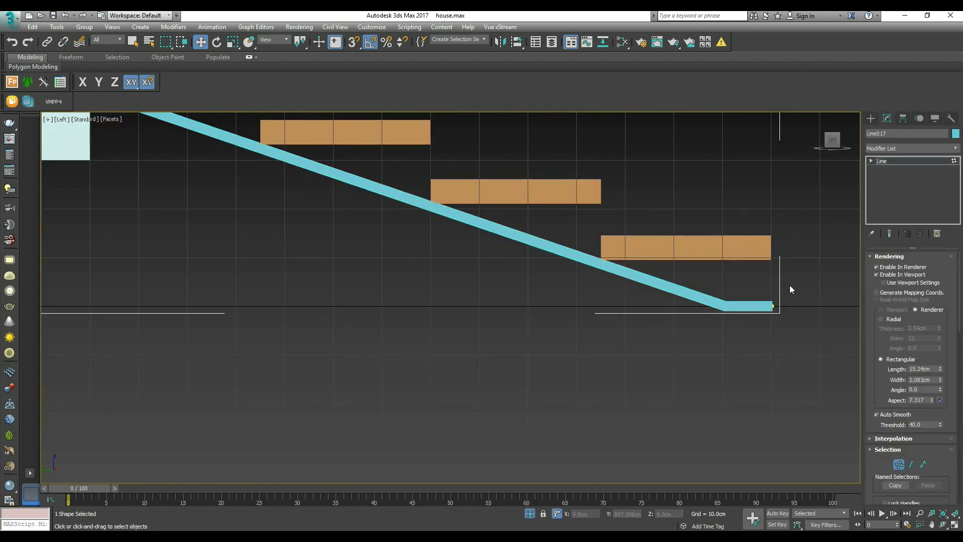
left_click_drag(775, 305, 776, 305)
left_click(834, 236)
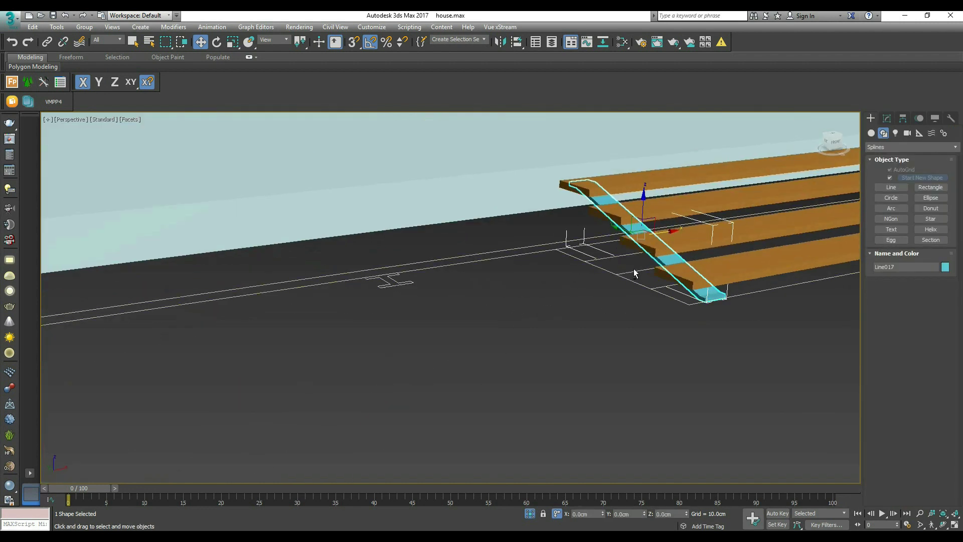
Step: Open the Slate Material Editor, add a VRayMtl material, and shrink the editor to reveal the model
key("m")
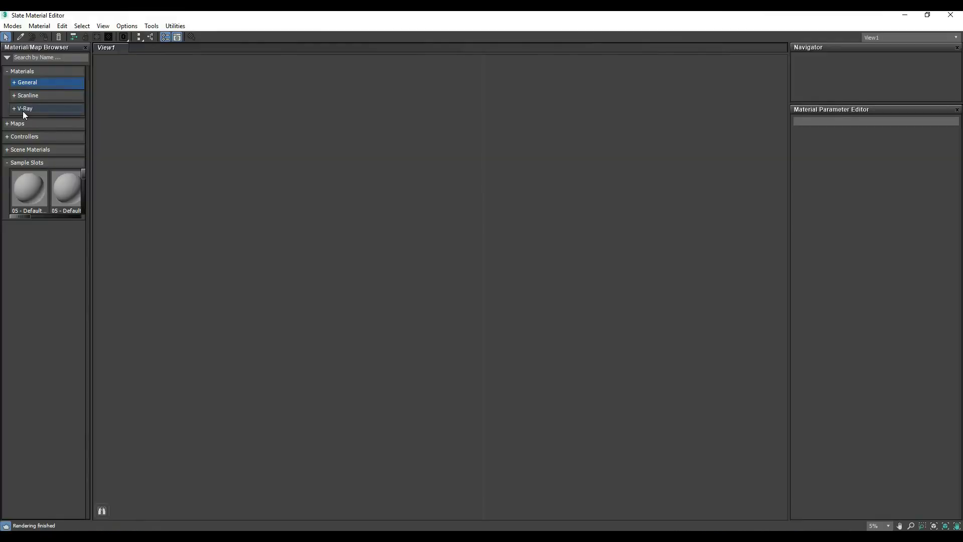
left_click(17, 112)
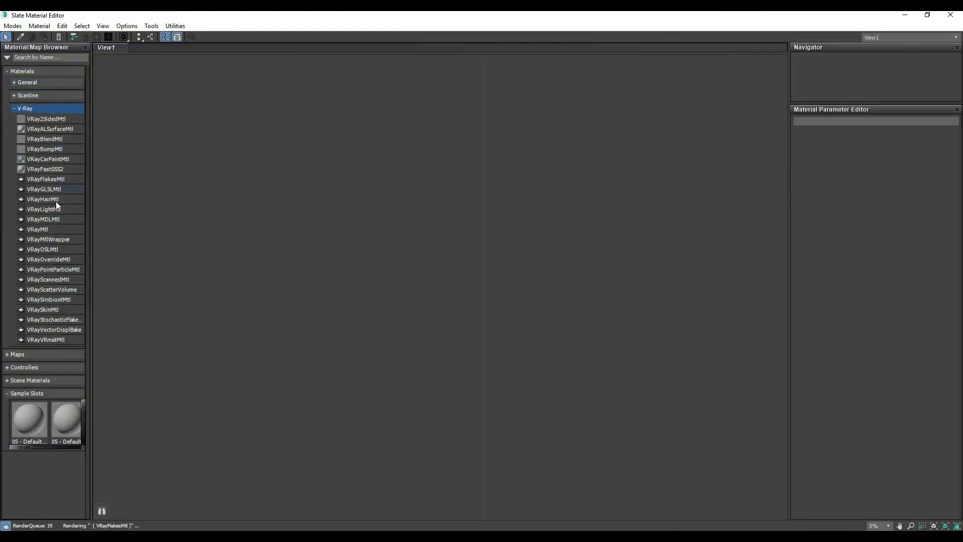
left_click(38, 229)
left_click_drag(350, 15, 323, 271)
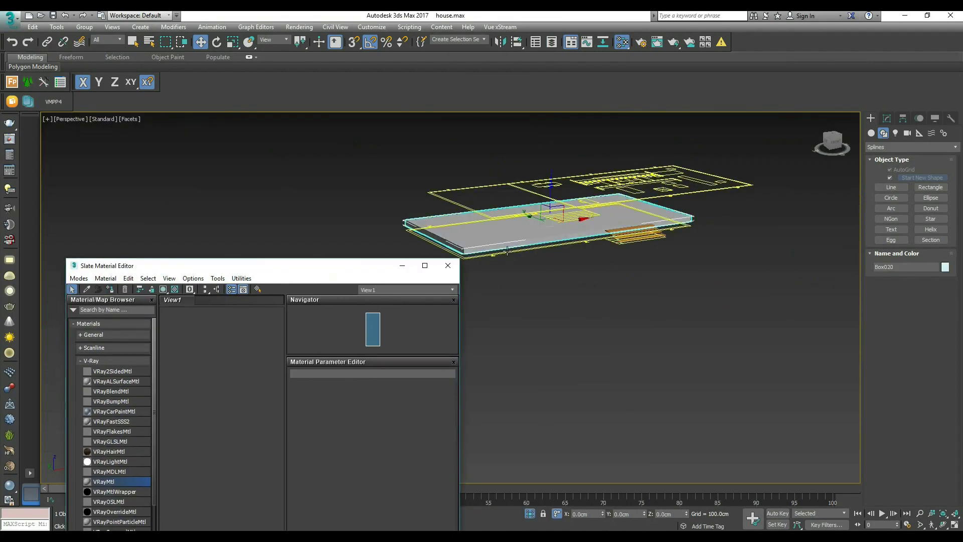
Step: Assign the VRayMtl material to the slab and all stair parts, and minimize the material editor
scroll(675, 258, "down", 4)
left_click_drag(747, 177, 514, 283)
left_click(115, 291)
left_click(654, 270)
scroll(575, 212, "up", 8)
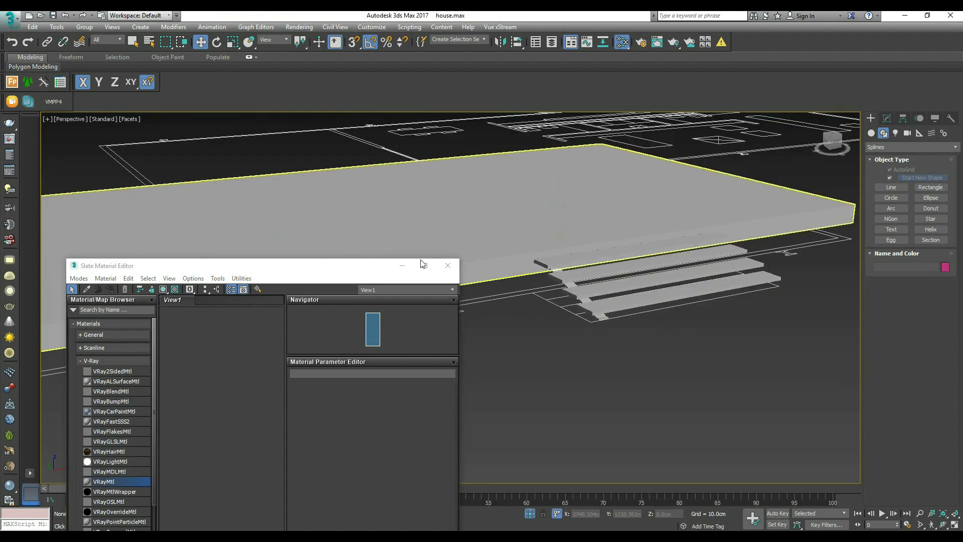
left_click(403, 265)
Step: Set the rectangular section length of the stringer to about 5.64 cm
middle_click_drag(657, 386, 614, 290)
scroll(527, 209, "down", 5)
scroll(527, 208, "up", 4)
left_click(528, 209)
scroll(527, 208, "up", 4)
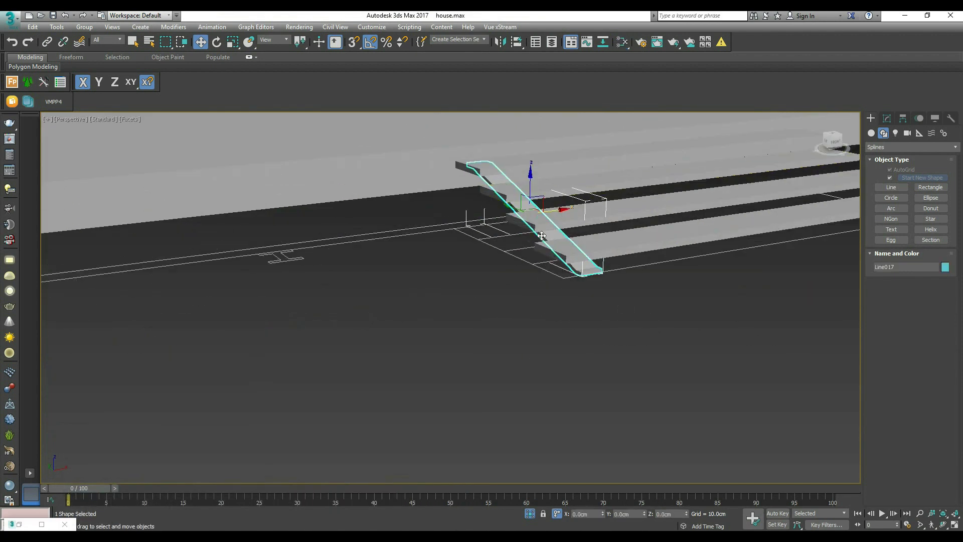
middle_click_drag(541, 235, 505, 255)
left_click(887, 120)
left_click(940, 381)
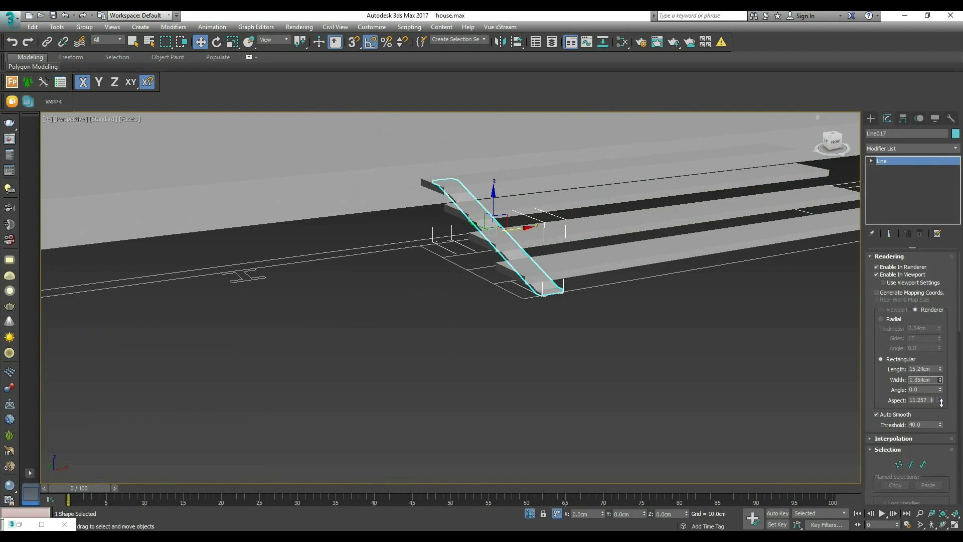
key("ctrl+z")
left_click_drag(940, 371, 936, 402)
Step: Copy the stringer along X to the opposite end of the treads in the wireframe top view
key("t")
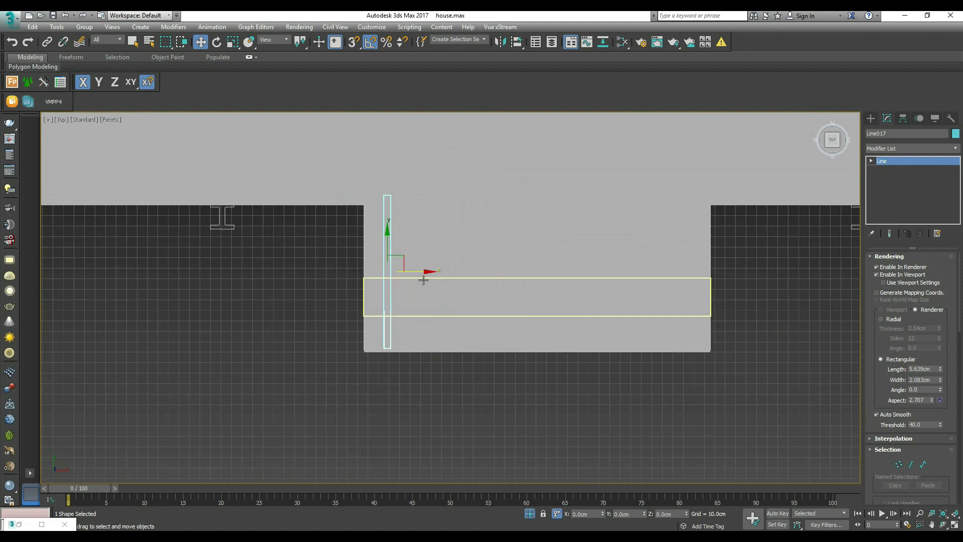
key("F3")
left_click_drag(416, 273, 702, 292, "shift")
left_click(482, 318)
Step: Draw a narrow upright rectangle in the side view between the top tread's underside and the stringer
key("l")
key("z")
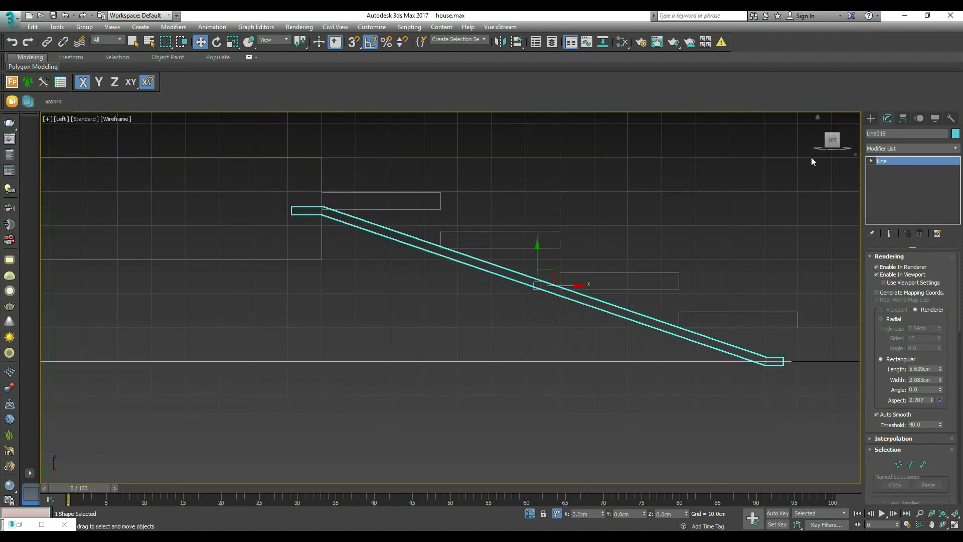
left_click(871, 118)
left_click(890, 187)
left_click(925, 187)
scroll(457, 206, "up", 5)
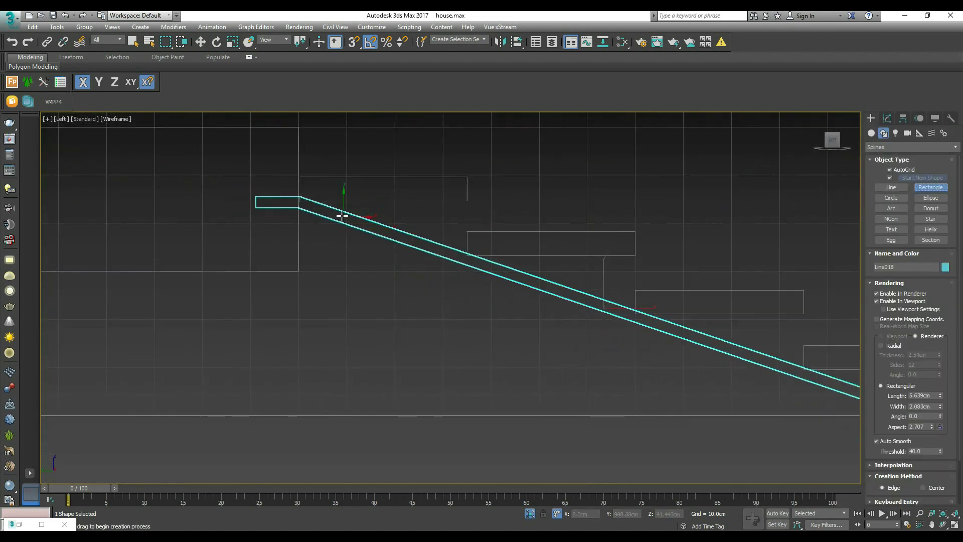
left_click_drag(491, 202, 507, 256)
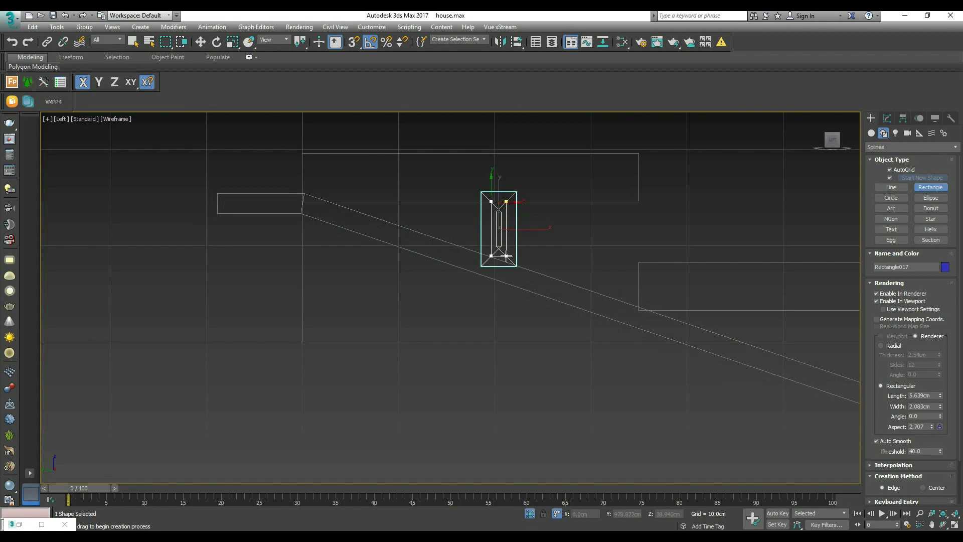
Step: Turn off the rectangle's viewport rendering and convert it to an editable spline
left_click(899, 302)
right_click(527, 233)
right_click(636, 247)
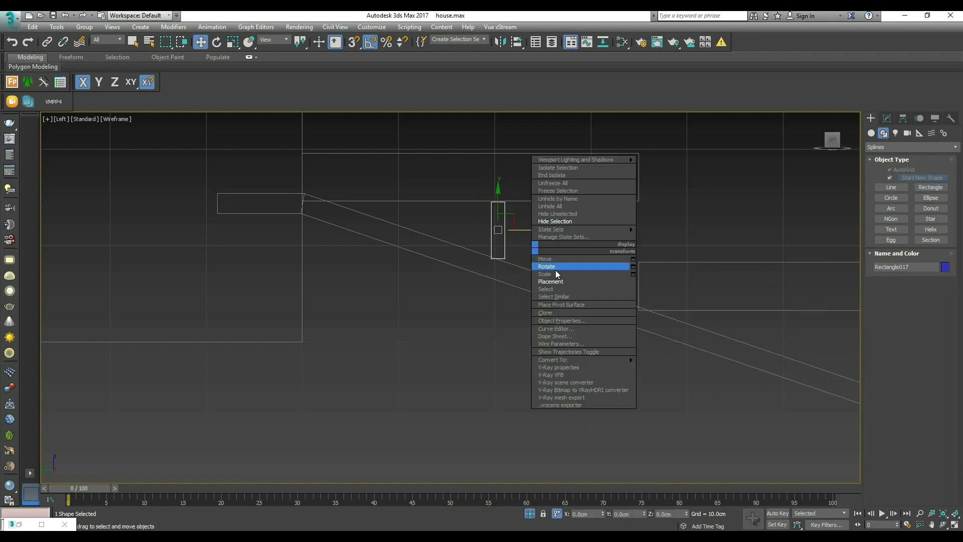
mouse_move(609, 359)
left_click(685, 359)
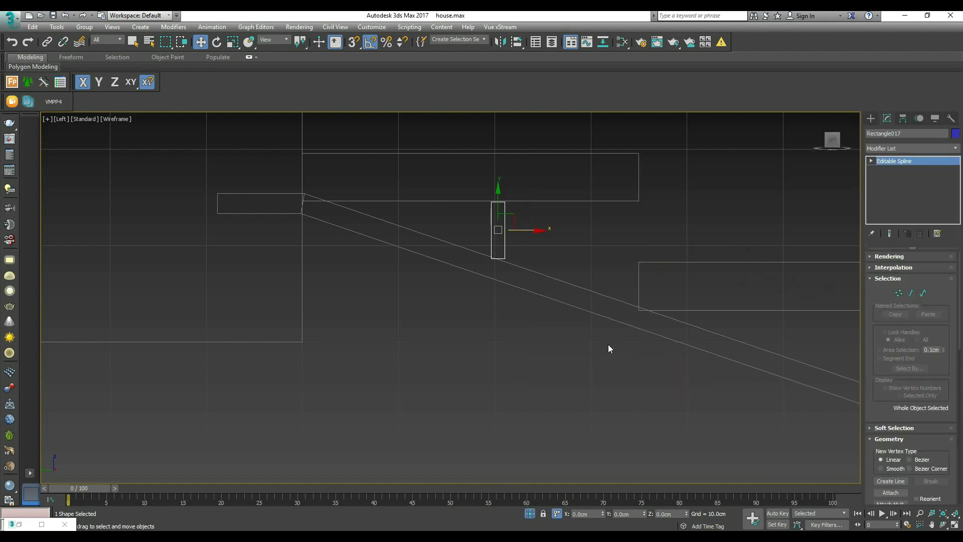
Step: Widen the rectangle by its side vertices and move its bottom vertices about 1.83 cm down into the stringer
left_click_drag(526, 186, 499, 270)
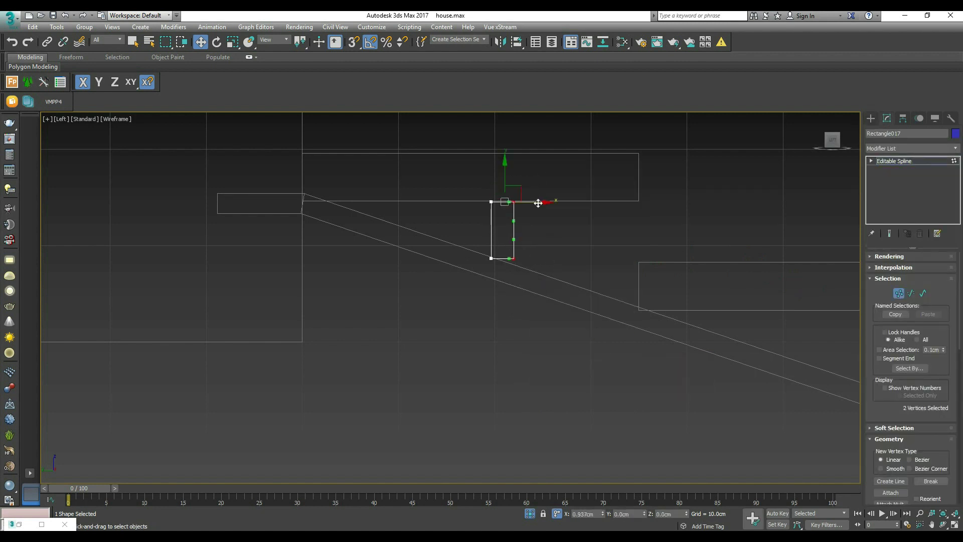
right_click(445, 271)
left_click(397, 219)
left_click(491, 310)
middle_click_drag(565, 241, 598, 235)
left_click_drag(598, 235, 477, 277)
left_click_drag(524, 226, 525, 242)
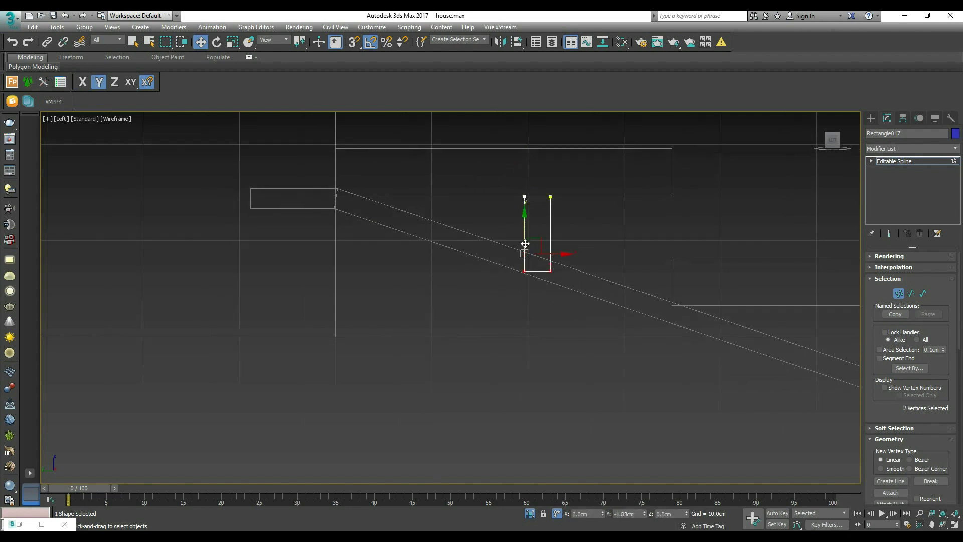
Step: Leave vertex editing and apply an Extrude modifier to the narrow support rectangle
left_click(597, 221)
scroll(636, 217, "down", 3)
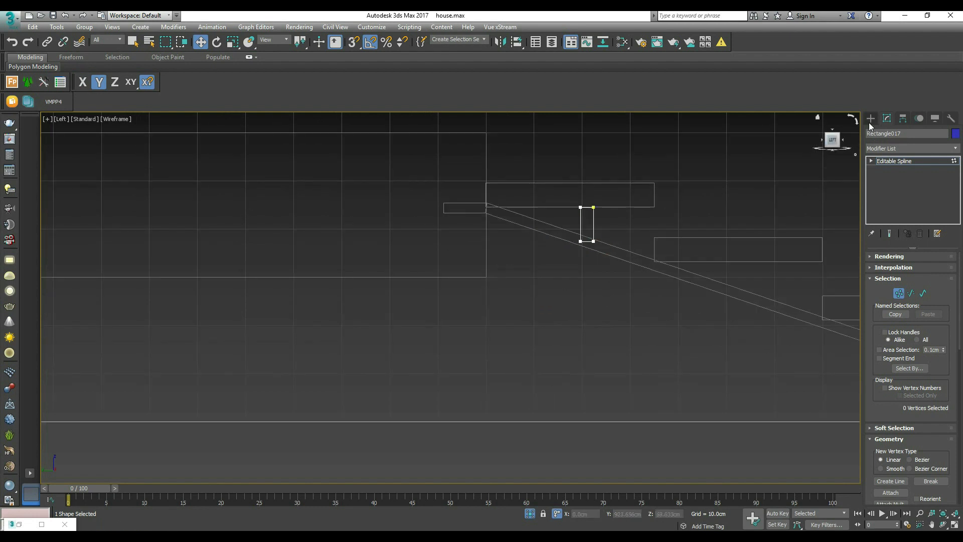
left_click(871, 118)
left_click(886, 118)
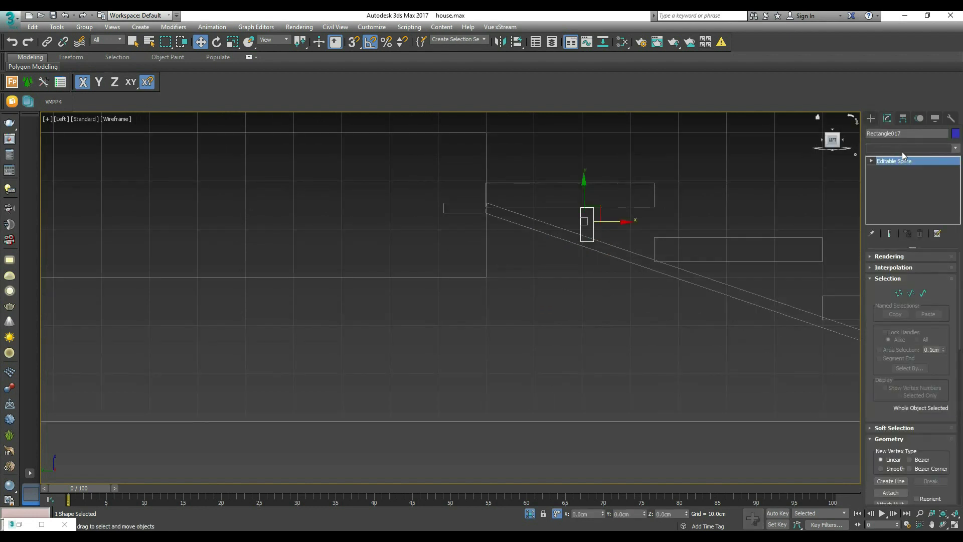
left_click(902, 149)
left_click(920, 146)
left_click(920, 147)
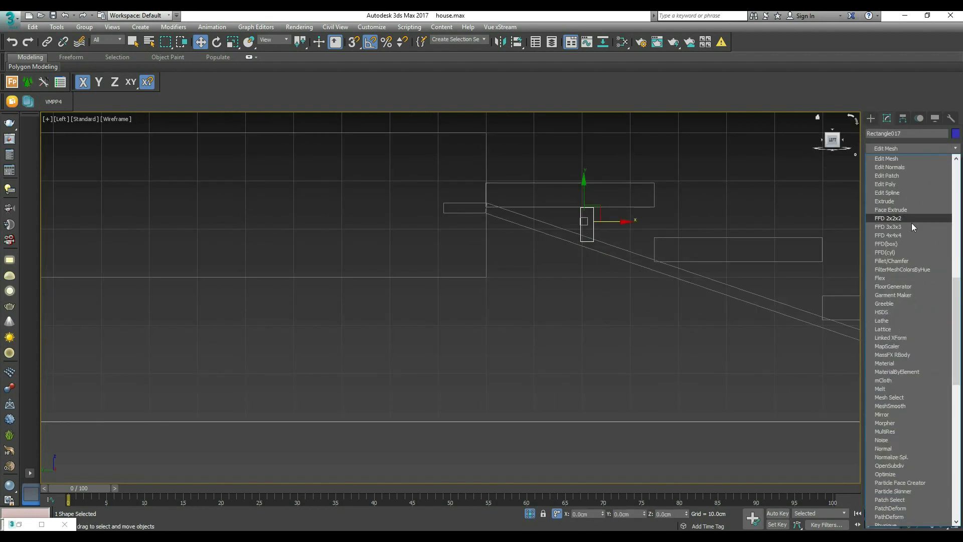
left_click(904, 201)
Step: Try to quick-align the extruded support with the stairs in an orbited view
middle_click_drag(563, 223, 584, 232, "alt")
scroll(584, 232, "up", 2)
key("shift+a")
scroll(773, 218, "up", 7)
left_click(826, 198)
middle_click_drag(816, 201, 608, 238)
key("ctrl+z")
scroll(544, 251, "down", 10)
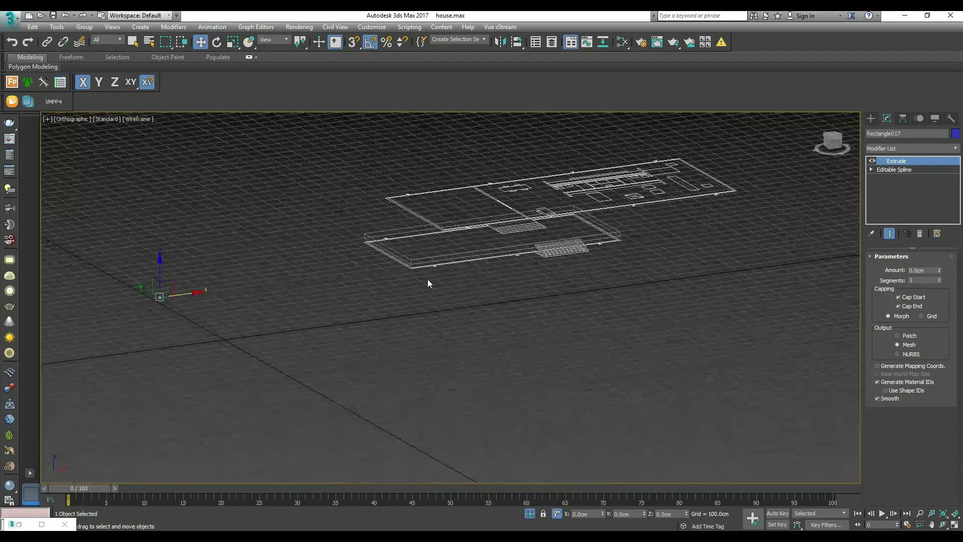
Step: Move the support along X onto the stringer in the top view and set its extrusion amount to 4 cm
key("t")
scroll(521, 251, "up", 6)
scroll(508, 284, "down", 4)
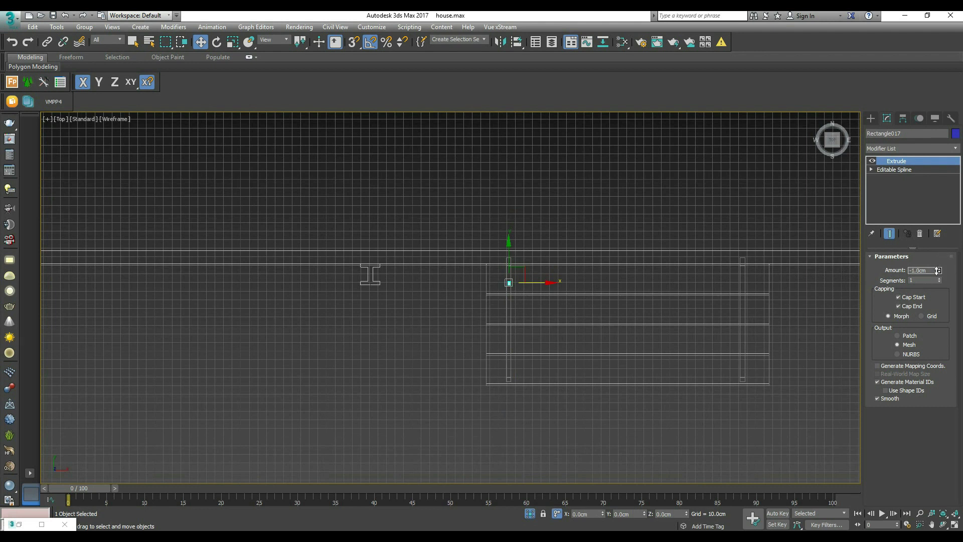
scroll(536, 286, "up", 6)
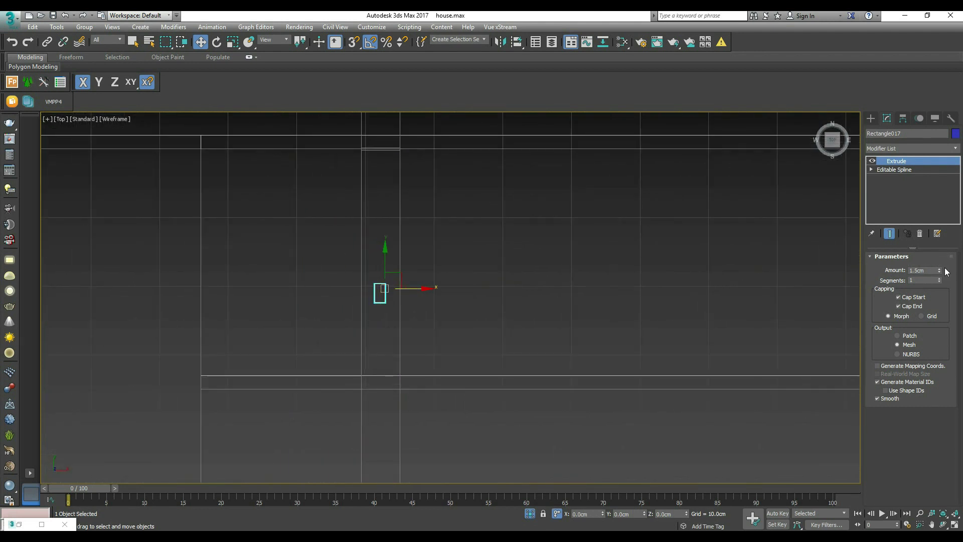
left_click_drag(421, 288, 438, 289)
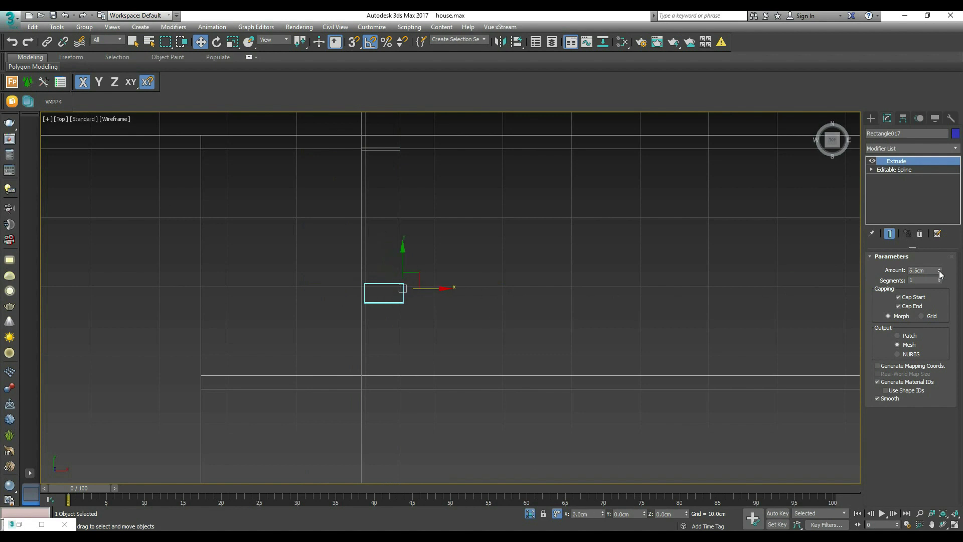
left_click_drag(433, 291, 426, 289)
Step: Switch snapping from 3D to 2.5D in the side view of the stairs
key("l")
scroll(516, 266, "up", 8)
scroll(485, 239, "down", 3)
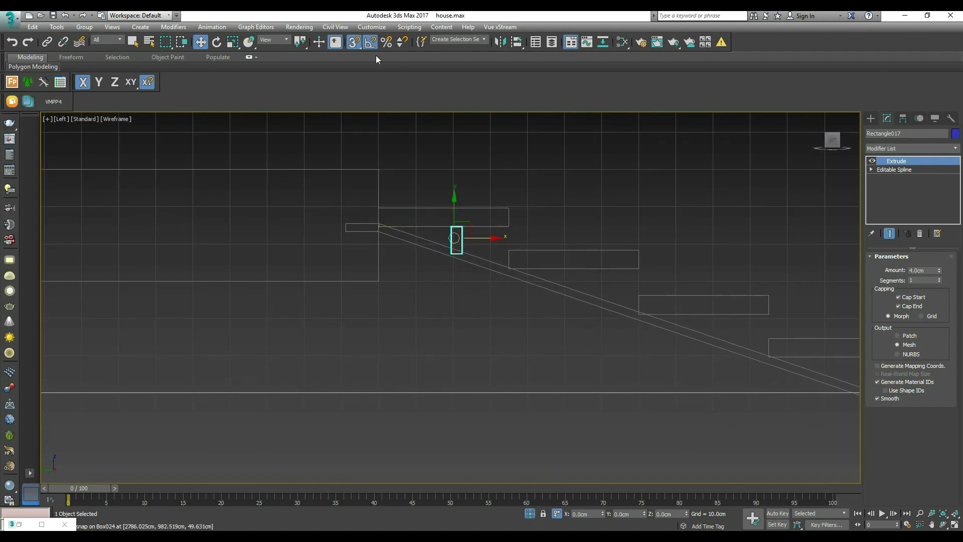
left_click_drag(359, 70, 359, 73)
scroll(449, 235, "up", 3)
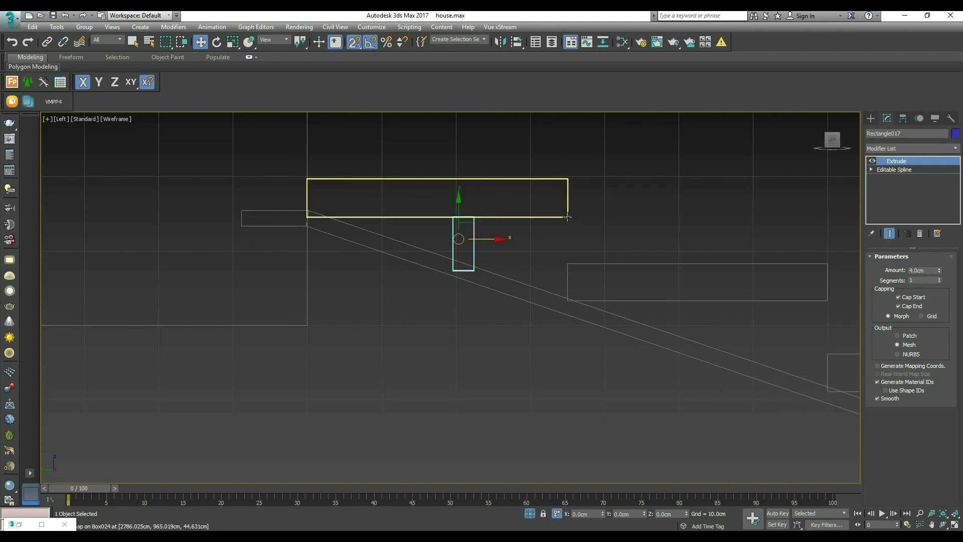
Step: Try to move the support with snapping along the underside of the top tread
middle_click_drag(434, 236, 389, 226)
scroll(389, 225, "down", 2)
scroll(387, 219, "up", 2)
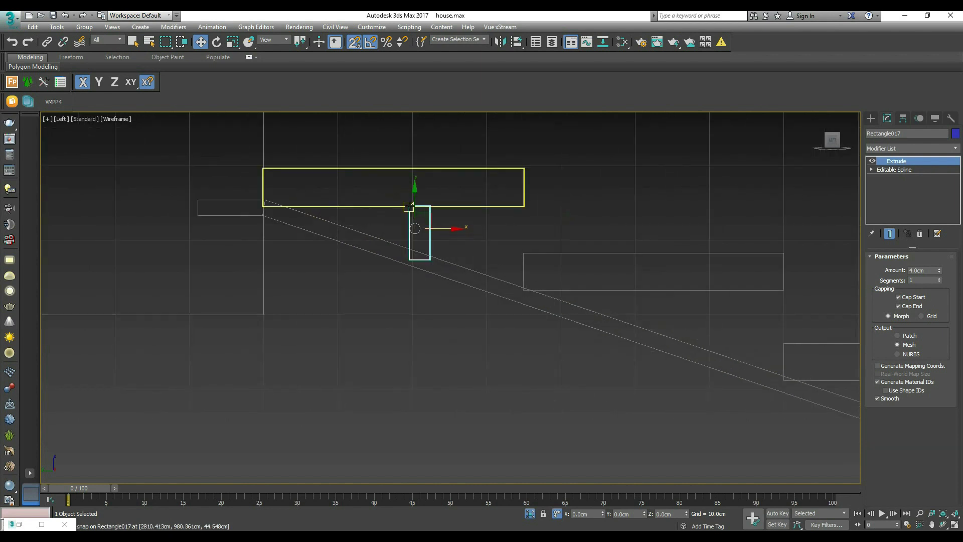
left_click_drag(419, 204, 399, 205)
key("ctrl+z")
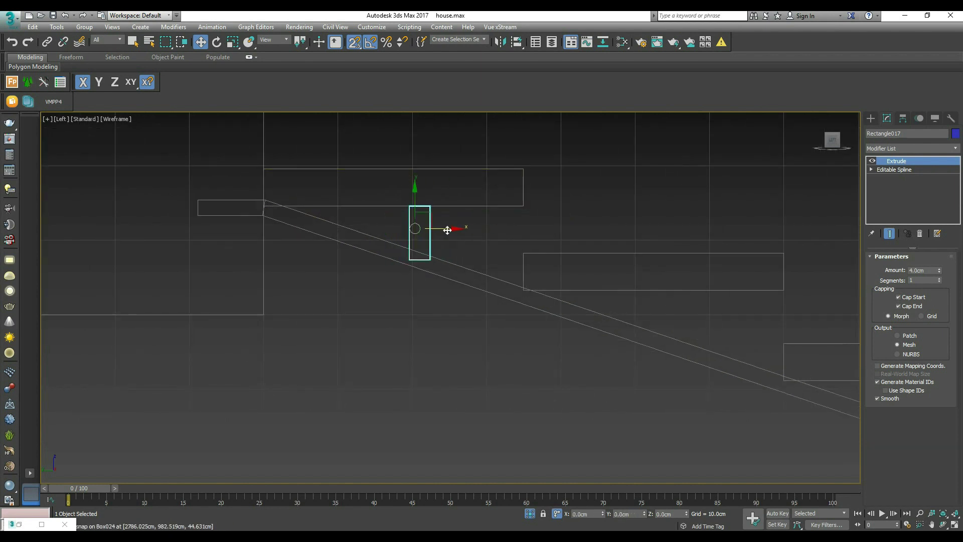
Step: Clone the support once as an instance along X for the second tread
mouse_move(444, 228)
left_mouse_down("shift")
mouse_move(677, 269)
mouse_move(702, 308)
left_mouse_up("shift")
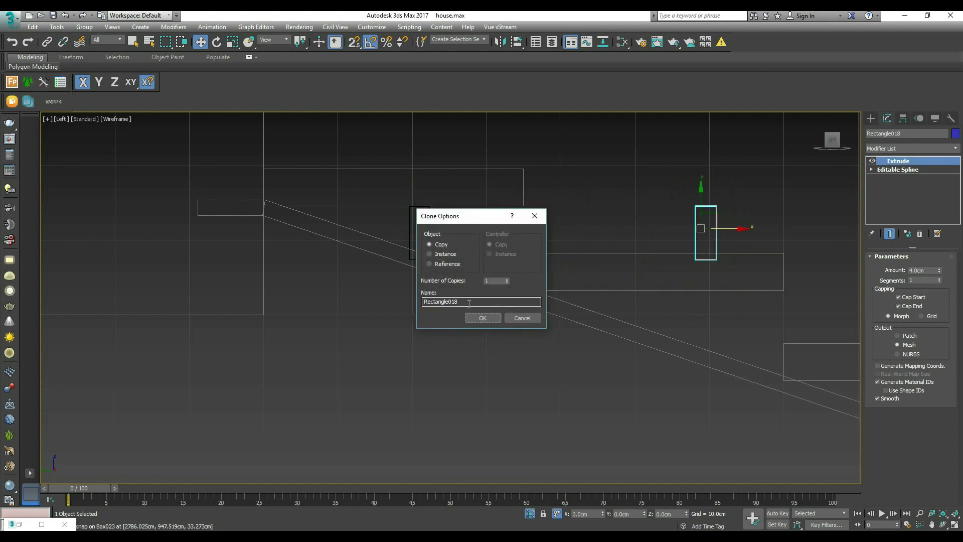
left_click(429, 254)
left_click(483, 318)
scroll(530, 241, "down", 3)
scroll(630, 271, "up", 3)
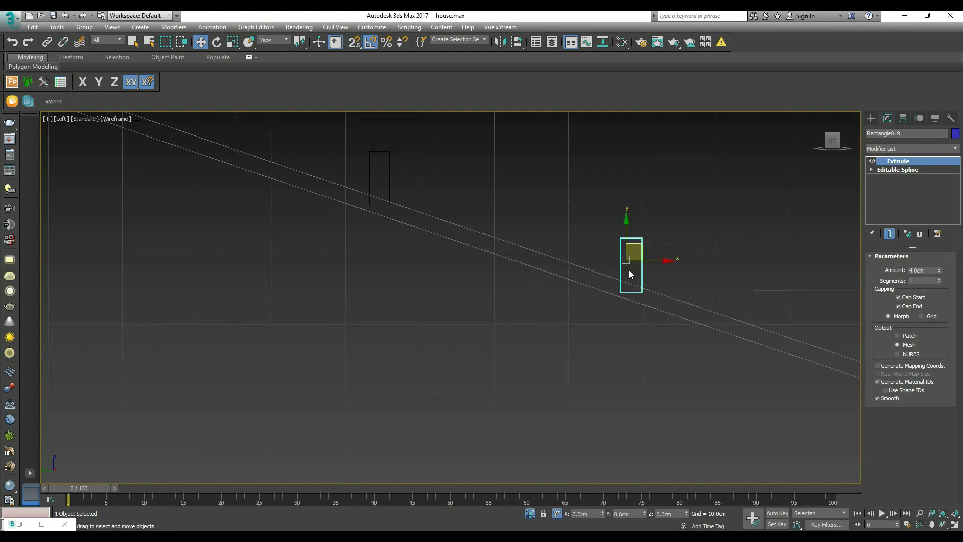
Step: Place further copies of the support between the stringer and the undersides of the third and fourth treads
left_click_drag(619, 245, 619, 249)
scroll(534, 245, "down", 2)
left_click_drag(705, 208, 705, 270)
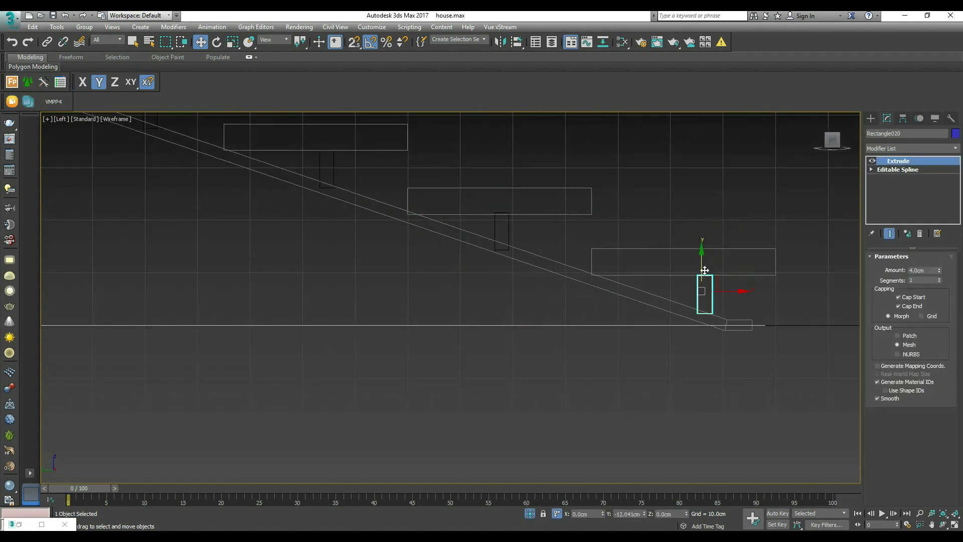
Step: Shift the lowest support to the stringer's foot and lengthen it down to the stringer by its vertices
scroll(705, 270, "up", 2)
left_click(871, 169)
left_click(897, 177)
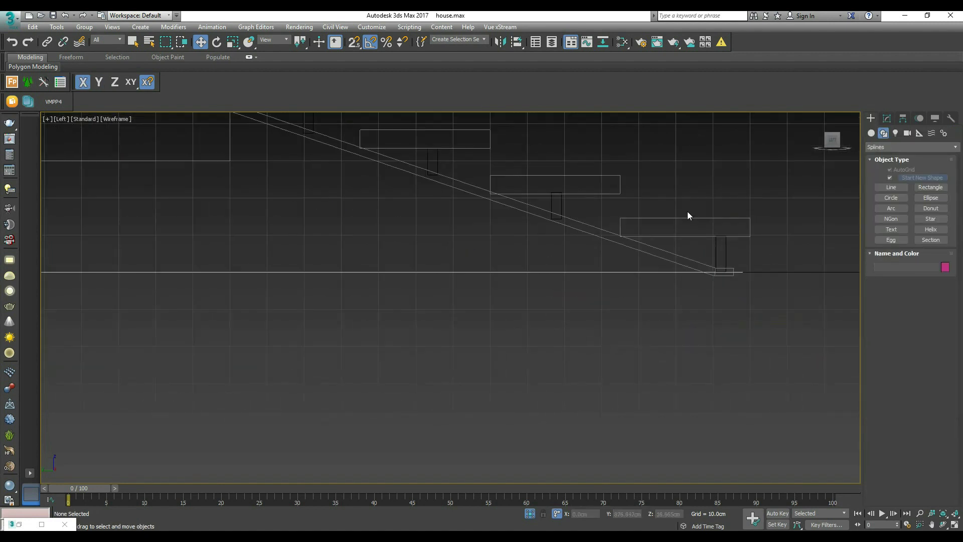
Step: Examine the stairs and their supports from the side and in a shaded perspective view
scroll(688, 212, "down", 3)
scroll(556, 191, "up", 3)
scroll(581, 236, "down", 10)
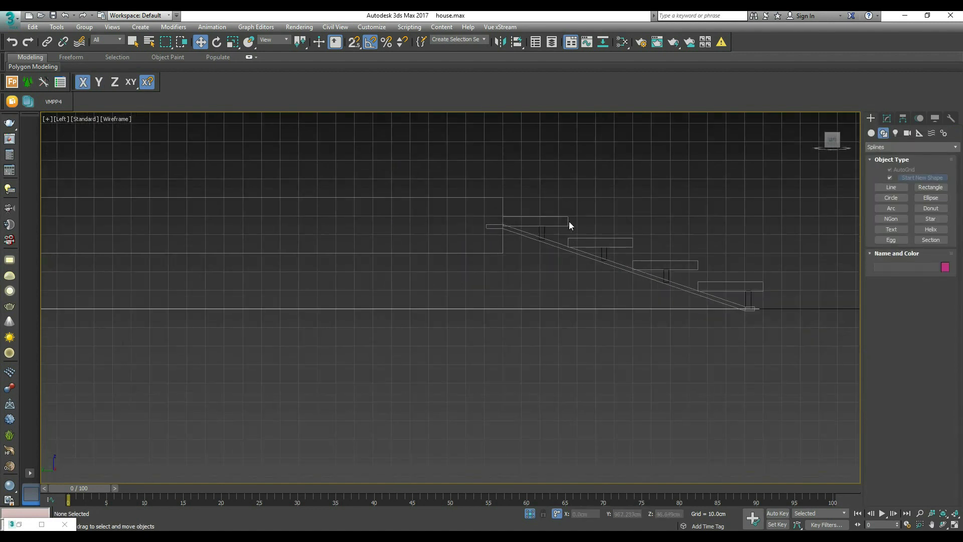
middle_click_drag(597, 228, 566, 252, "alt")
key("p")
key("g")
scroll(346, 307, "up", 8)
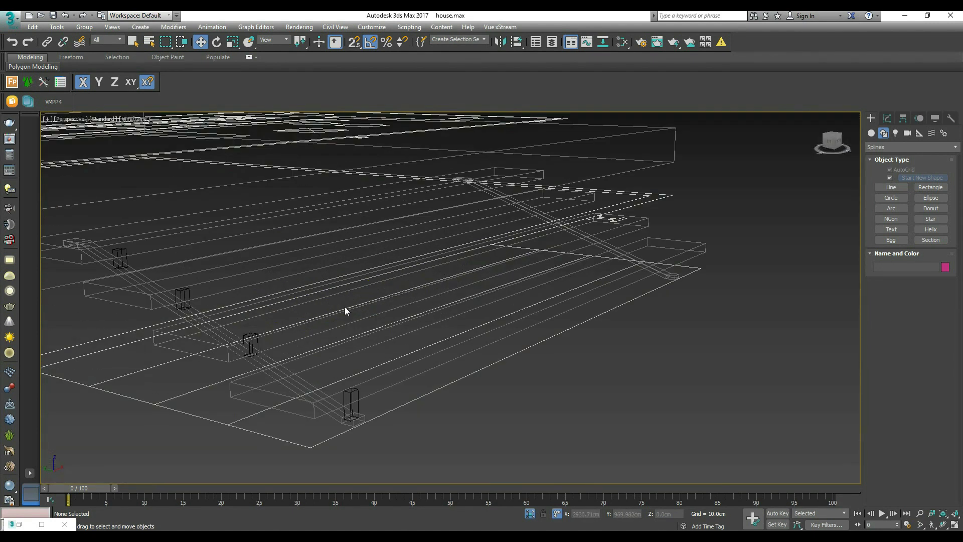
scroll(376, 272, "down", 4)
key("F3")
scroll(306, 268, "up", 12)
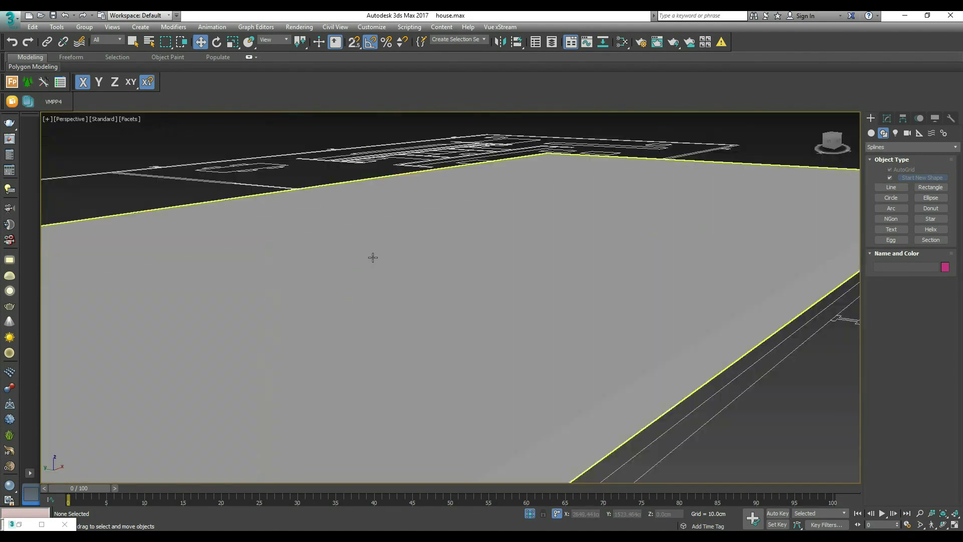
scroll(484, 258, "down", 3)
left_click(562, 235)
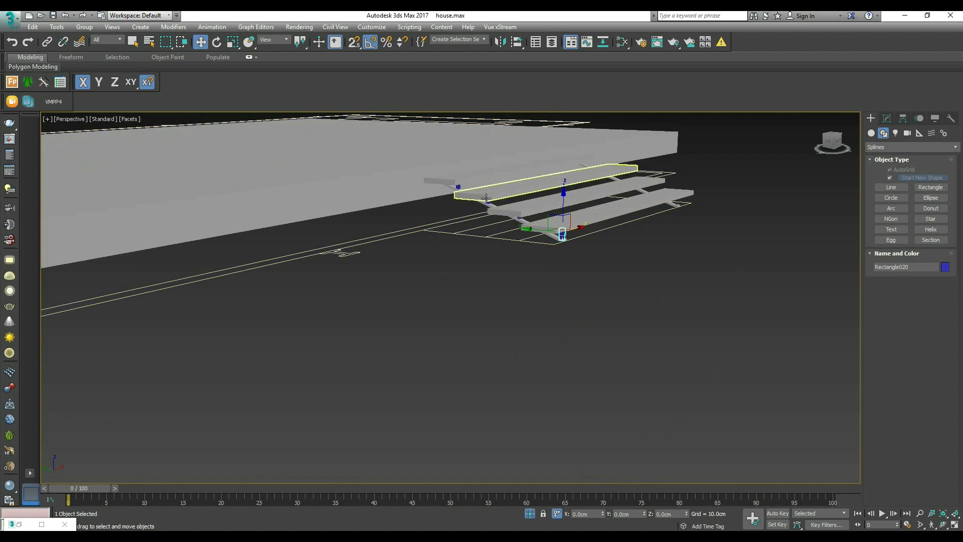
double_click(600, 173)
left_click_drag(651, 311, 443, 173)
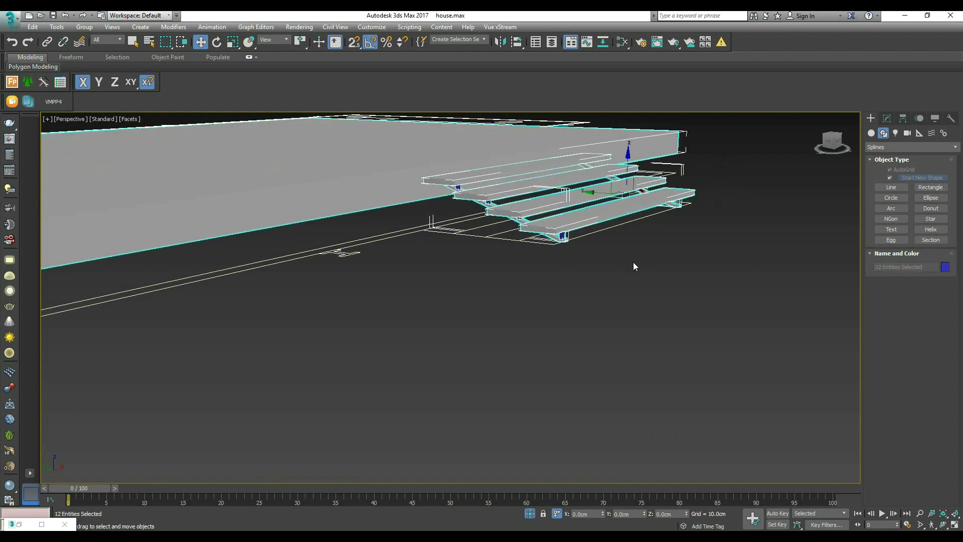
key("l")
key("m")
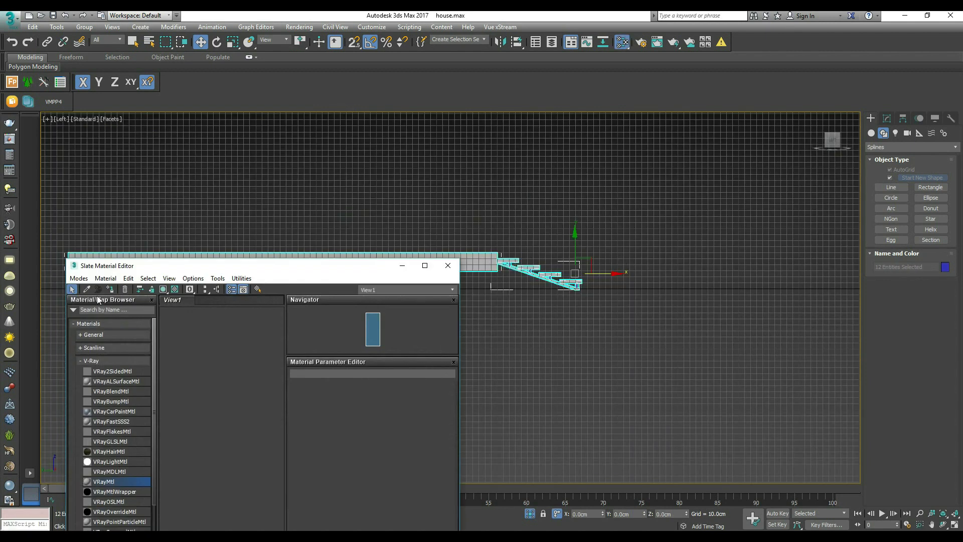
left_click(402, 265)
Step: Clone the four tread supports as instances along X onto the stringer at the opposite end of the treads
left_click(452, 288)
scroll(529, 264, "up", 3)
left_click(534, 267)
scroll(560, 293, "down", 1)
scroll(559, 293, "up", 2)
left_click(487, 256, "ctrl")
left_click(602, 294, "ctrl")
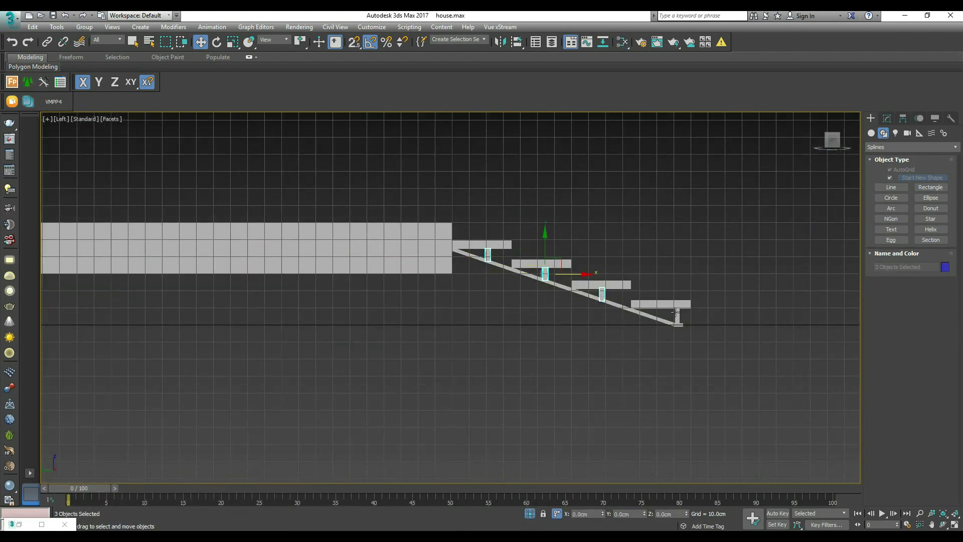
middle_click_drag(695, 319, 680, 319)
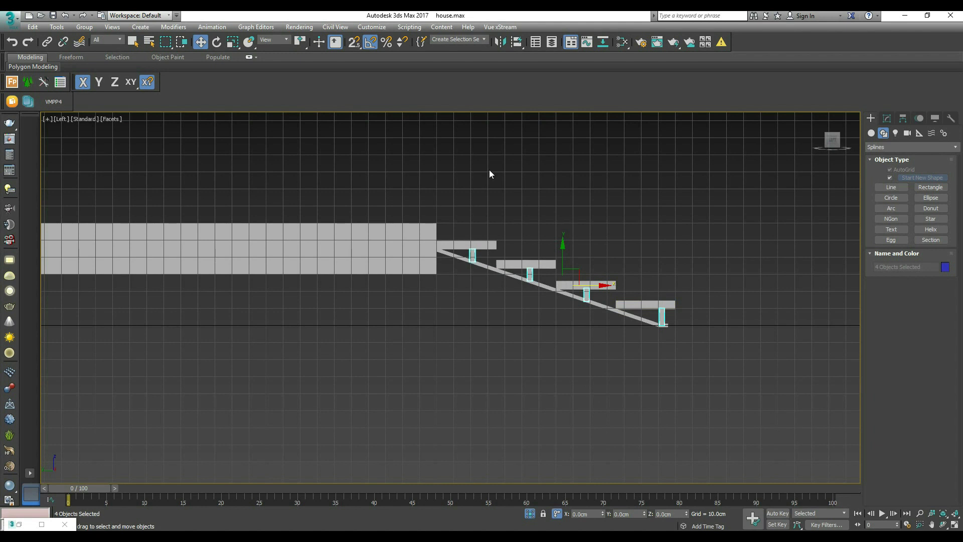
middle_click_drag(591, 271, 529, 364, "alt")
scroll(518, 282, "down", 2)
key("t")
scroll(563, 326, "down", 5)
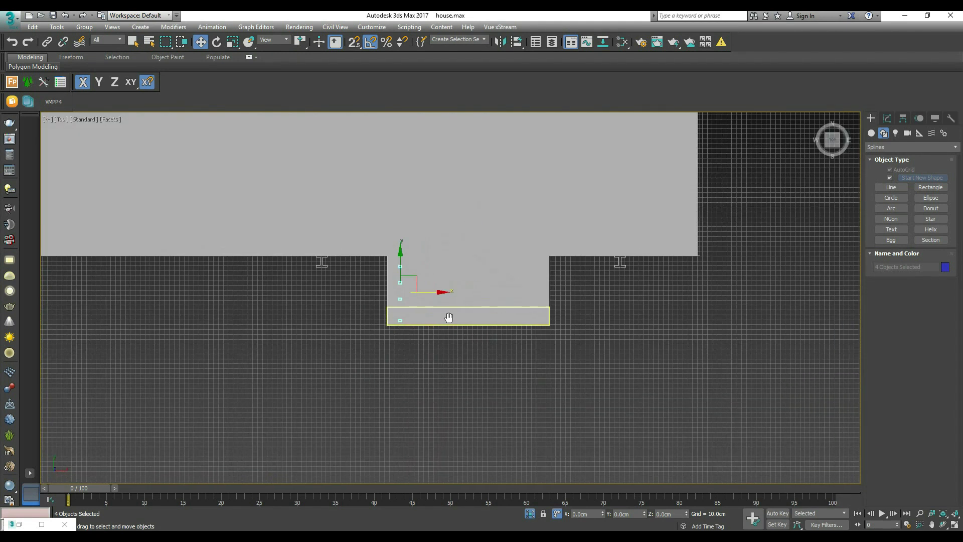
key("F3")
scroll(557, 291, "up", 5)
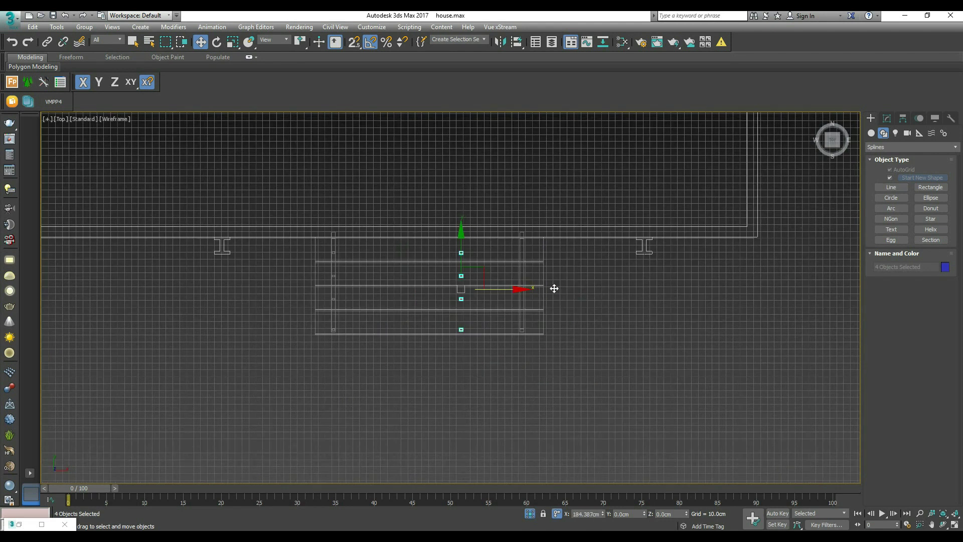
key("ctrl+v")
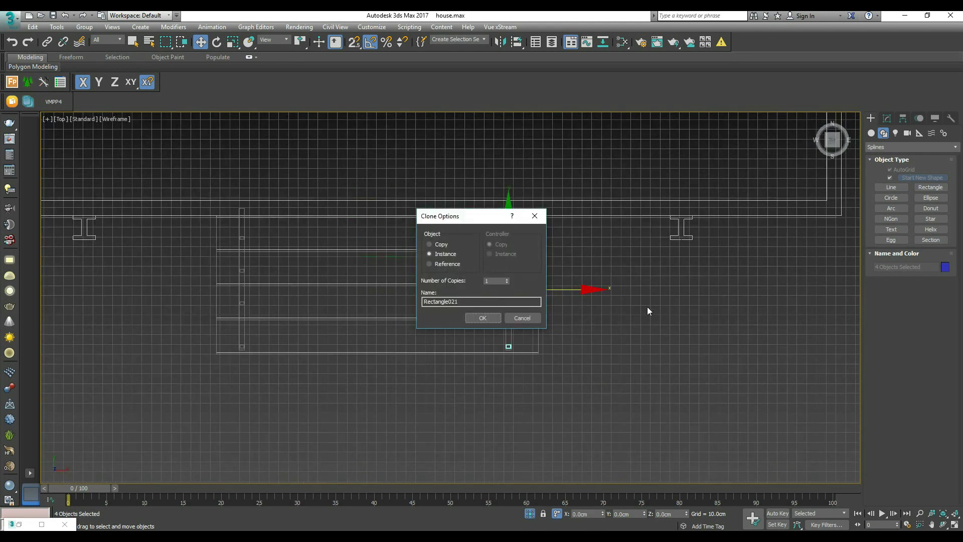
left_click(482, 318)
scroll(512, 299, "up", 4)
scroll(522, 331, "down", 8)
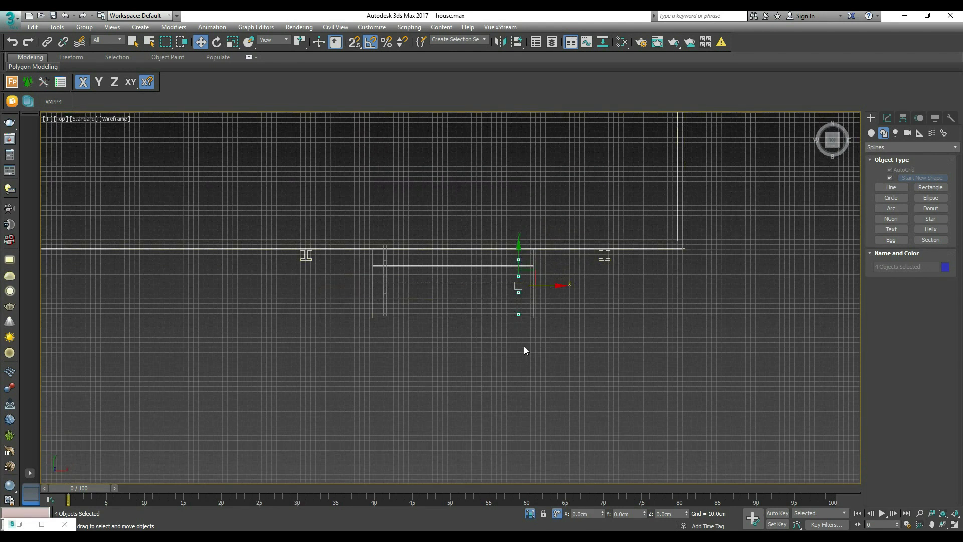
Step: Group all treads, stringers and supports of the front stairs into one object
left_click_drag(572, 235, 572, 234)
left_click(84, 27)
left_click(92, 37)
left_click(488, 293)
scroll(522, 371, "down", 5)
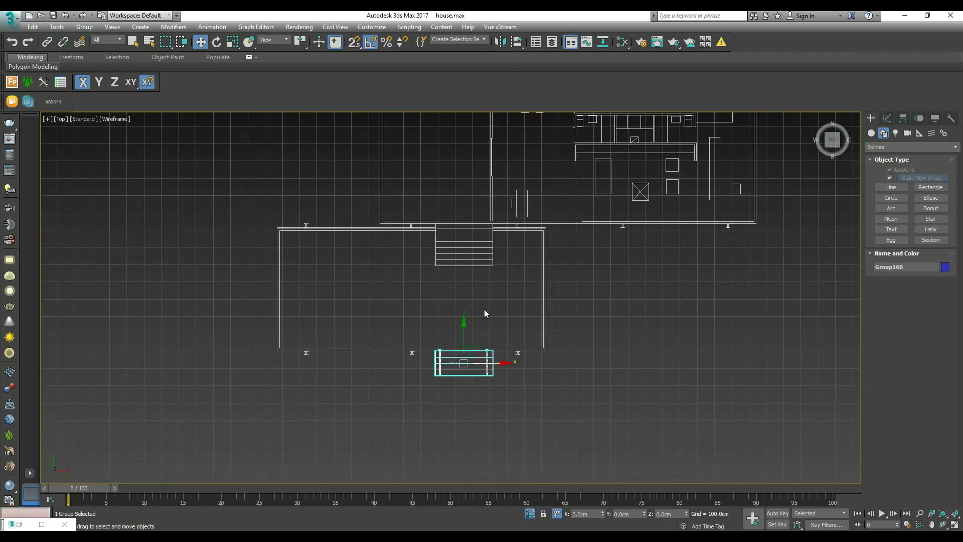
Step: Copy the stair group along Y to the upper staircase outline on the floor plan
scroll(482, 313, "up", 2)
left_click_drag(473, 321, 486, 169)
left_click(483, 317)
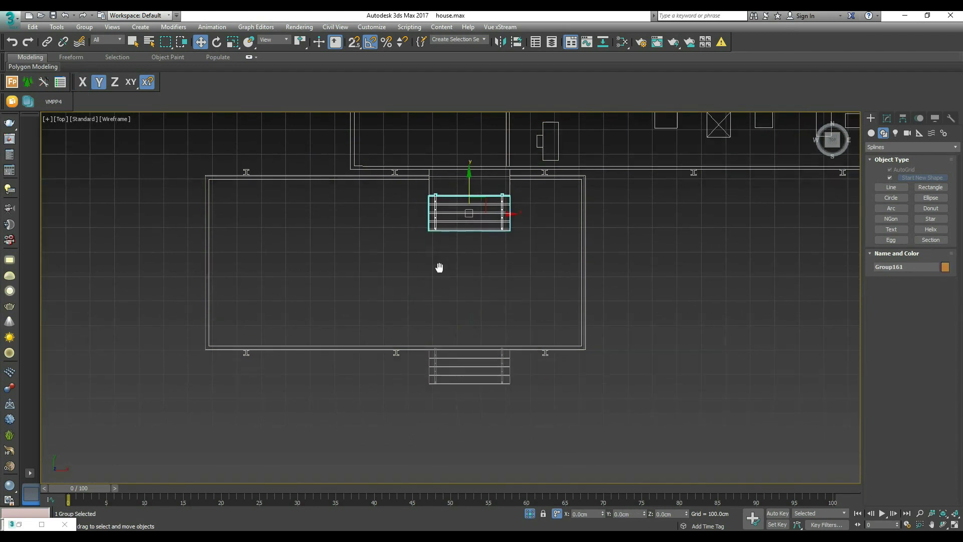
Step: Adjust the copied stairs' height in the side view so their foot sits on top of the lower slab
scroll(435, 261, "up", 5)
key("l")
key("z")
scroll(492, 271, "down", 6)
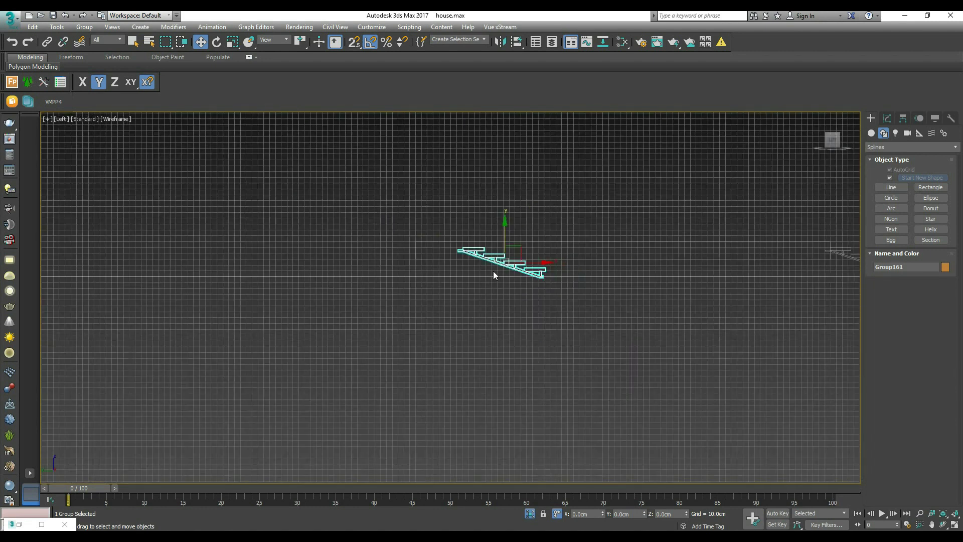
scroll(555, 263, "up", 3)
mouse_move(554, 263)
left_mouse_down()
mouse_move(555, 235)
mouse_move(536, 268)
left_mouse_up()
scroll(572, 256, "up", 6)
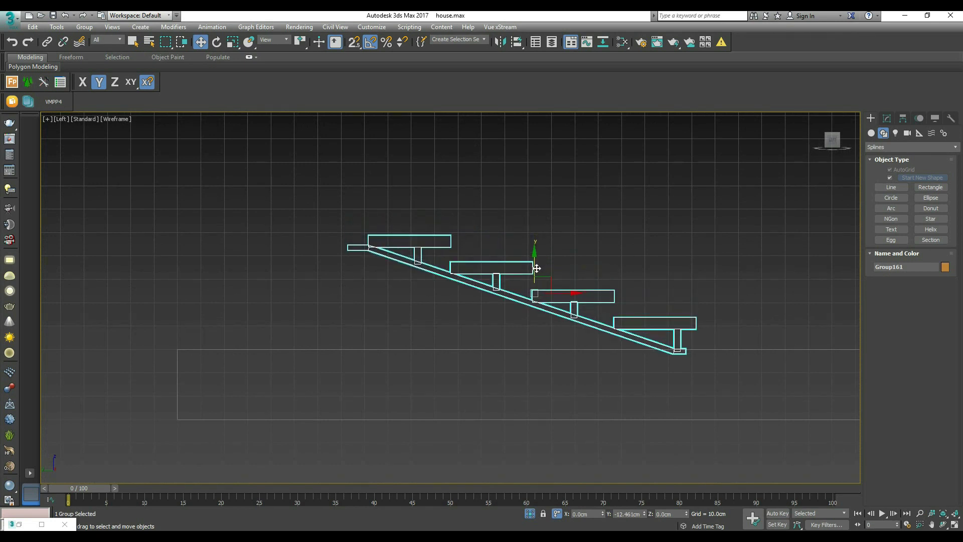
scroll(502, 231, "down", 4)
left_click(597, 225)
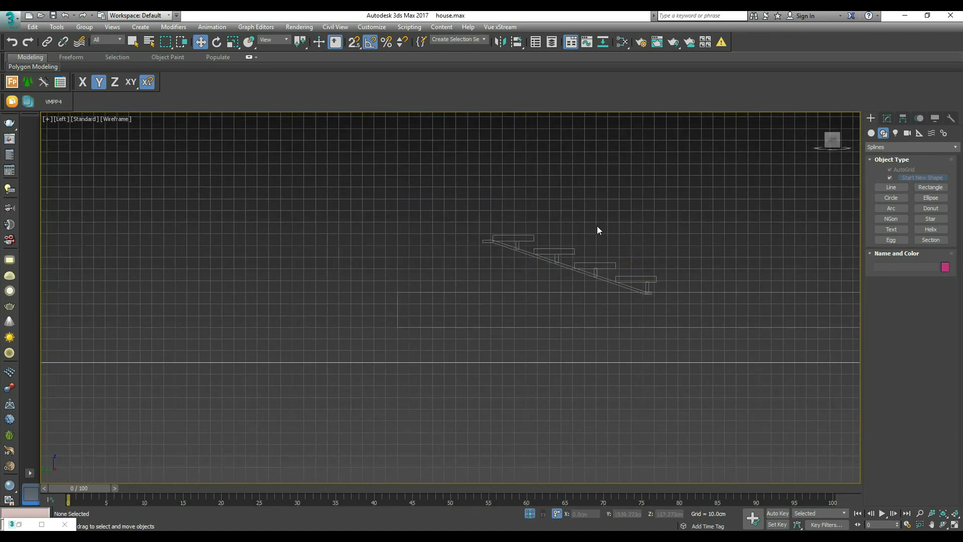
Step: Draw a snapped box over the upper floor plan's outer outline, about 870 by 2176 cm and 30 cm high
key("t")
scroll(448, 219, "up", 6)
middle_click_drag(515, 287, 472, 280)
left_click(872, 133)
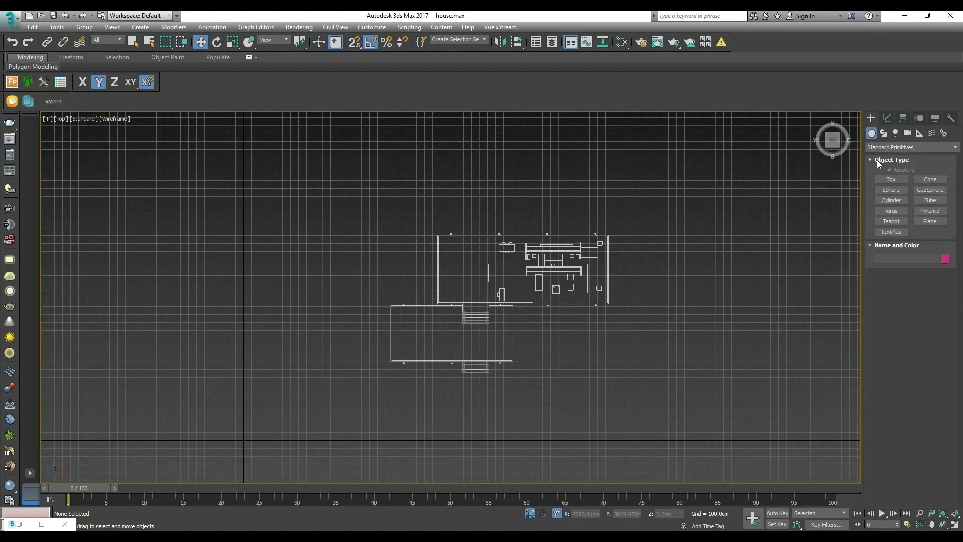
left_click(891, 179)
scroll(591, 221, "up", 2)
key("s")
scroll(365, 246, "up", 6)
left_click_drag(397, 233, 592, 303)
scroll(314, 199, "down", 6)
scroll(579, 308, "up", 5)
left_click(583, 279)
right_click(554, 273)
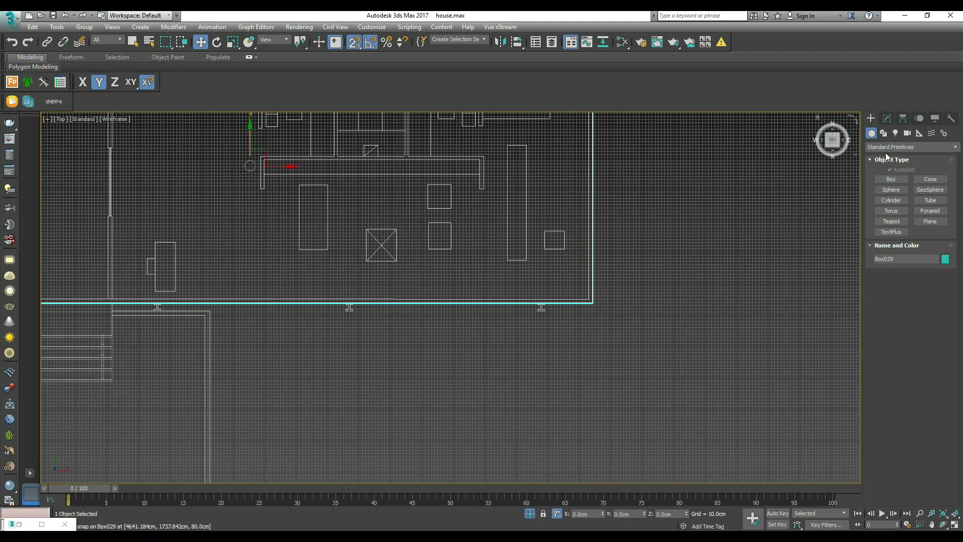
left_click(886, 118)
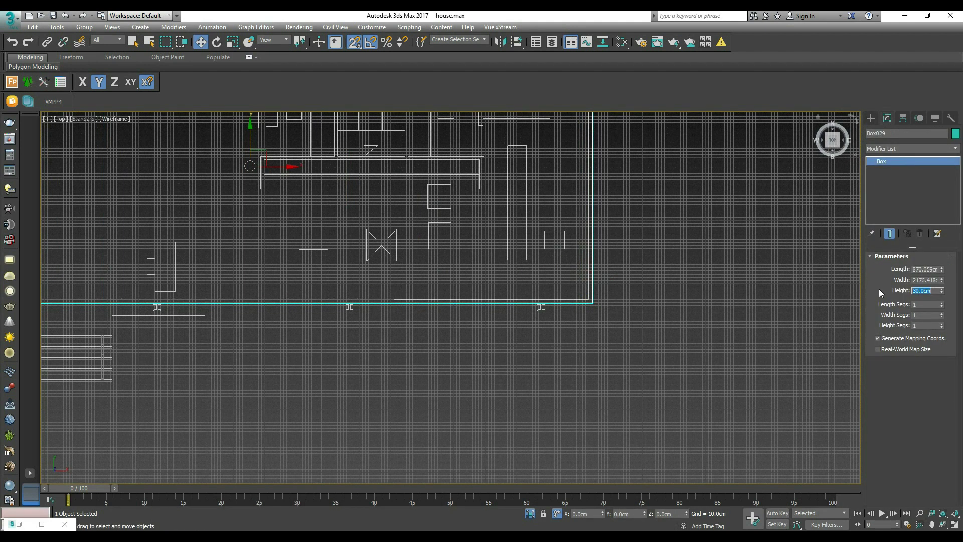
Step: Raise the upper slab in the side view to the lower slab's top level, then another 30 cm along Z
left_click(721, 276)
key("l")
scroll(599, 255, "down", 3)
scroll(412, 289, "up", 4)
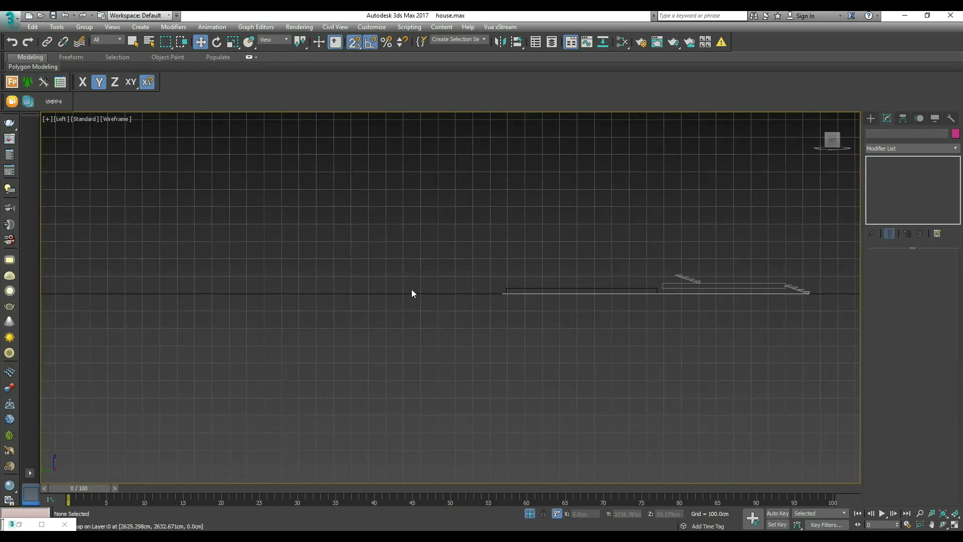
scroll(519, 288, "up", 2)
left_click(575, 296)
middle_click_drag(700, 297, 461, 296)
scroll(461, 296, "up", 1)
left_click_drag(388, 271, 613, 267)
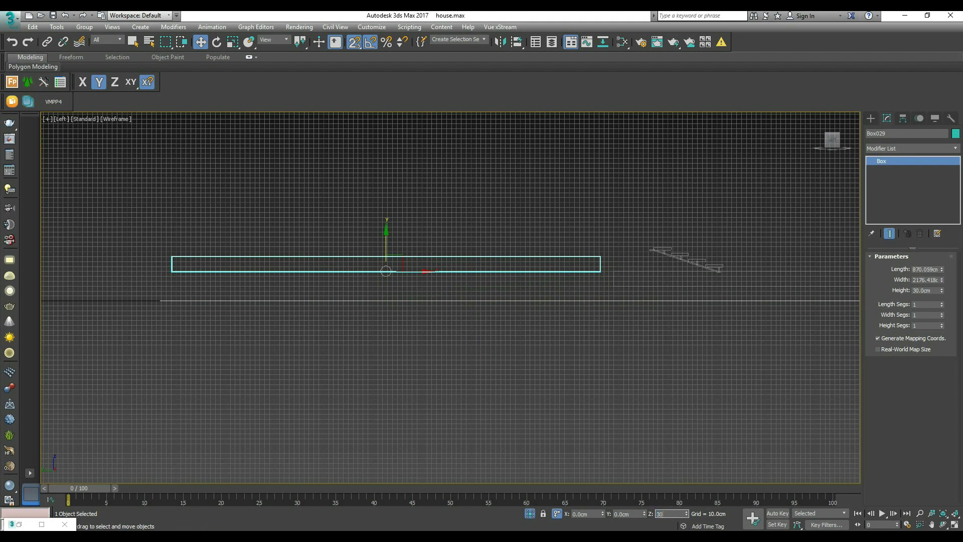
type("30")
key("Return")
key("Escape")
Step: Compare the raised slab's height with the top of the copied stairs in the side view
scroll(623, 240, "up", 5)
mouse_move(642, 265)
middle_mouse_down()
mouse_move(632, 241)
mouse_move(608, 251)
mouse_move(631, 255)
middle_mouse_up()
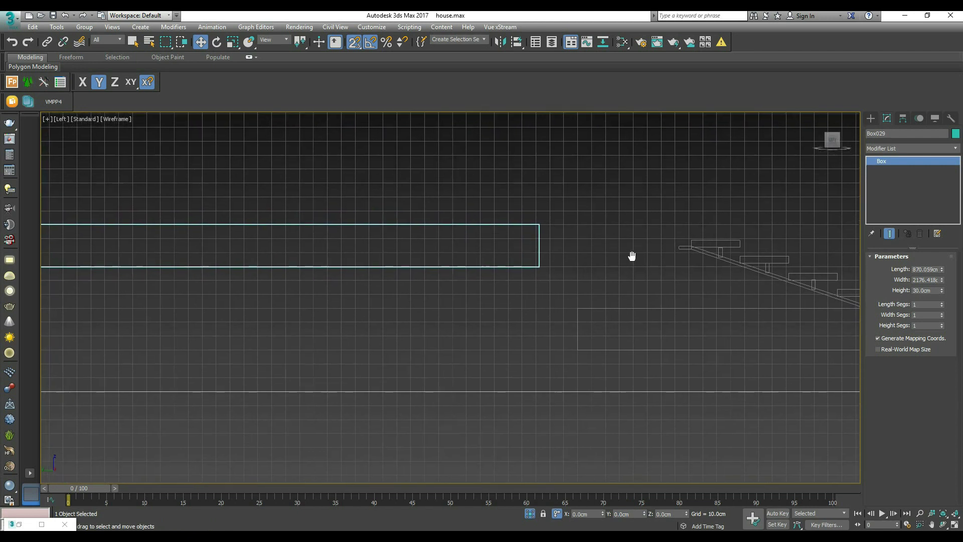
scroll(633, 258, "down", 3)
scroll(634, 254, "down", 2)
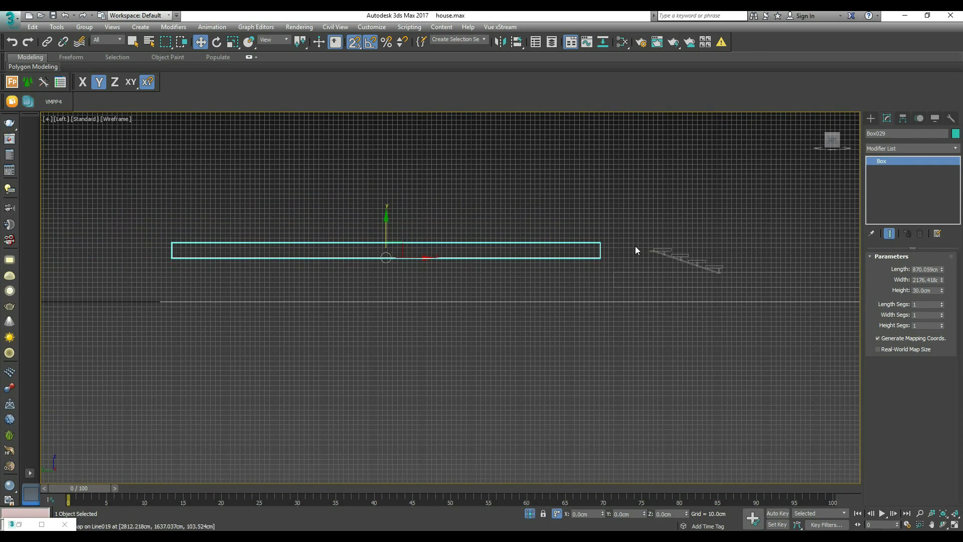
scroll(629, 240, "up", 2)
scroll(744, 281, "up", 4)
middle_click_drag(565, 250, 606, 264)
scroll(534, 257, "down", 3)
scroll(552, 254, "up", 3)
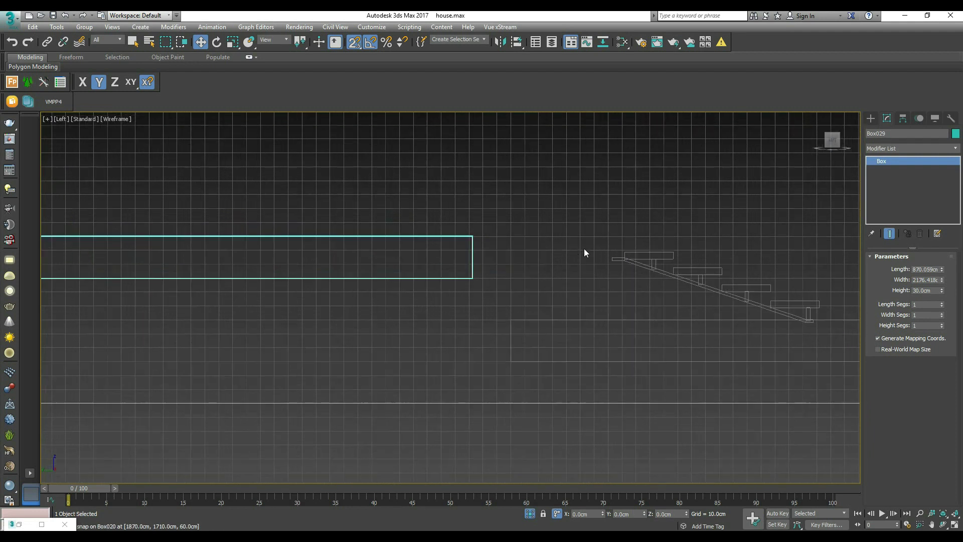
Step: Open the upper stair group and copy its top tread, snapping the copy to the upper corner of the upper slab's edge
left_click(648, 255)
left_click(91, 27)
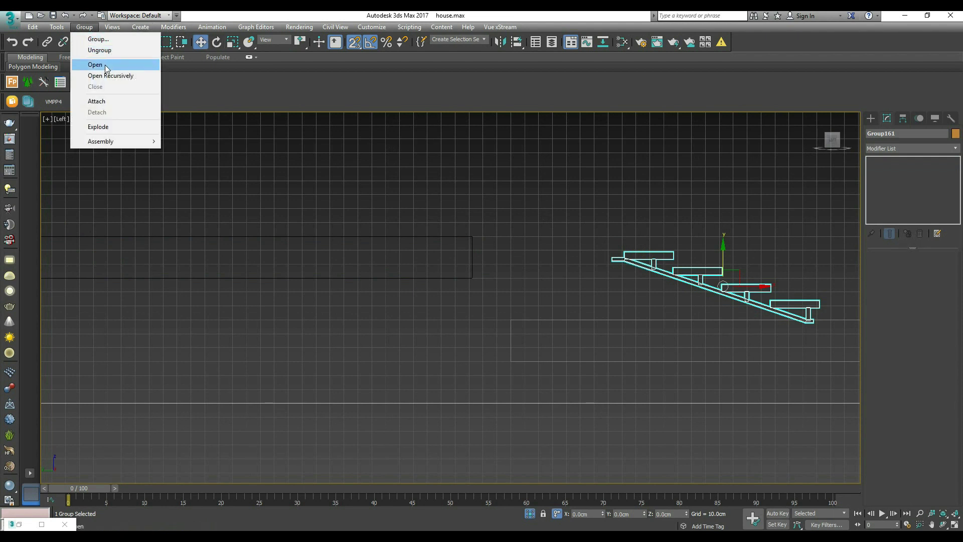
left_click(100, 59)
scroll(642, 259, "up", 2)
left_click(644, 250)
mouse_move(643, 238)
left_mouse_down("shift")
mouse_move(426, 200)
mouse_move(451, 219)
left_mouse_up("shift")
left_click(482, 319)
left_click_drag(650, 235, 432, 234)
scroll(401, 231, "up", 5)
left_click_drag(609, 246, 634, 271)
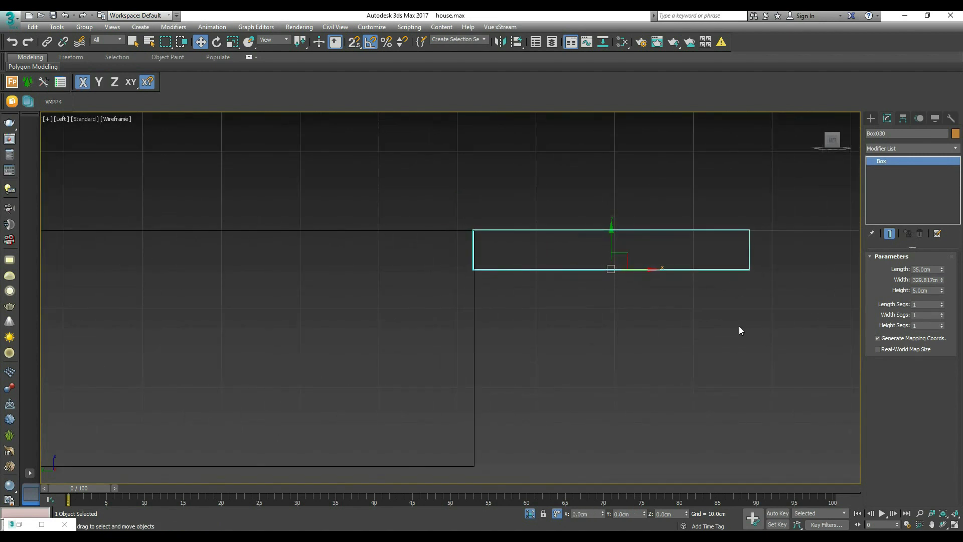
middle_click_drag(693, 304, 614, 294)
Step: Convert the copied tread to an editable poly and stretch its outer end to line up with the next tread below
right_click(640, 251)
mouse_move(732, 360)
left_click(776, 368)
key("1")
left_click_drag(702, 199, 617, 284)
middle_click_drag(601, 284, 434, 245)
scroll(435, 245, "down", 5)
left_click_drag(495, 228, 668, 245)
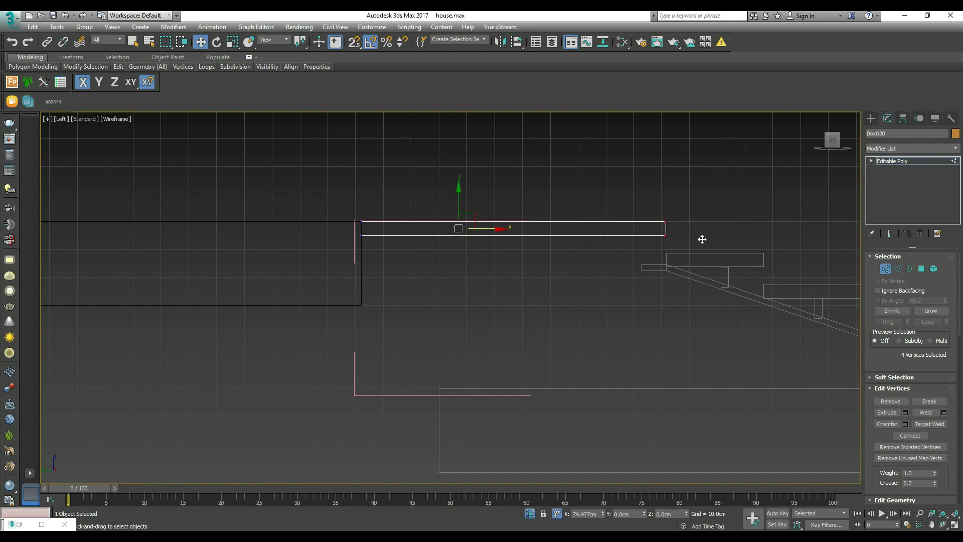
middle_click_drag(610, 224, 571, 224)
left_click(871, 118)
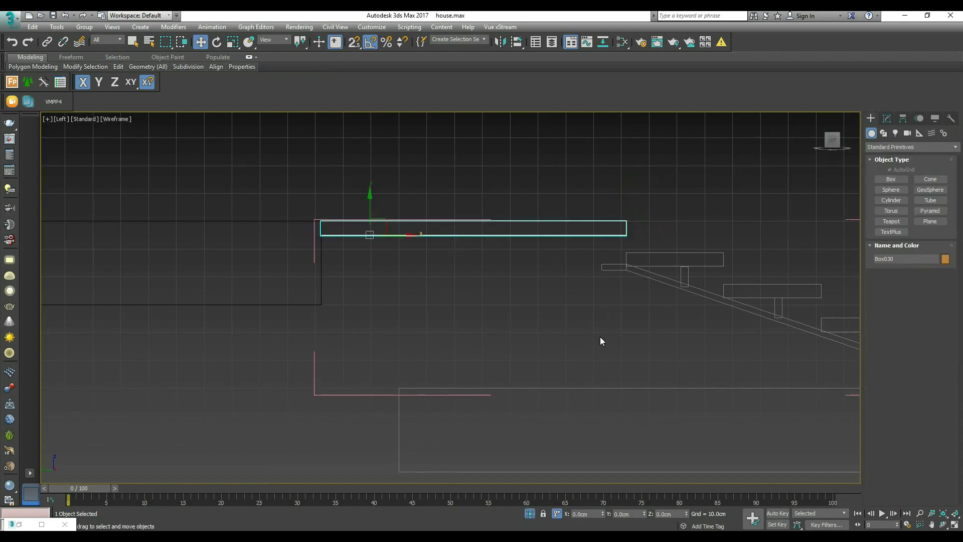
Step: Extend the stringer line's upper vertices to the slab edge beneath the landing, hiding its rendered thickness while editing and restoring it when done
left_click(630, 272)
left_click(887, 118)
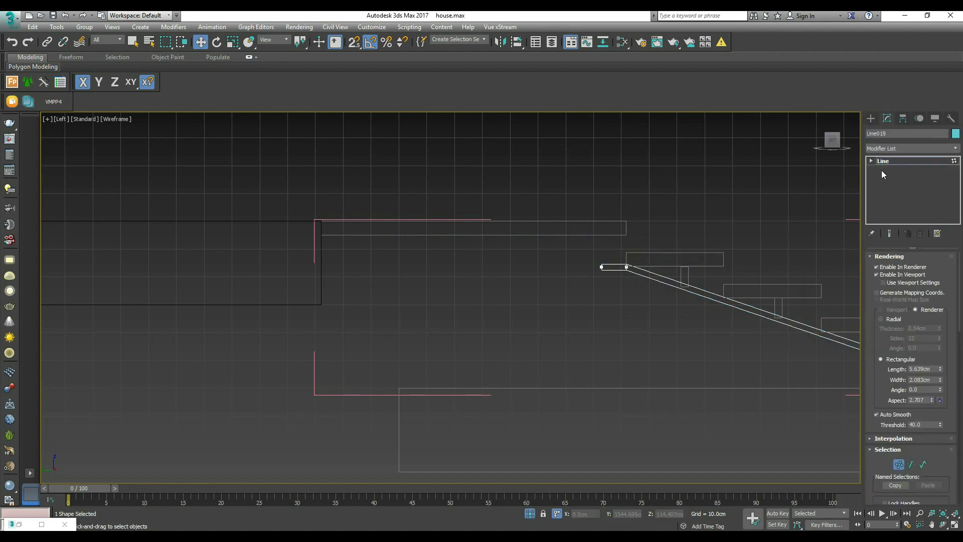
left_click(881, 275)
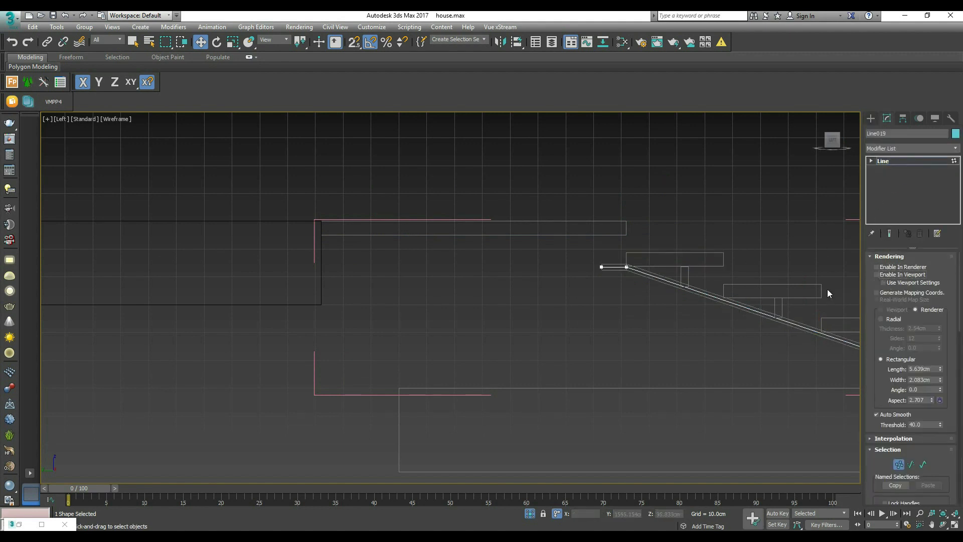
left_click_drag(639, 269, 350, 209, "shift")
left_click_drag(374, 240, 530, 214)
scroll(527, 230, "up", 2)
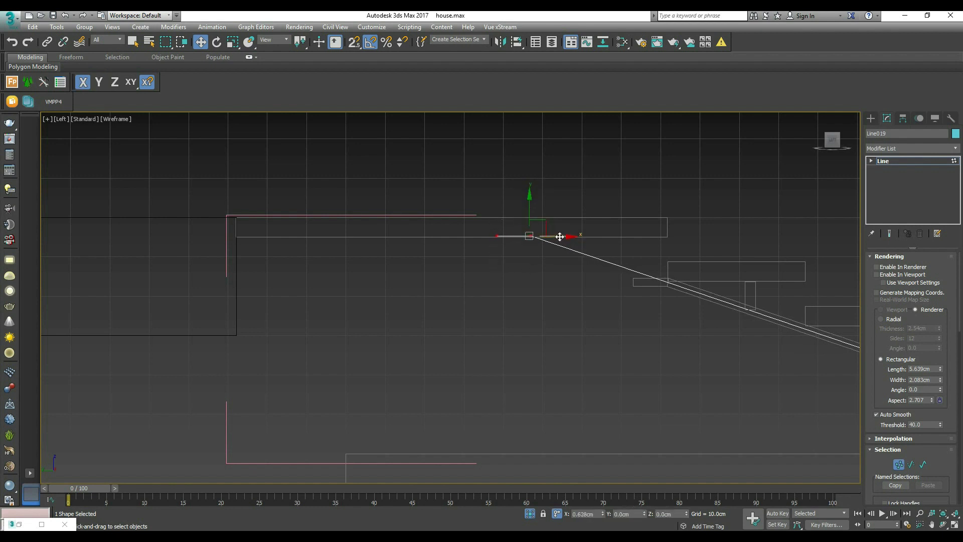
scroll(556, 243, "down", 3)
left_click_drag(448, 240, 447, 239)
left_click(893, 273)
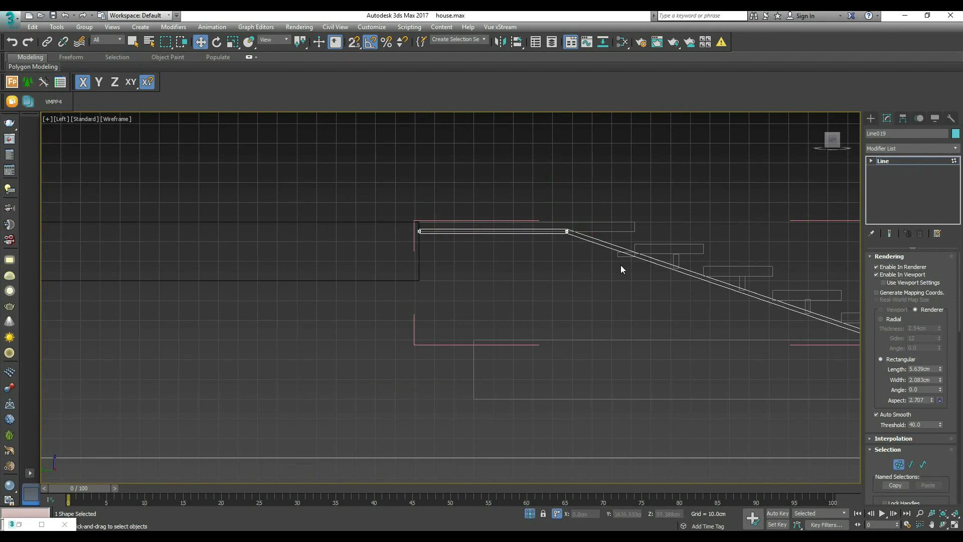
scroll(681, 260, "up", 3)
scroll(573, 276, "down", 5)
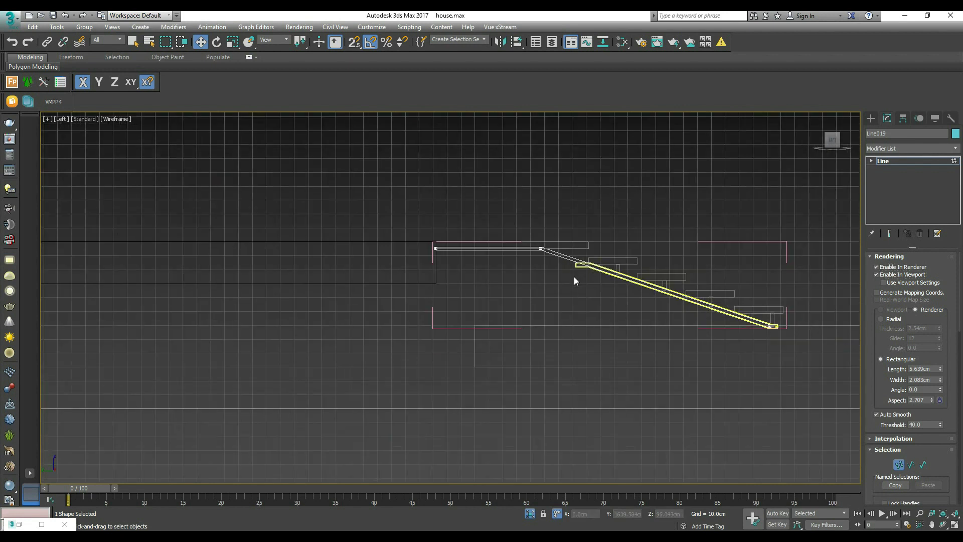
Step: Delete the unextended second stringer and its supports on the other side of the upper stairs
key("t")
key("z")
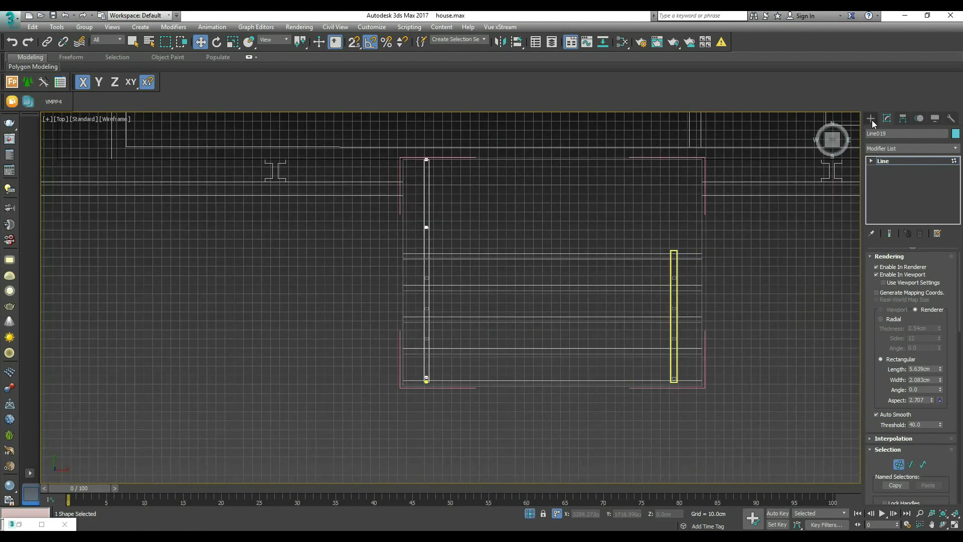
left_click(871, 119)
left_click(675, 277)
scroll(652, 221, "down", 2)
scroll(653, 231, "up", 2)
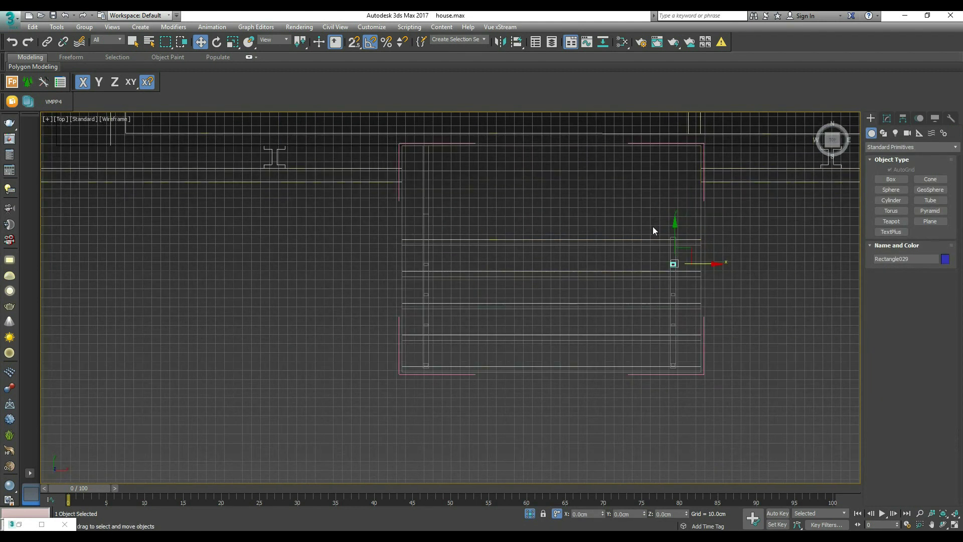
left_click_drag(693, 381, 693, 380)
left_click_drag(693, 217, 692, 221, "alt")
left_click_drag(743, 320, 700, 378, "alt")
key("Delete")
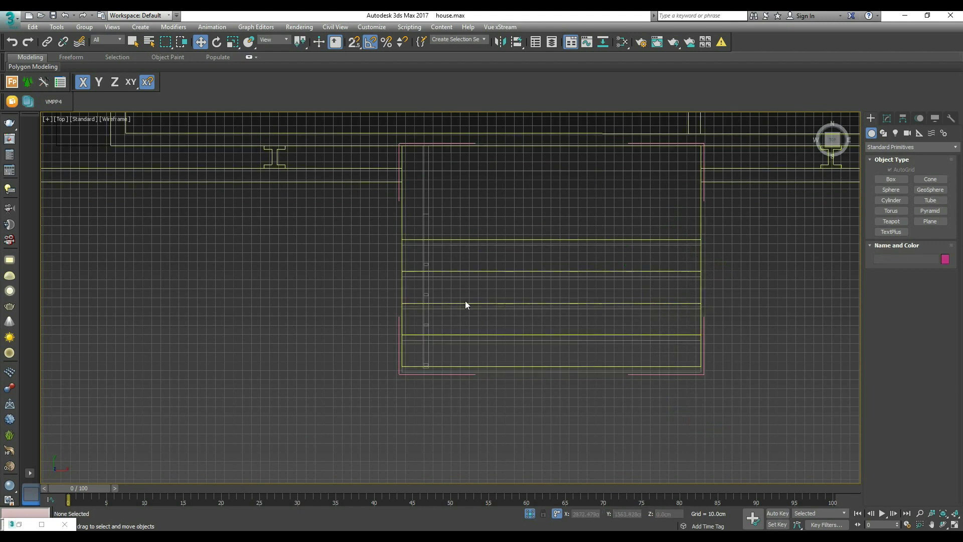
Step: Copy the topmost support up the stringer to sit directly beneath the landing
scroll(434, 276, "up", 3)
left_click(420, 326)
key("l")
key("x")
key("Escape")
scroll(619, 278, "up", 4)
scroll(596, 263, "down", 5)
scroll(559, 239, "up", 4)
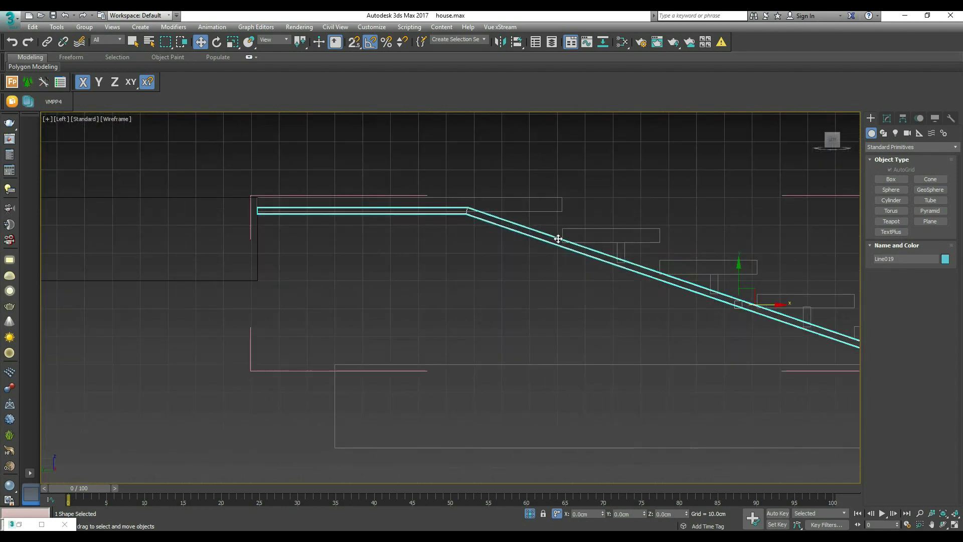
scroll(558, 239, "up", 4)
left_click(645, 257)
mouse_move(667, 255)
left_mouse_down()
mouse_move(542, 260)
mouse_move(520, 197)
left_mouse_up()
left_click(483, 318)
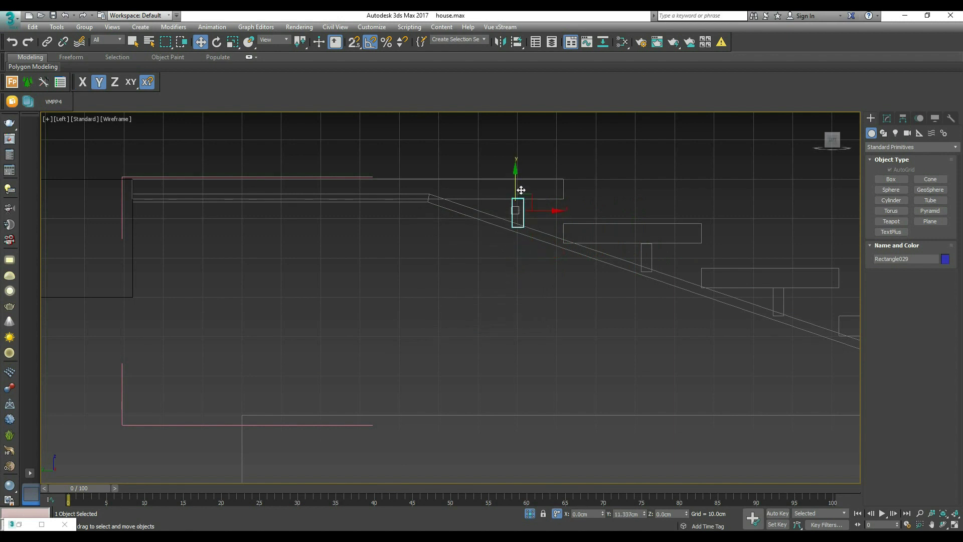
Step: Shorten the stringer's foot so it ends flush with the lowest support
scroll(510, 288, "down", 4)
left_click(497, 251, "ctrl")
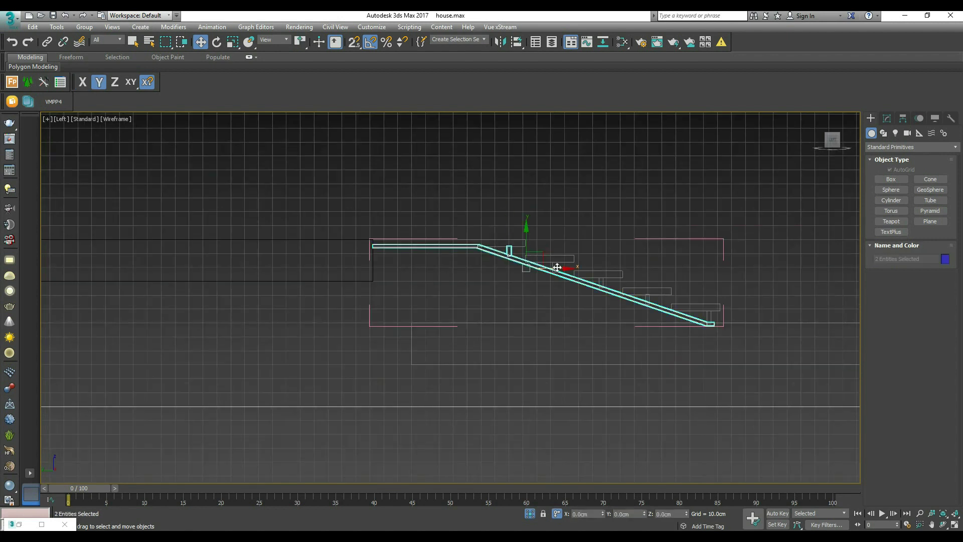
scroll(721, 316, "up", 4)
scroll(701, 318, "up", 4)
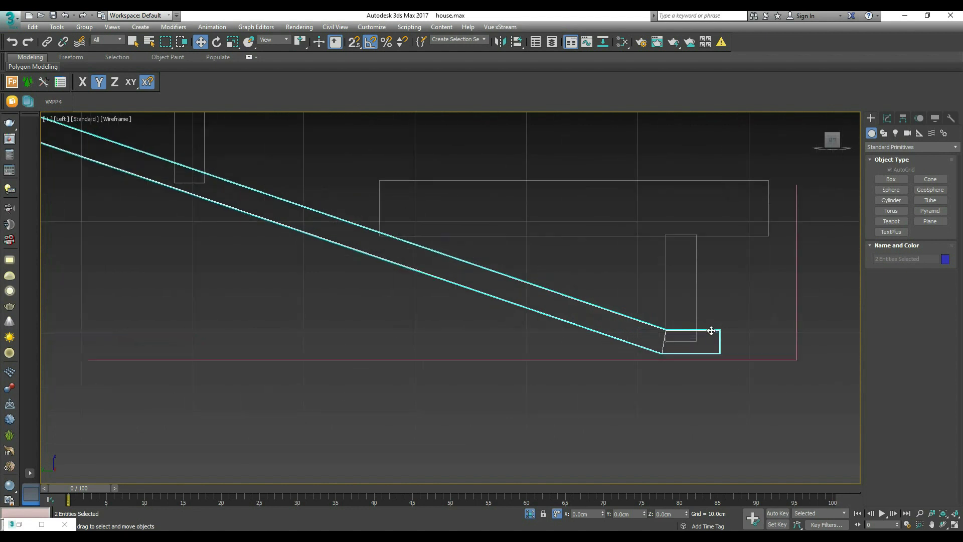
left_click(887, 118)
left_click(871, 118)
left_click(683, 325)
scroll(683, 335, "up", 2)
left_click(685, 336)
key("1")
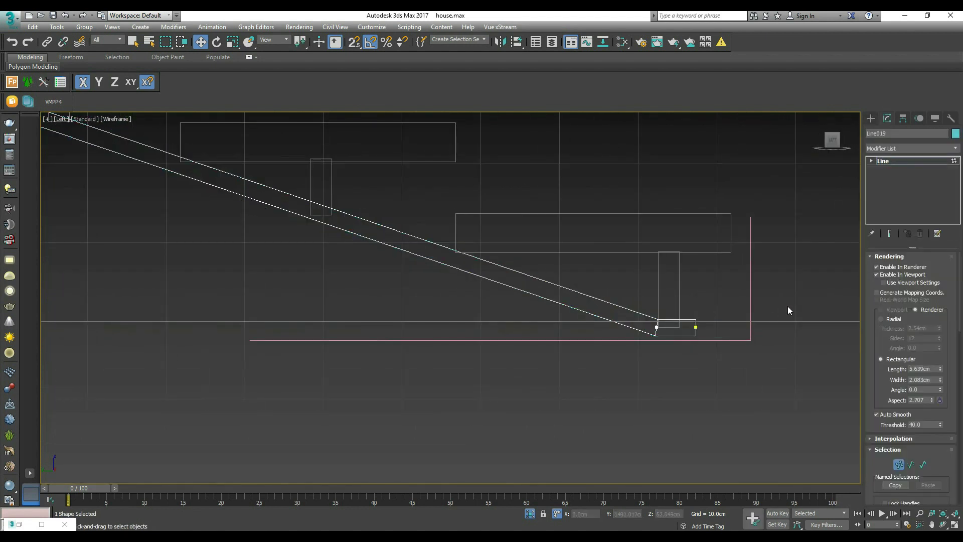
left_click(871, 119)
left_click(732, 347)
Step: Select the five supports with the extended stringer and copy them along X to the opposite side of the stairs
scroll(722, 347, "down", 6)
middle_click_drag(592, 376, 535, 357)
scroll(474, 256, "up", 4)
left_click(484, 275)
left_click(601, 317, "ctrl")
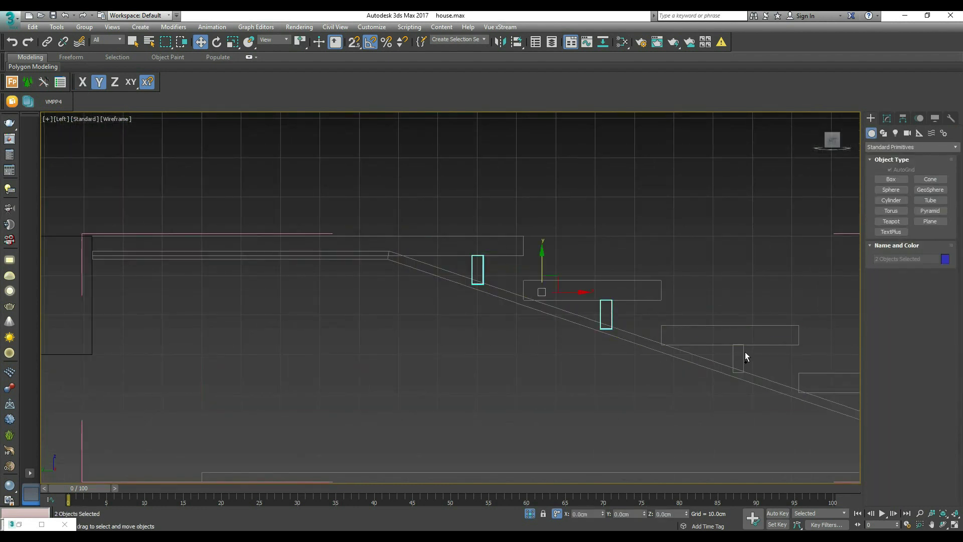
middle_click_drag(827, 395, 565, 316)
left_click(561, 311, "ctrl")
left_click(735, 372, "ctrl")
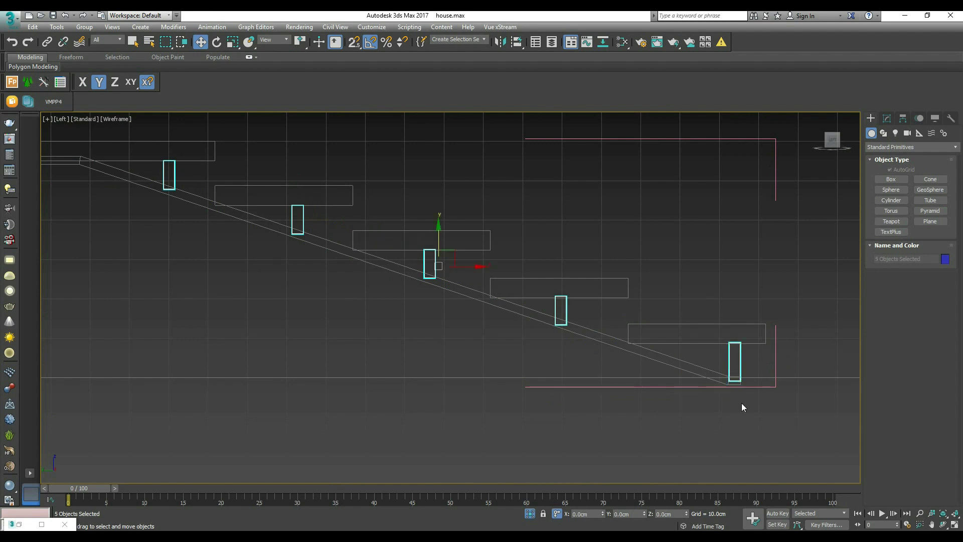
left_click(642, 355, "ctrl")
key("t")
scroll(473, 349, "down", 5)
left_click_drag(489, 334, 660, 348, "shift")
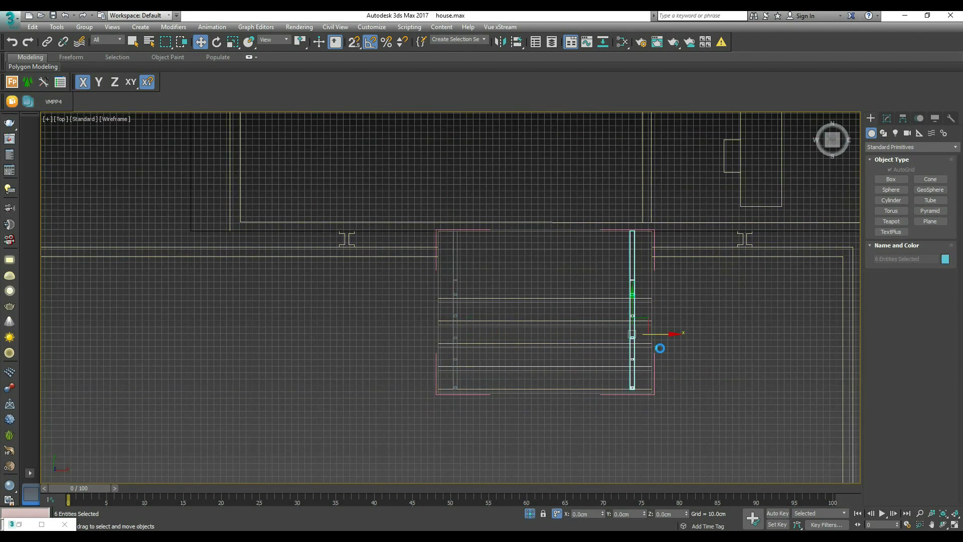
left_click(475, 321)
Step: Show the slabs and both stairs in a shaded perspective view
scroll(481, 371, "down", 8)
key("l")
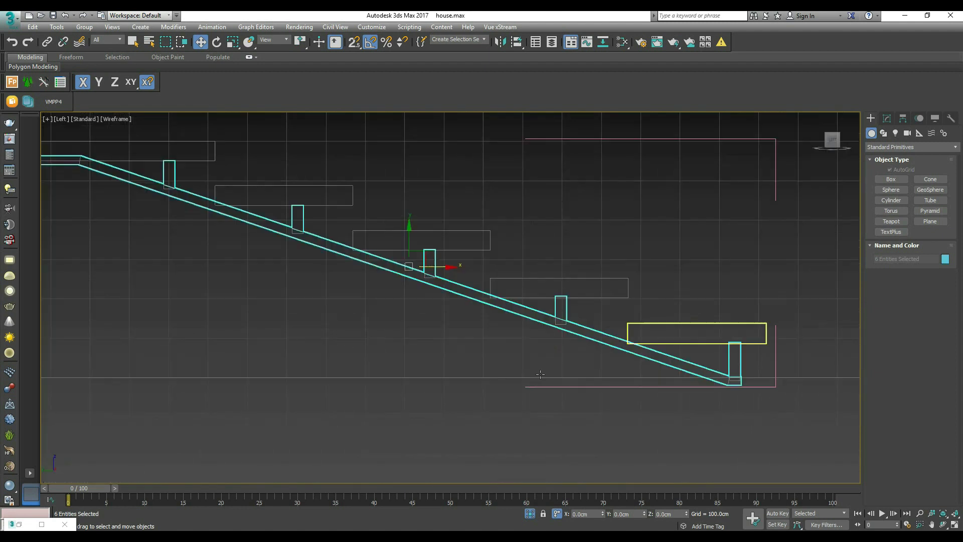
key("p")
key("z")
scroll(542, 336, "up", 4)
key("z")
middle_click_drag(529, 349, 489, 351, "alt")
scroll(489, 351, "down", 6)
key("F3")
Step: Assign the grey material to the upper slab and turn on edged faces in the perspective view
left_click(338, 311)
key("m")
left_click(110, 290)
left_click(402, 266)
left_click(422, 343)
middle_click_drag(427, 359, 460, 383, "alt")
key("F4")
scroll(457, 367, "up", 3)
scroll(460, 383, "down", 5)
middle_click_drag(544, 379, 516, 387, "alt")
Step: Apply an Edit Poly modifier to the lower slab
left_click(516, 387)
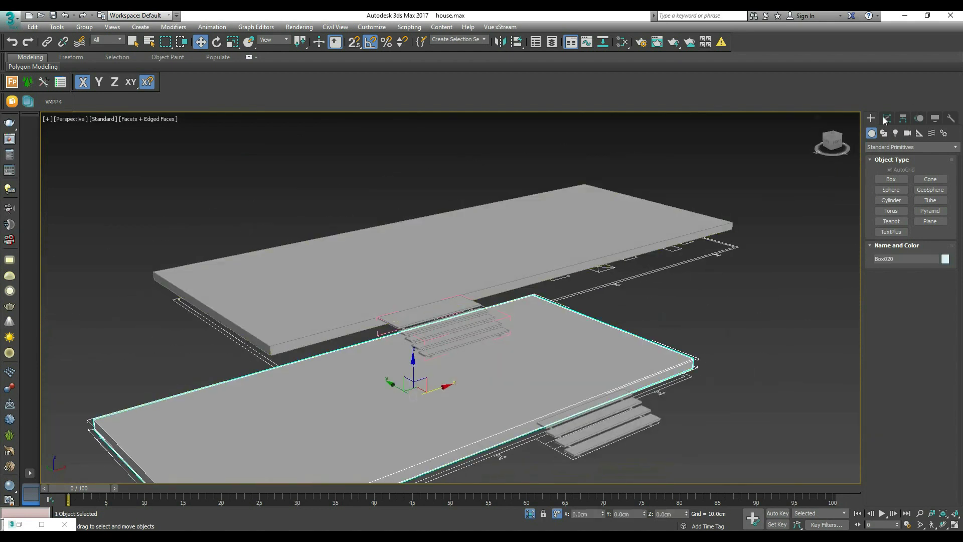
left_click(887, 119)
left_click(895, 148)
key("e")
left_click(896, 185)
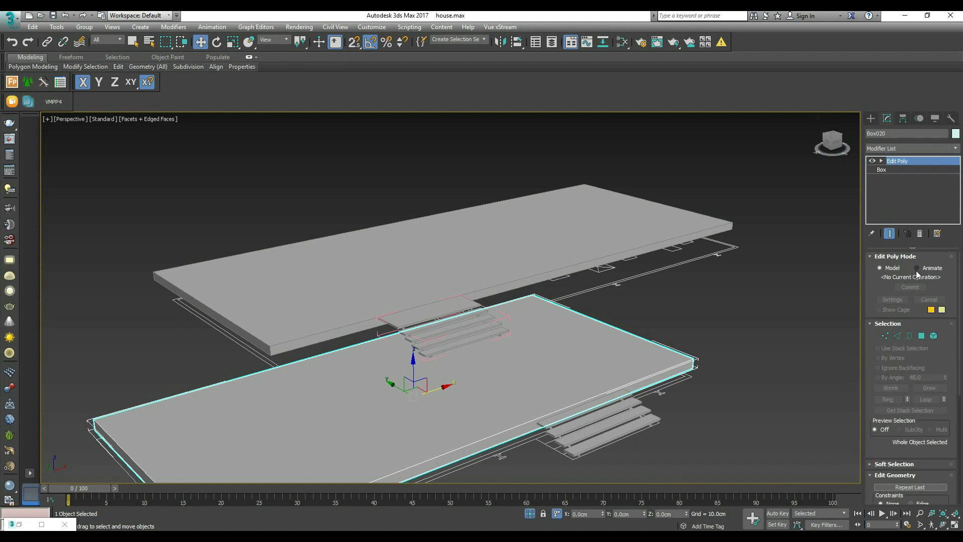
key("m")
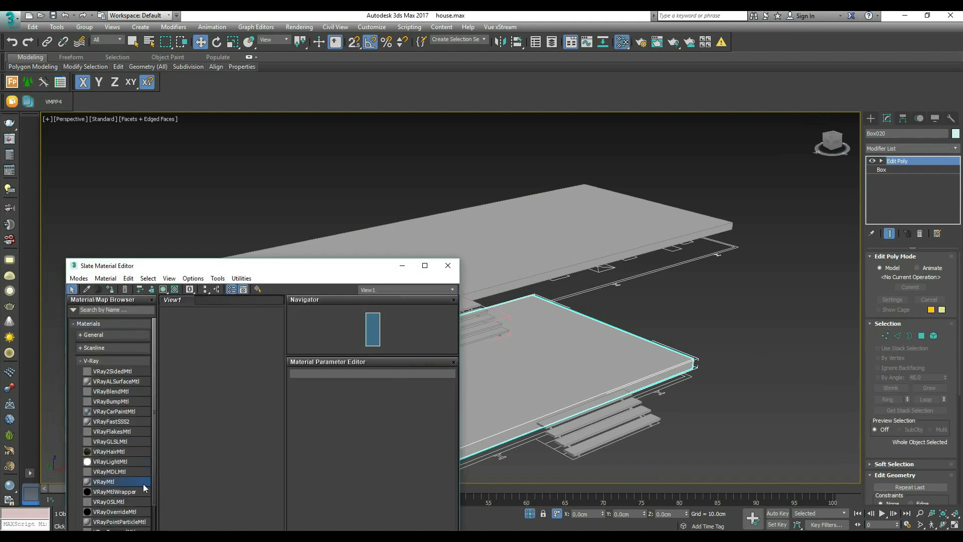
left_click(447, 266)
key("4")
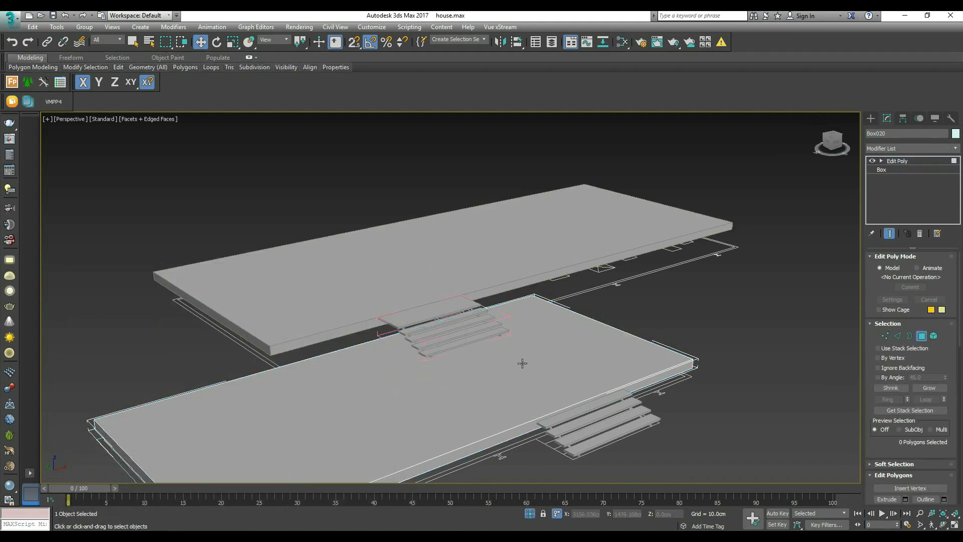
left_click(523, 361)
scroll(522, 362, "down", 3)
right_click(560, 304)
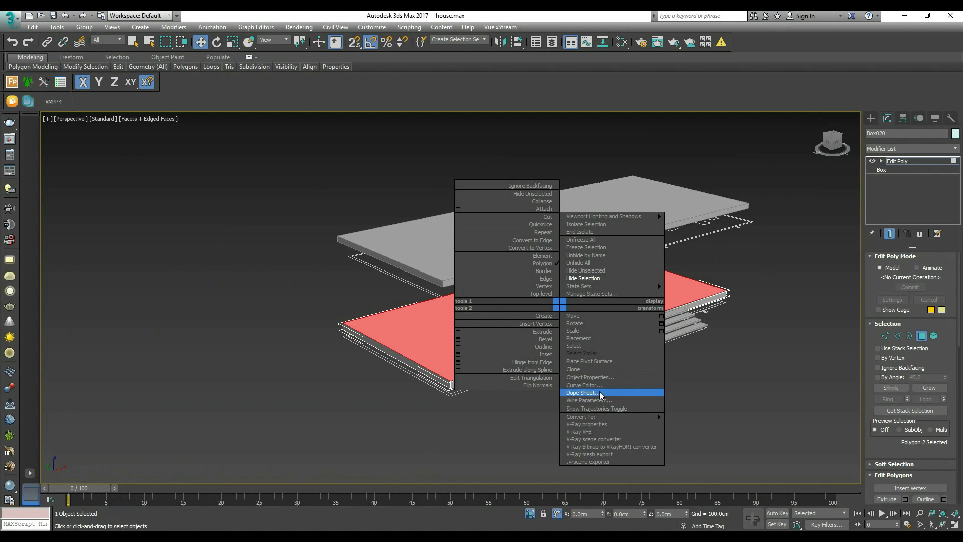
left_click(546, 353)
right_click(565, 316)
left_click(478, 369)
key("t")
left_click_drag(459, 317, 457, 313)
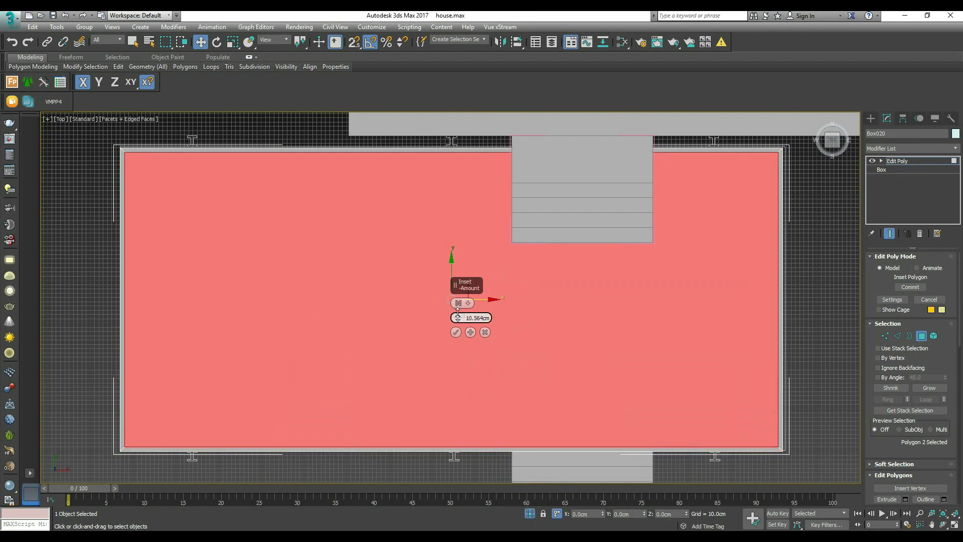
left_click(483, 336)
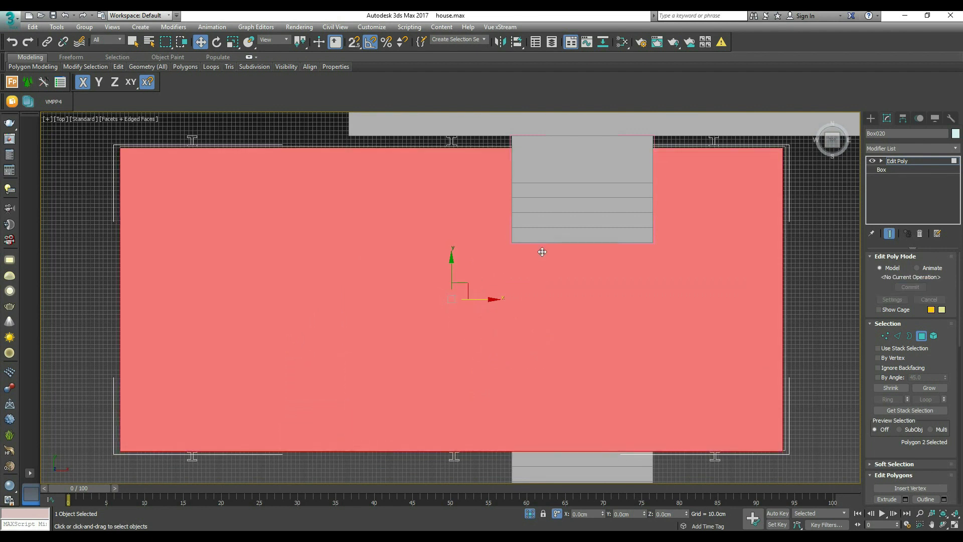
Step: Connect the lower slab's long edges with two cross edges, sliding them until one aligns with the near side of the staircases
key("2")
left_click(484, 147)
key("alt+l")
right_click(483, 274)
left_click(421, 308)
left_click_drag(457, 306, 477, 173)
left_click(455, 346)
Step: Move the vertices of the second cross edge along X to align with the other side of the staircases
key("1")
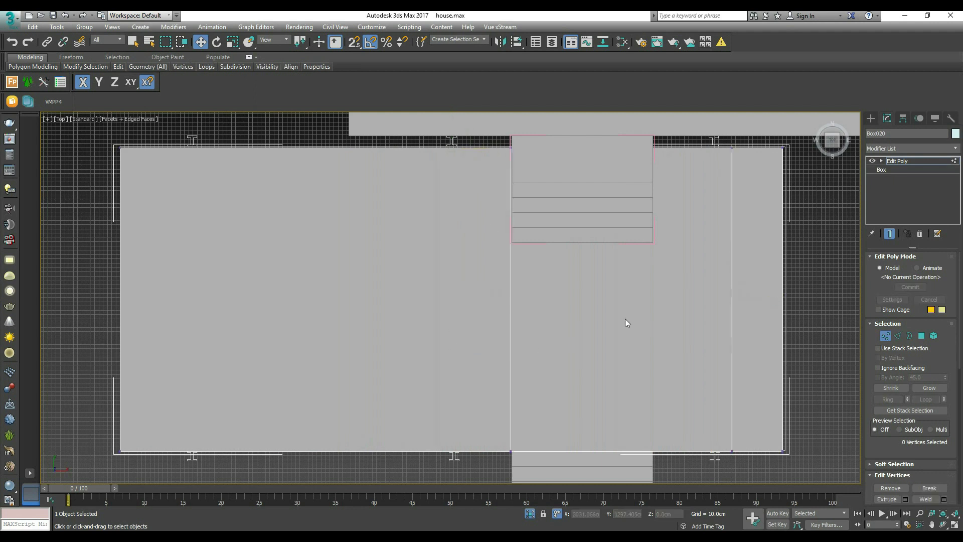
left_click_drag(762, 388, 759, 393)
left_click_drag(760, 299, 681, 308)
scroll(556, 344, "down", 5)
scroll(565, 342, "up", 4)
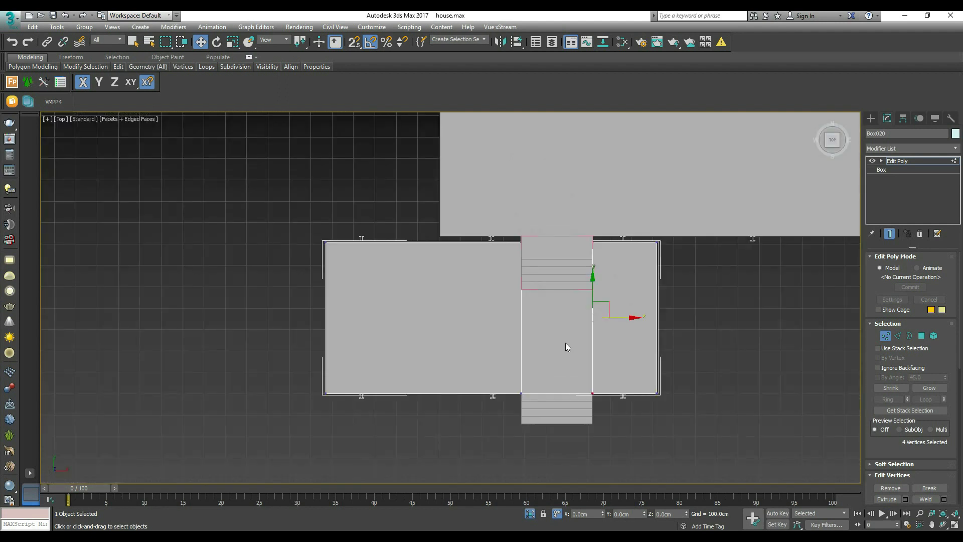
Step: Connect the lower slab's cross edges with a lengthwise edge running near the foot of the upper stairs
key("2")
right_click(552, 331)
left_click(490, 366)
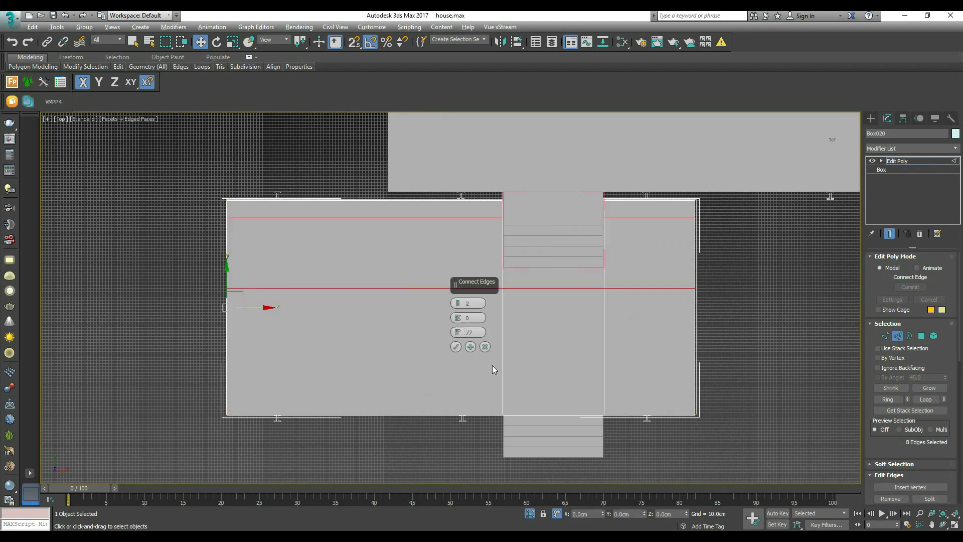
left_click(457, 347)
Step: Move the vertices of the new lengthwise edge along Y to line up with the foot of the upper stairs
left_click_drag(515, 204, 489, 381)
scroll(522, 260, "up", 5)
scroll(524, 279, "down", 8)
key("1")
scroll(524, 289, "up", 8)
middle_click_drag(549, 287, 549, 398)
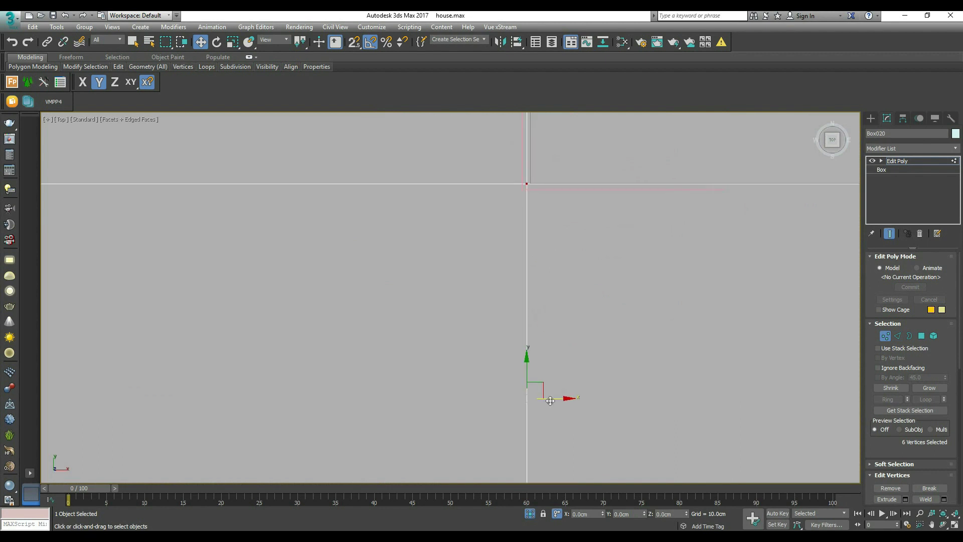
Step: Fine-tune the cross edge vertices along X to match the far side of the upper and lower staircases
left_click_drag(548, 399, 551, 398)
scroll(482, 291, "down", 8)
scroll(481, 291, "up", 3)
scroll(528, 379, "down", 2)
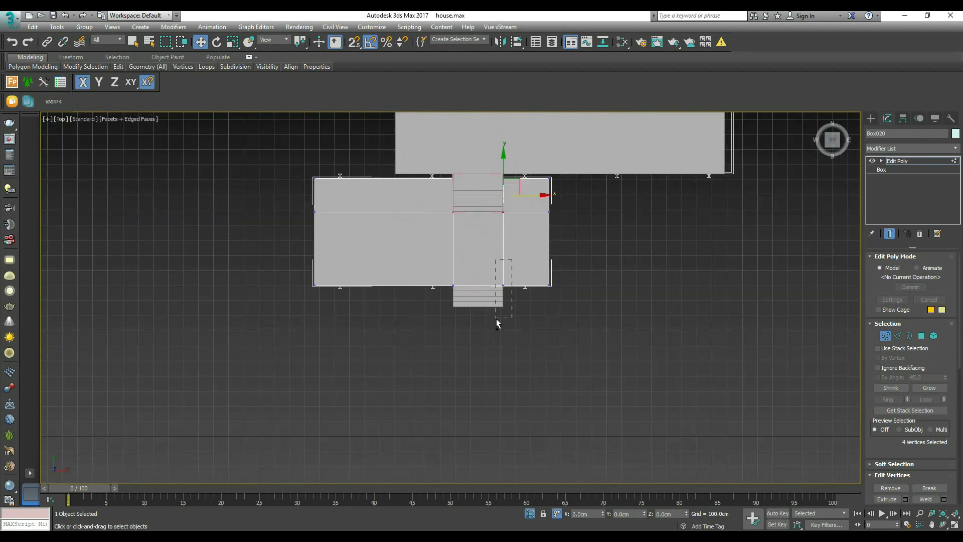
scroll(496, 318, "up", 8)
scroll(523, 311, "down", 8)
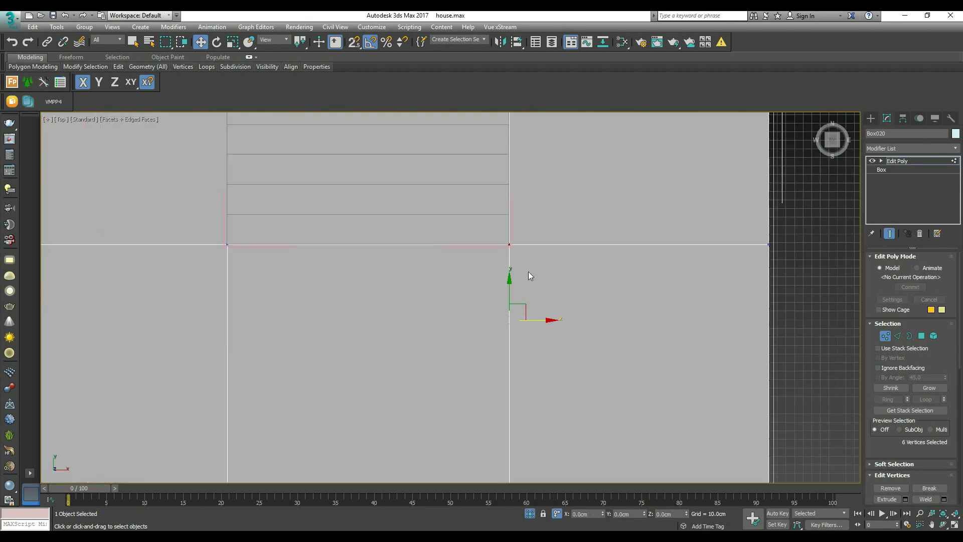
scroll(556, 256, "up", 6)
scroll(542, 272, "down", 6)
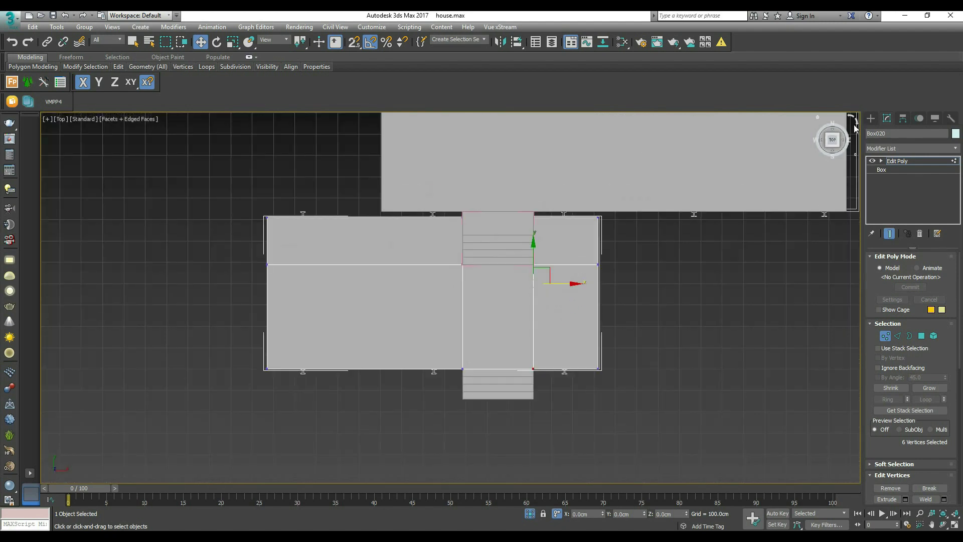
Step: Delete the lower slab's polygons beneath the upper stairs to open a notch in the slab
left_click(871, 118)
left_click(684, 318)
left_click(535, 313)
key("4")
mouse_move(524, 283)
middle_mouse_down("alt")
mouse_move(483, 303)
mouse_move(491, 245)
mouse_move(638, 337)
mouse_move(497, 330)
mouse_move(507, 297)
middle_mouse_up("alt")
left_click(490, 245, "ctrl")
scroll(878, 351, "down", 4)
left_click(888, 343)
scroll(507, 297, "up", 4)
left_click(507, 298)
right_click(505, 296)
left_click(421, 405)
key("Delete")
left_click(509, 305)
key("Delete")
scroll(511, 302, "down", 2)
scroll(509, 296, "up", 2)
left_click(870, 118)
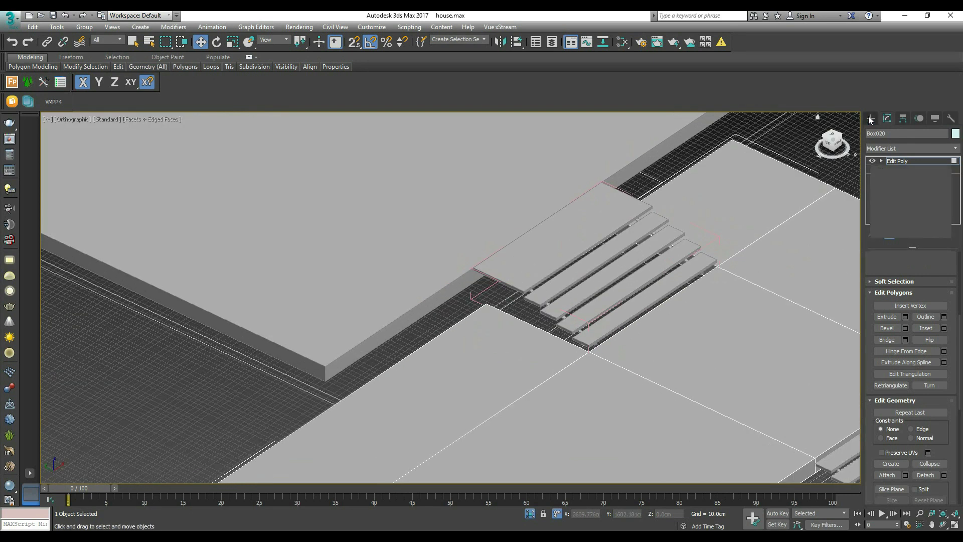
Step: Inset the lower slab's five top polygons together by 10 cm
key("4")
left_click(750, 220)
left_click(793, 261, "ctrl")
left_click(722, 341, "ctrl")
left_click(580, 398, "ctrl")
left_click(506, 335, "ctrl")
scroll(507, 337, "down", 3)
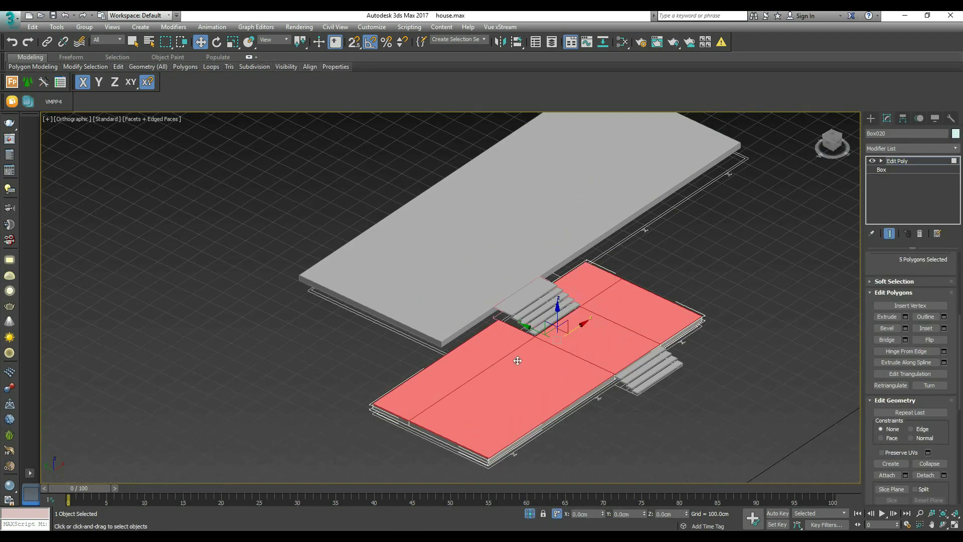
scroll(519, 374, "up", 1)
right_click(527, 381)
left_click(466, 424)
scroll(549, 328, "up", 5)
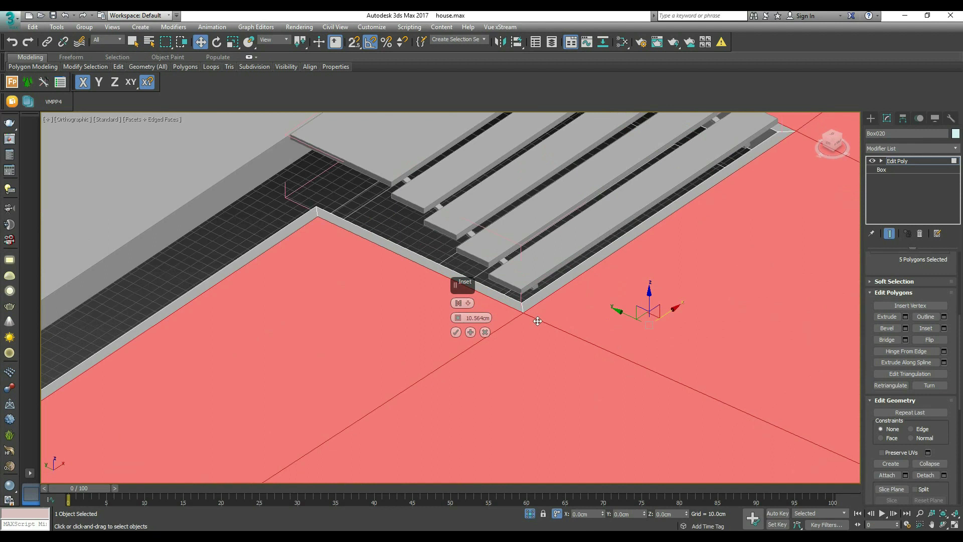
key("t")
key("z")
key("Escape")
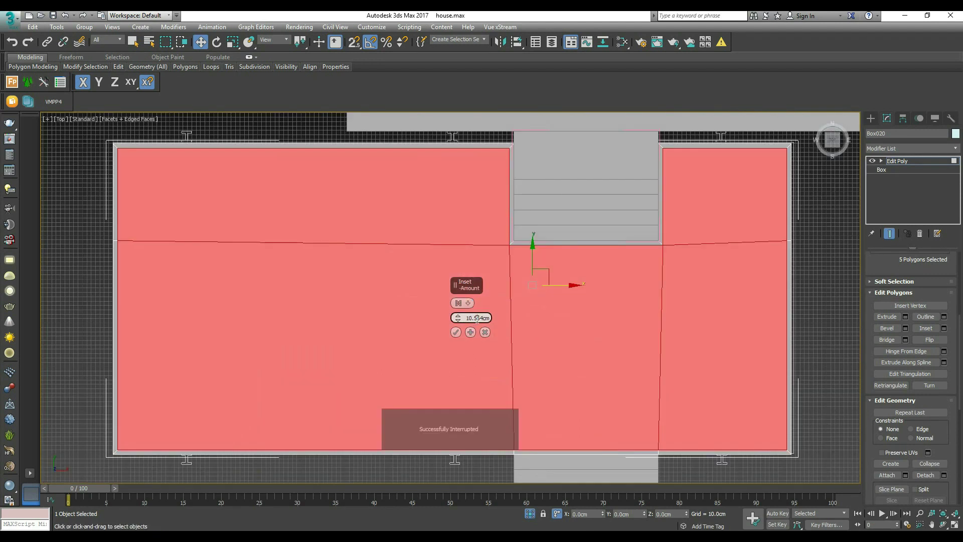
type("5")
key("Return")
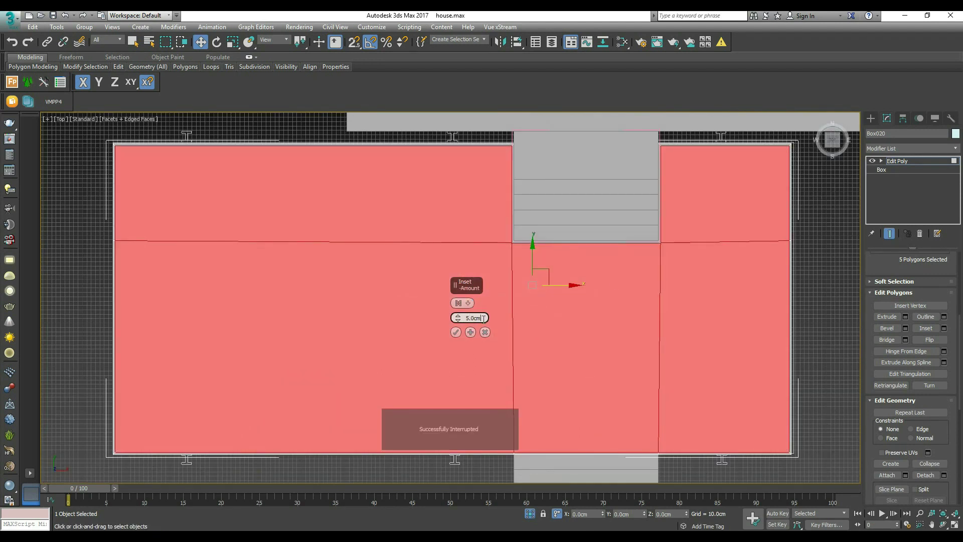
left_click_drag(484, 319, 442, 320)
key("Return")
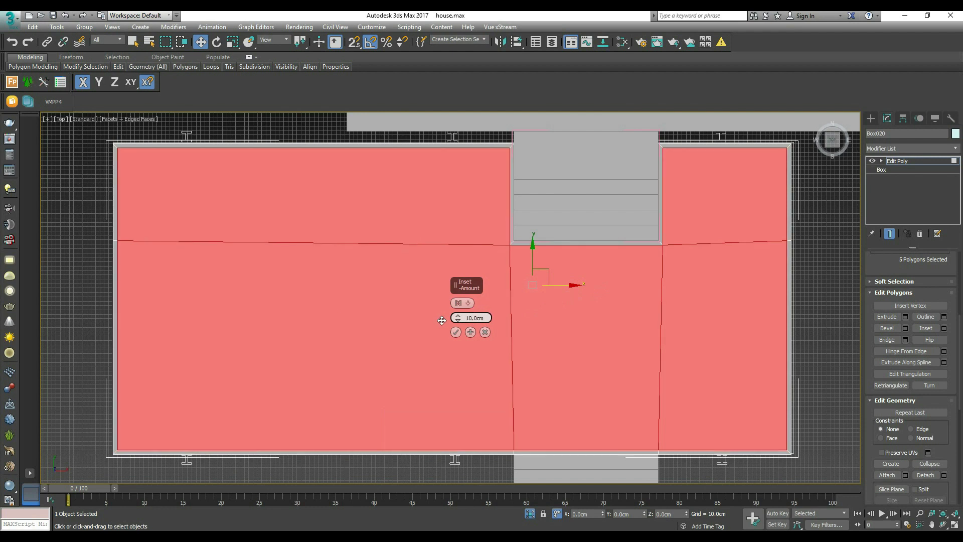
left_click(456, 332)
Step: Turn on snapping and align the lengthwise edge's vertices on the slab's shorter side with the inset notch corner
scroll(485, 267, "down", 2)
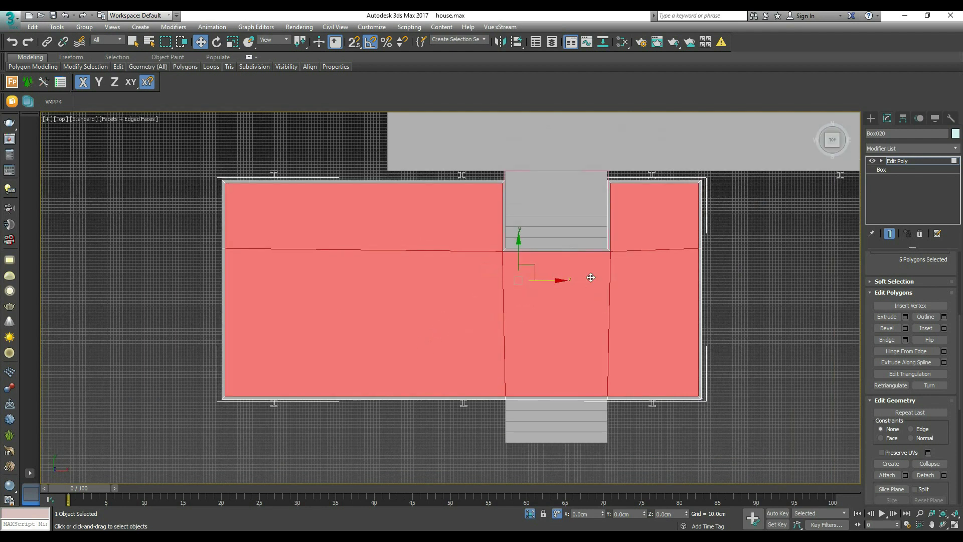
scroll(591, 274, "up", 4)
key("1")
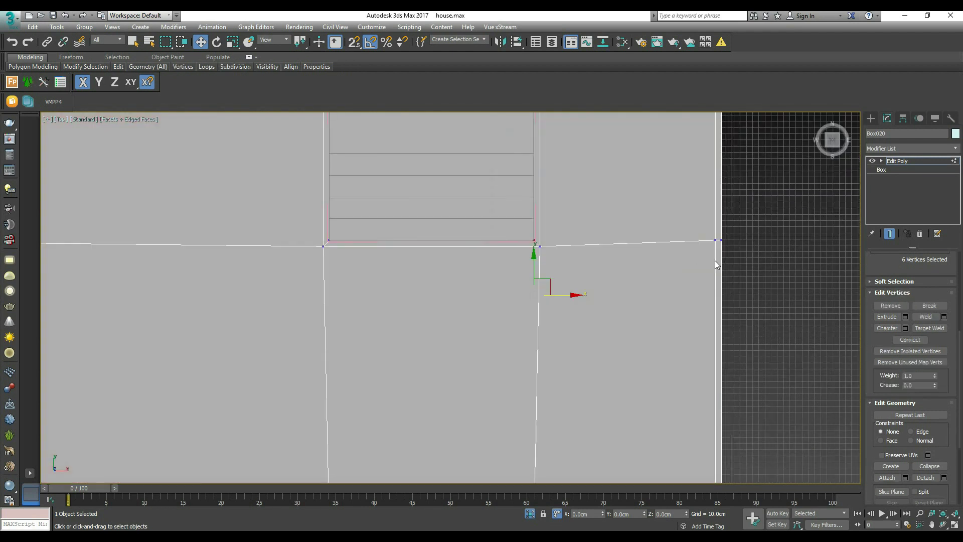
left_click_drag(720, 219, 540, 246)
key("s")
scroll(627, 296, "down", 3)
middle_click_drag(627, 301, 635, 231)
middle_click_drag(645, 270, 621, 312)
left_click_drag(644, 179, 662, 208)
scroll(656, 243, "up", 2)
scroll(660, 230, "down", 1)
middle_click_drag(681, 131, 662, 209)
left_click_drag(662, 209, 641, 301)
Step: Straighten the two cross edges by snapping their outer vertices along X to the inset notch corners
scroll(635, 309, "up", 2)
scroll(623, 271, "down", 5)
middle_click_drag(553, 299, 576, 275)
left_click_drag(552, 418, 565, 248)
scroll(565, 266, "up", 3)
scroll(577, 240, "down", 4)
scroll(574, 359, "up", 5)
scroll(574, 357, "down", 3)
middle_click_drag(574, 356, 557, 357)
scroll(633, 356, "down", 3)
middle_click_drag(632, 357, 649, 361)
left_click_drag(478, 338, 478, 338)
left_click_drag(506, 344, 503, 199)
Step: Snap the lengthwise edge's vertices at the slab's far end along Y to the notch corner, and deselect the slab
left_click(564, 312)
scroll(697, 320, "down", 3)
left_click_drag(438, 247, 562, 241)
scroll(604, 267, "up", 3)
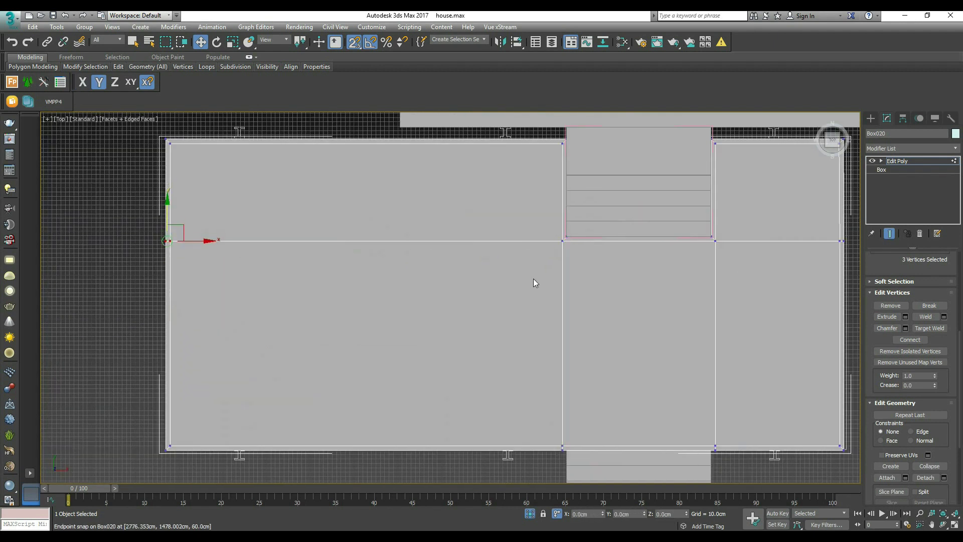
scroll(442, 283, "down", 1)
left_click(775, 286)
left_click(870, 118)
left_click(769, 290)
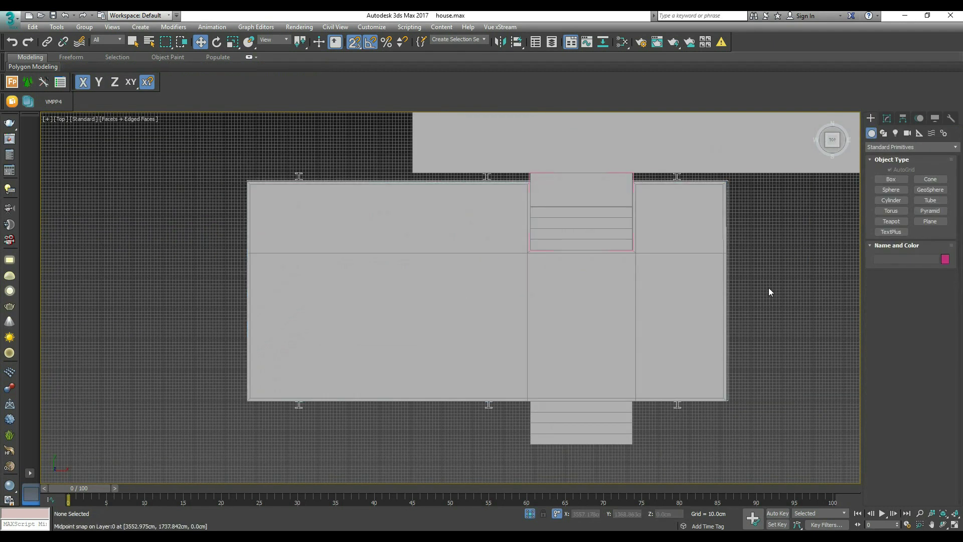
Step: Extrude the lower slab's five inset top polygons by -0.711 cm to recess them
middle_click_drag(472, 320, 382, 314)
scroll(382, 314, "down", 1)
left_click(383, 314)
key("4")
left_click(358, 249)
left_click(362, 287, "ctrl")
left_click(459, 306, "ctrl")
left_click(527, 301, "ctrl")
left_click(527, 248, "ctrl")
middle_click_drag(479, 329, 510, 273, "alt")
scroll(404, 310, "up", 5)
middle_click_drag(409, 310, 412, 303, "alt")
key("p")
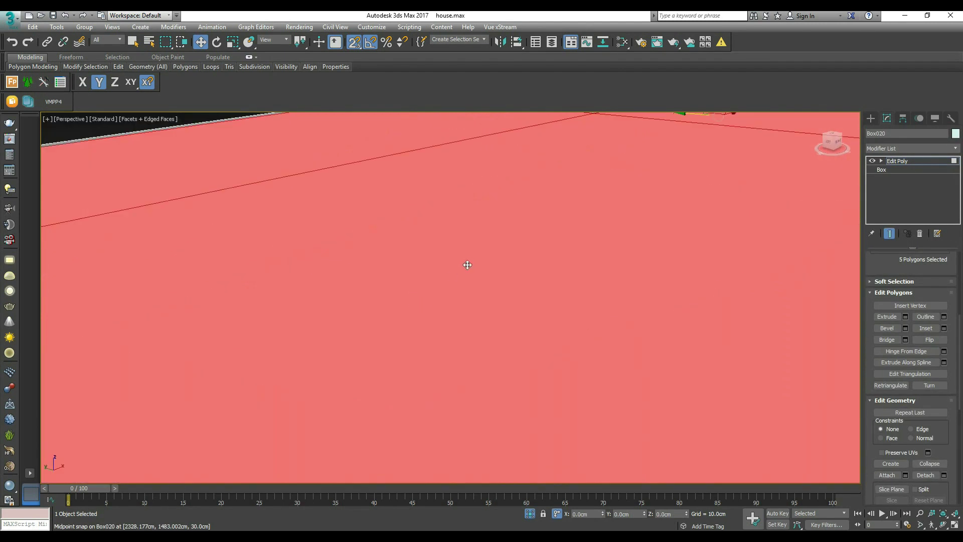
scroll(466, 265, "down", 4)
right_click(460, 269)
left_click(397, 297)
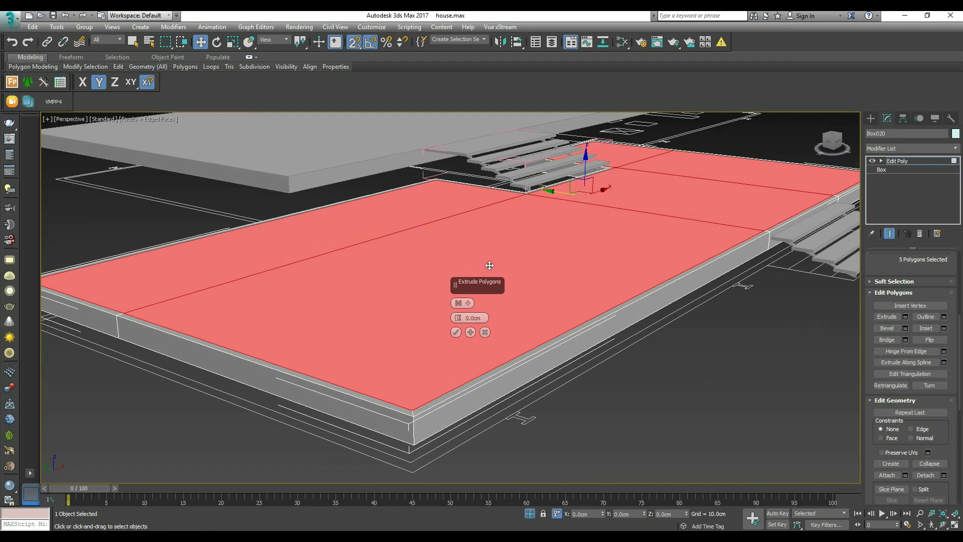
scroll(516, 199, "up", 5)
scroll(516, 200, "up", 3)
mouse_move(458, 318)
left_mouse_down()
mouse_move(459, 325)
mouse_move(458, 317)
left_mouse_up()
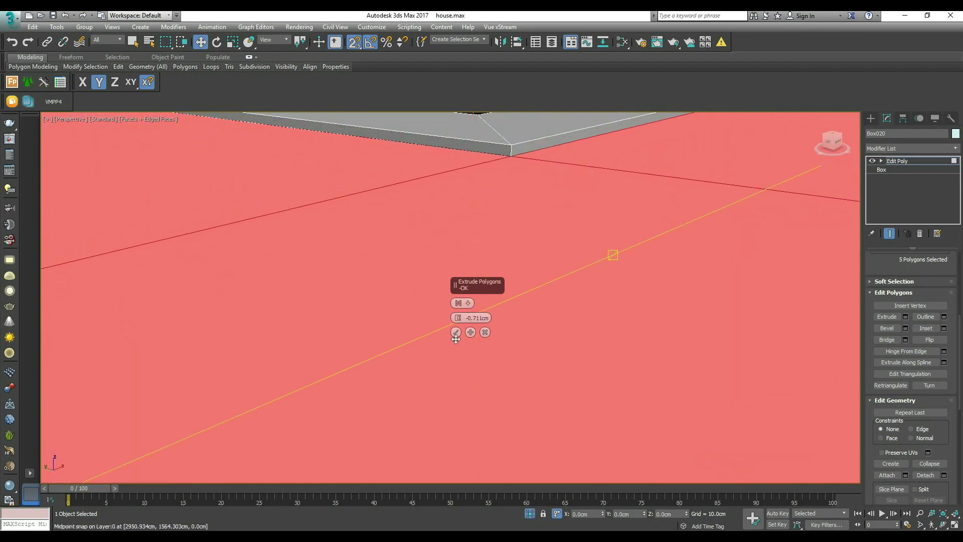
left_click(456, 331)
Step: Assign material ID 2 to the lower slab's five recessed top polygons
scroll(504, 271, "down", 4)
scroll(504, 272, "down", 8)
scroll(865, 365, "down", 5)
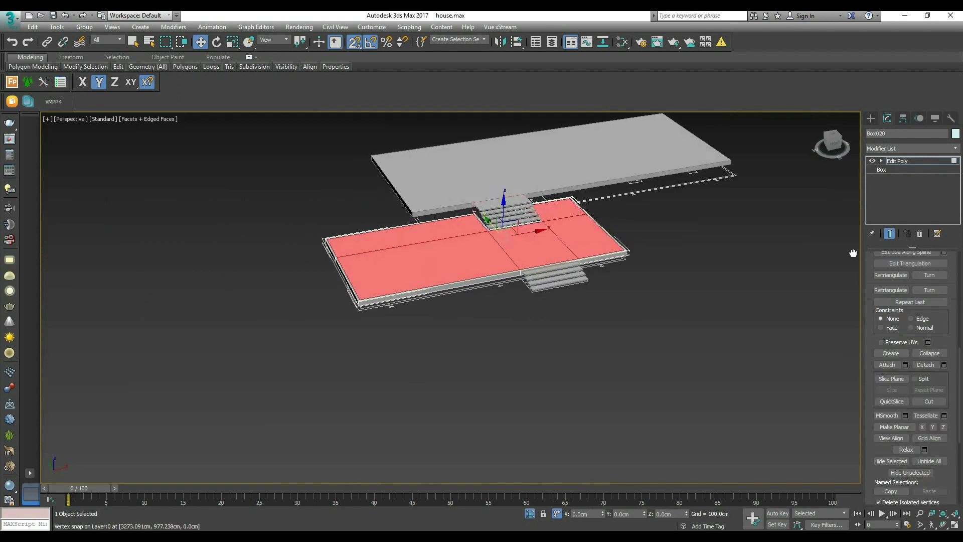
scroll(865, 365, "down", 3)
left_click(927, 366)
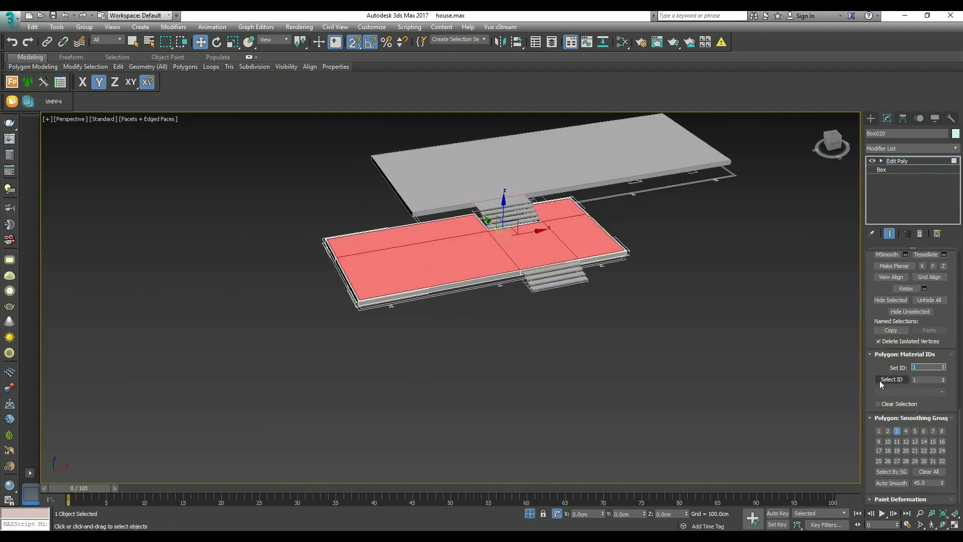
scroll(502, 220, "up", 5)
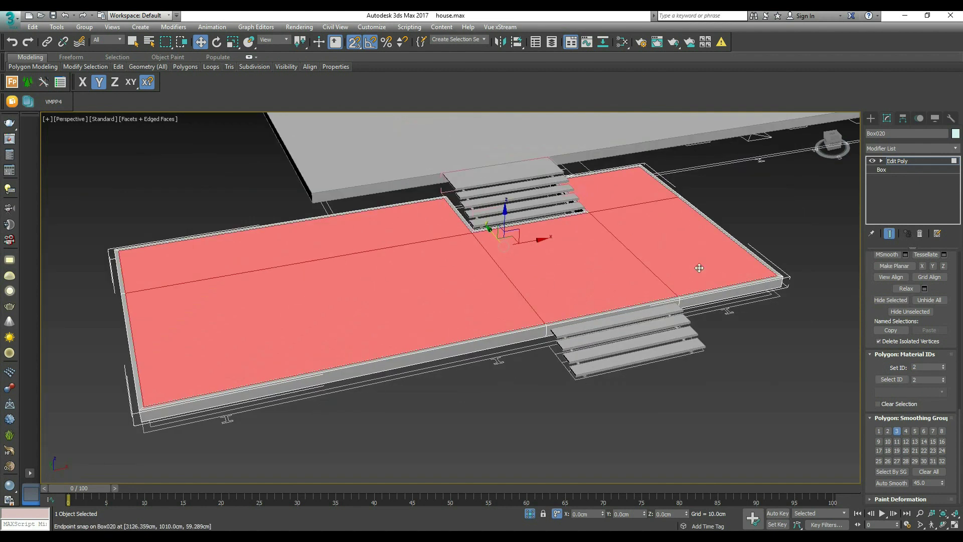
Step: Assign material ID 1 to all lower slab polygons except the five recessed top ones, and deselect the slab
left_click(734, 295)
scroll(602, 307, "down", 4)
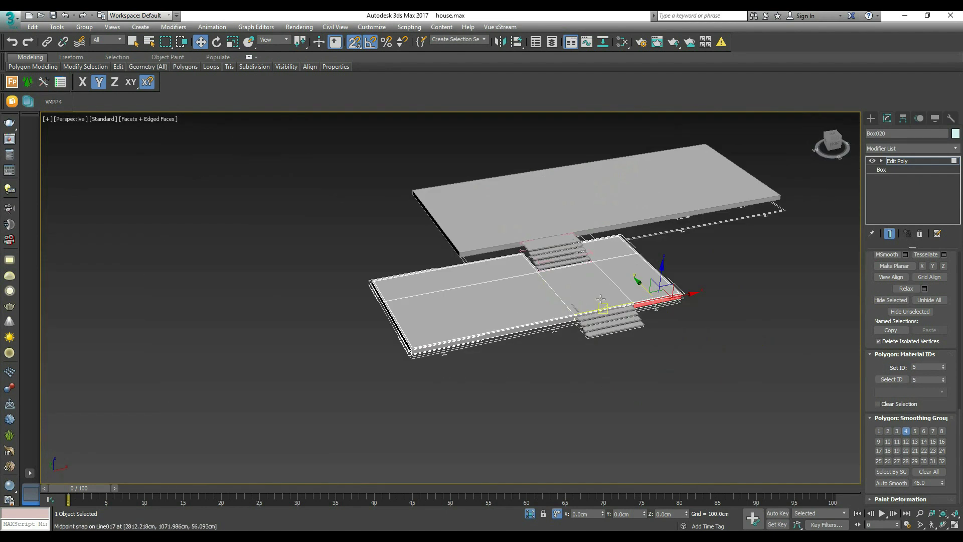
left_click_drag(276, 410, 275, 409)
left_click(441, 282, "alt")
left_click(494, 306, "alt")
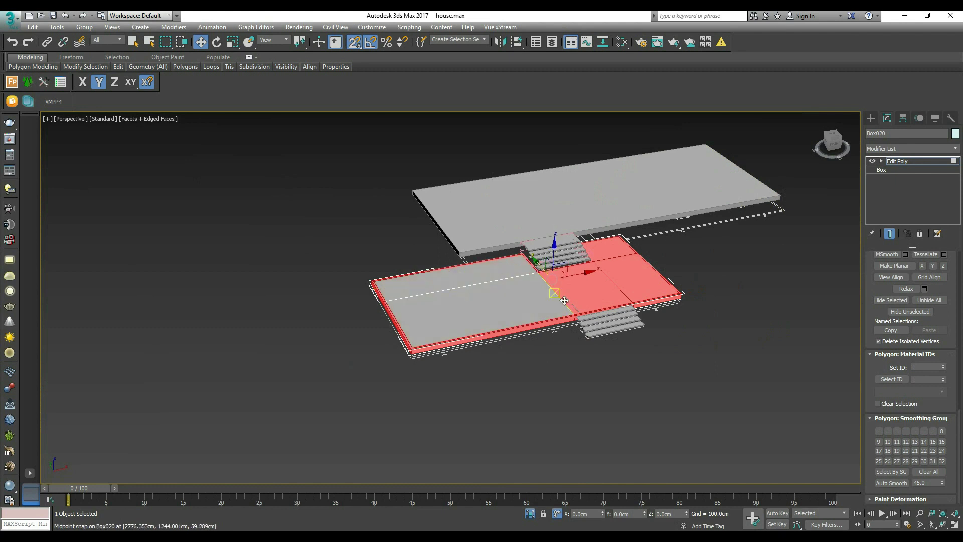
left_click(566, 291, "alt")
left_click(620, 280, "alt")
left_click(613, 252, "alt")
scroll(504, 300, "up", 3)
middle_click_drag(540, 303, 592, 316, "alt")
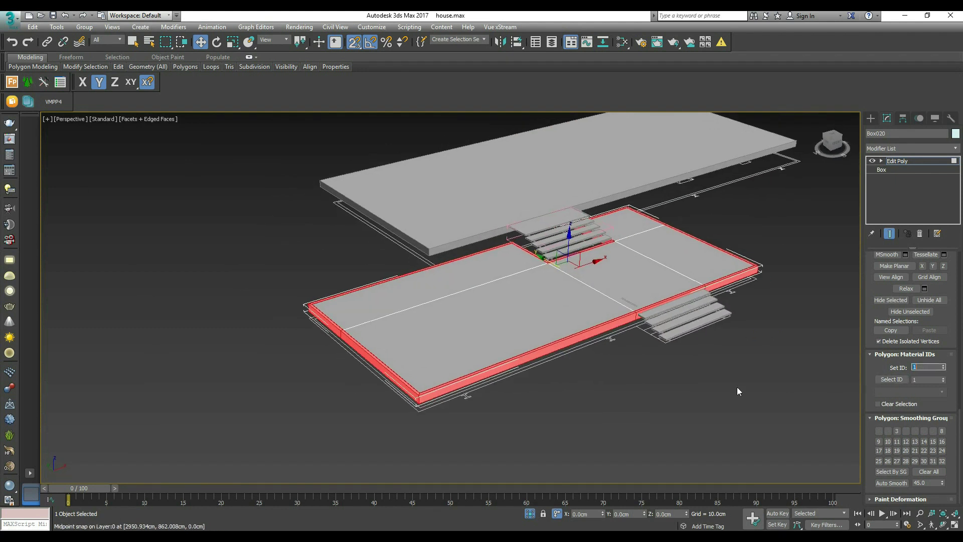
left_click(871, 118)
left_click(773, 216)
scroll(633, 276, "up", 3)
scroll(632, 275, "down", 3)
left_click(621, 321)
left_click(595, 409)
key("ctrl+z")
left_click(590, 416)
left_click(539, 344)
left_click(456, 223)
middle_click_drag(495, 310, 535, 312)
left_click(611, 335)
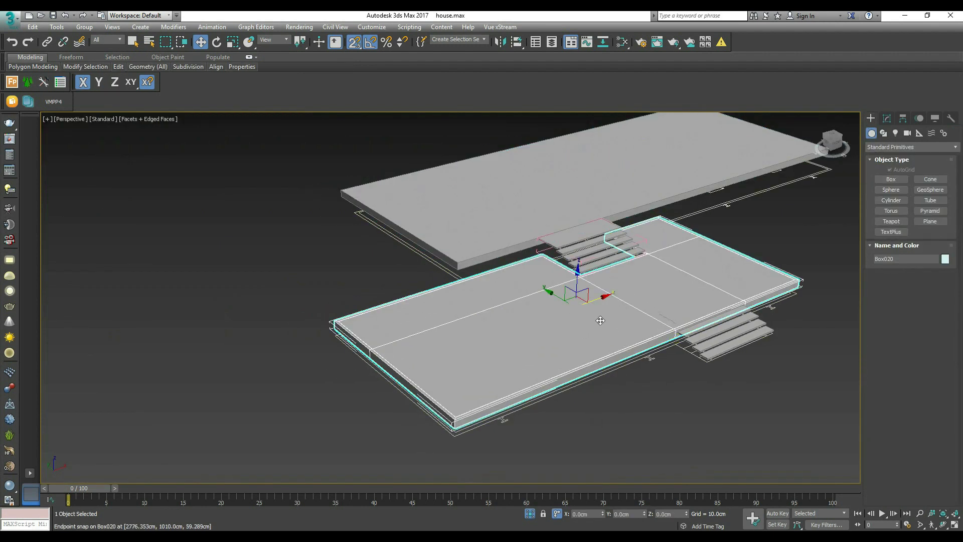
Step: Convert the upper slab to an Editable Poly
left_click(550, 198)
right_click(550, 196)
mouse_move(572, 308)
left_click(682, 316)
Step: Inset the upper slab's top polygon by 10 cm
key("4")
left_click(533, 212)
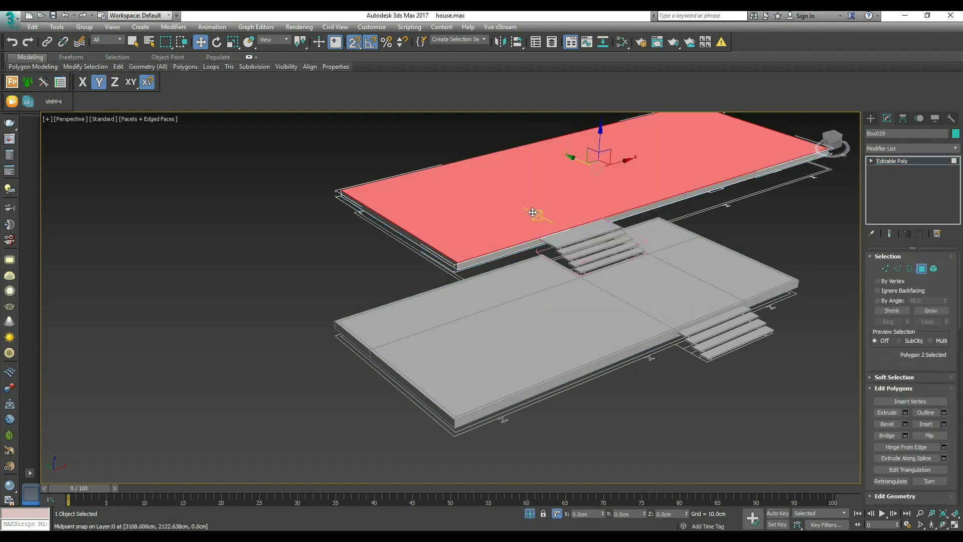
scroll(532, 213, "up", 3)
right_click(539, 270)
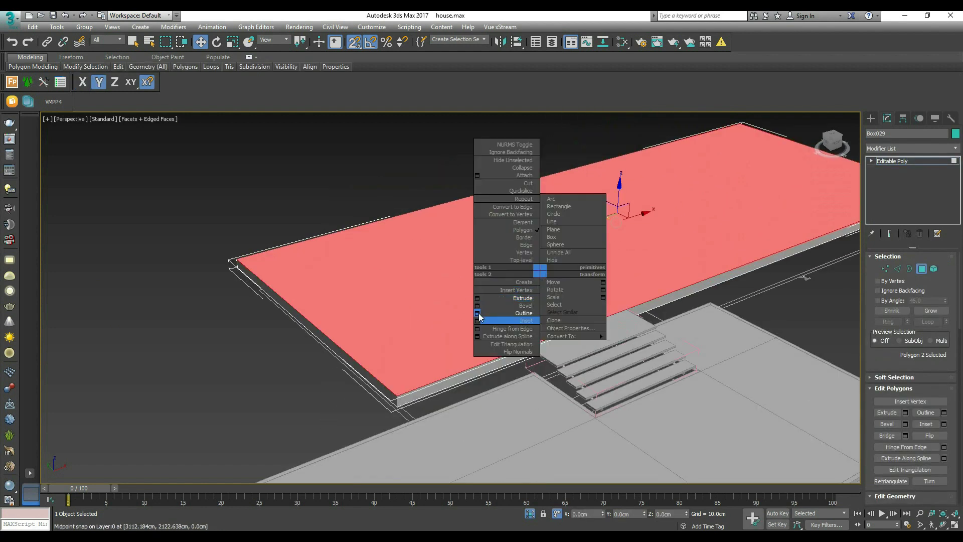
left_click(478, 319)
type("10")
key("Return")
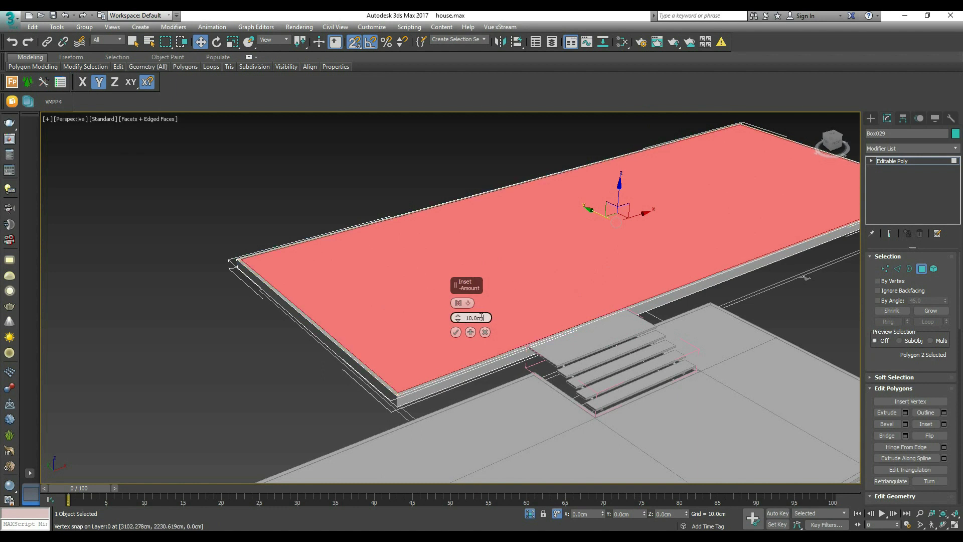
left_click(455, 333)
Step: Recess the upper slab's inset top polygon by extruding it -1.065 cm
scroll(439, 288, "down", 2)
scroll(440, 288, "up", 2)
scroll(490, 290, "down", 2)
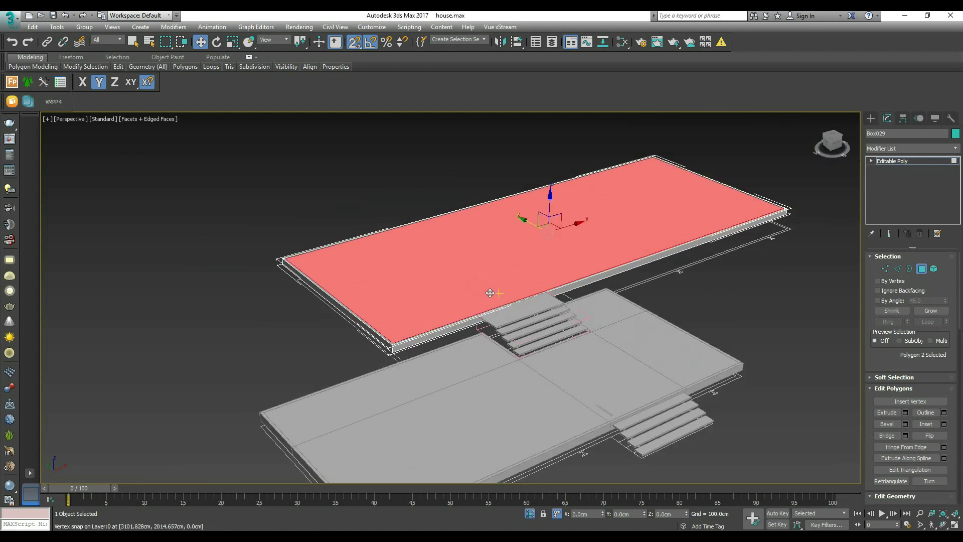
scroll(492, 288, "up", 2)
right_click(500, 269)
left_click(466, 296)
scroll(454, 309, "up", 3)
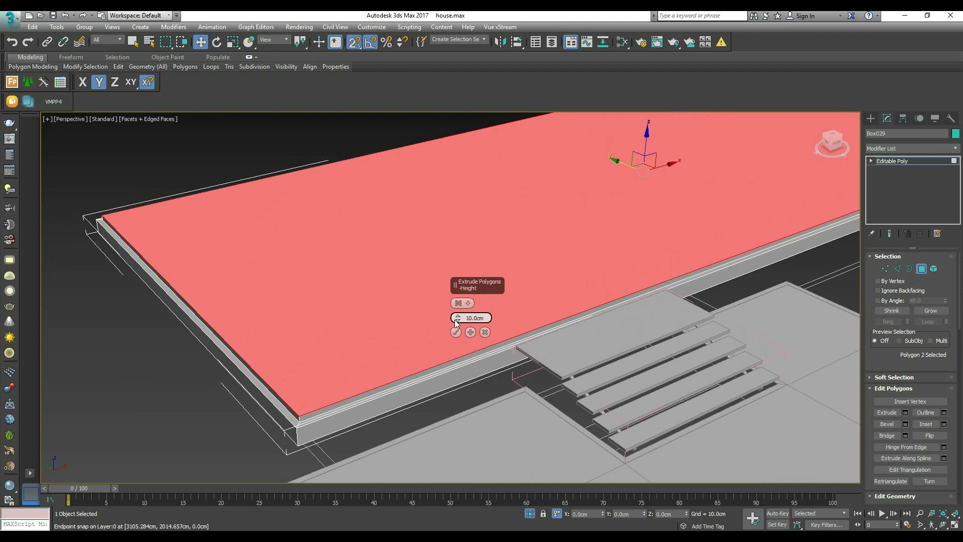
left_click_drag(457, 322, 447, 353)
scroll(215, 245, "up", 4)
middle_click_drag(215, 245, 322, 307)
scroll(245, 275, "down", 3)
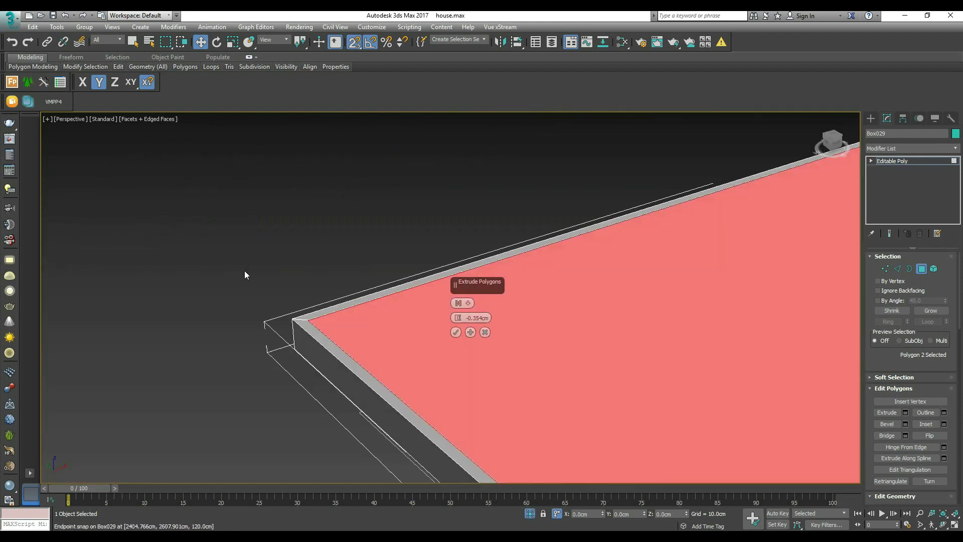
scroll(301, 303, "down", 4)
scroll(329, 318, "up", 4)
scroll(364, 316, "up", 3)
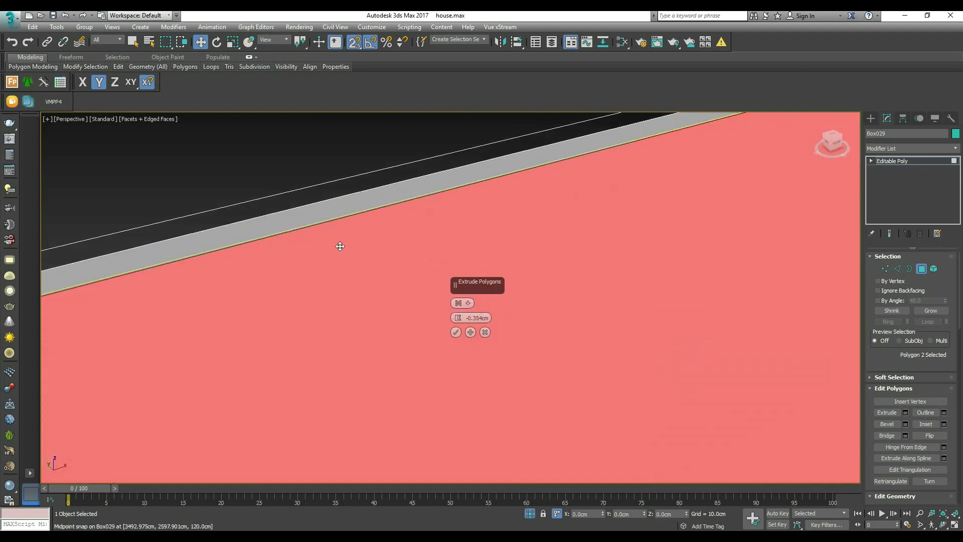
left_click_drag(457, 323, 457, 325)
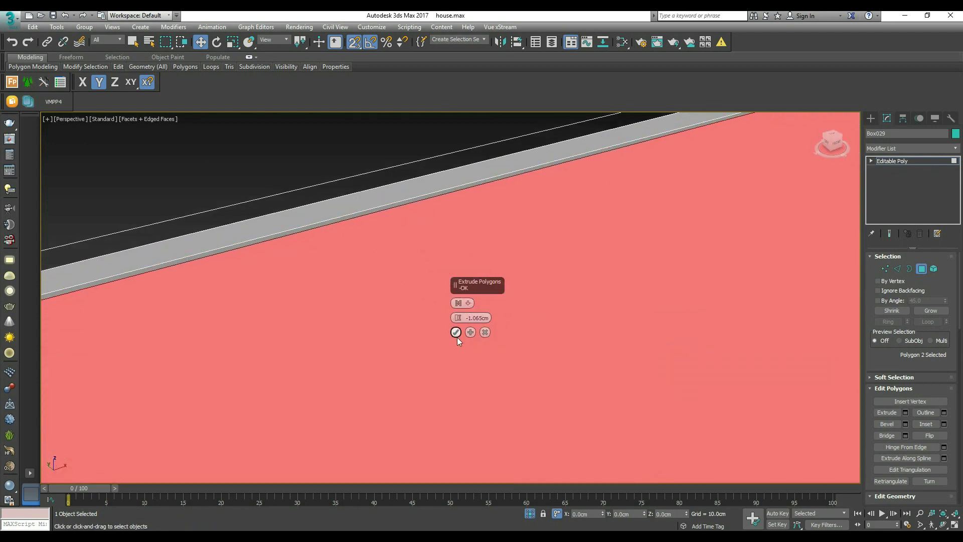
left_click(455, 333)
Step: Go to the material ID settings of the upper slab's recessed top polygon, and finish with the slab deselected
scroll(399, 253, "down", 8)
left_click(870, 121)
left_click(677, 197)
scroll(489, 262, "up", 5)
scroll(489, 258, "down", 5)
left_click(588, 255)
key("4")
scroll(901, 452, "down", 10)
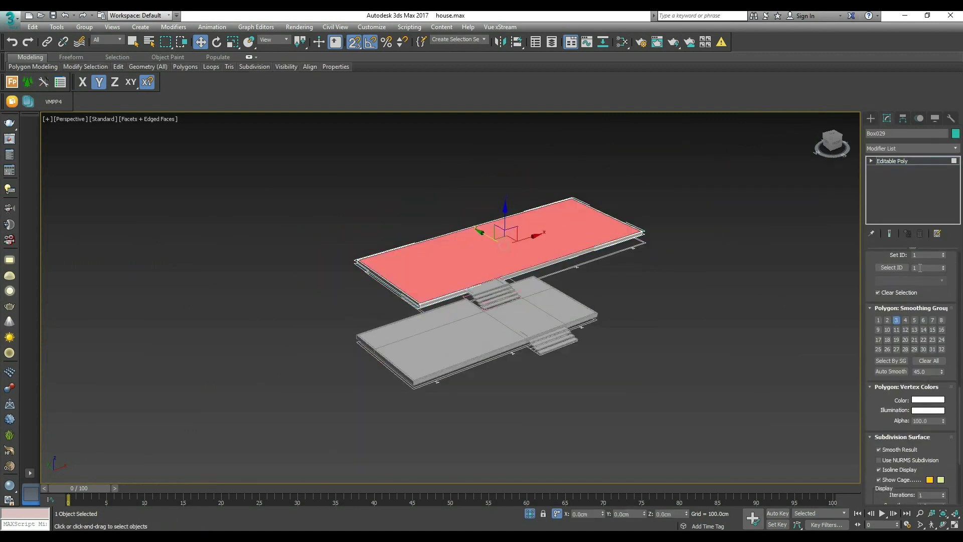
scroll(869, 264, "up", 2)
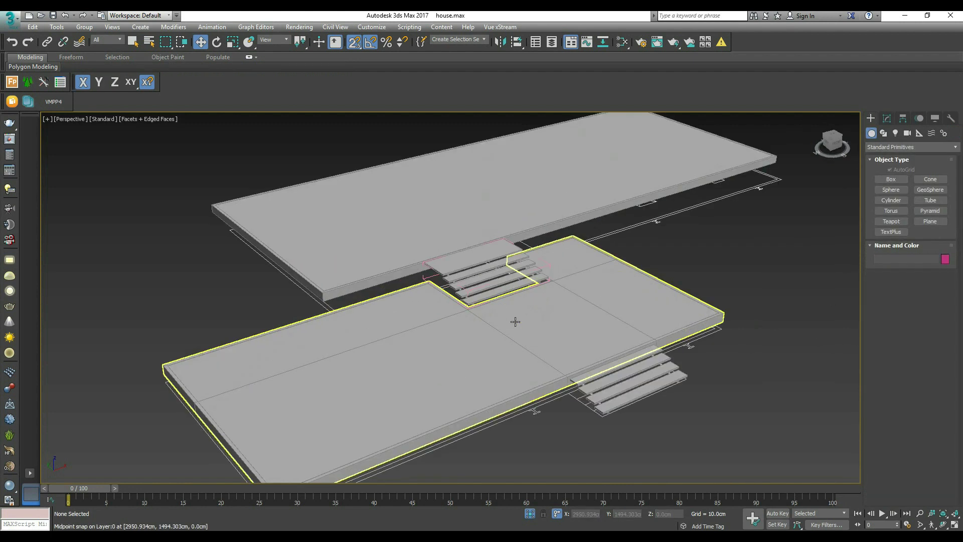
Step: Open the Slate Material Editor at full size, add a VRayMtl material to the view and show its parameters
middle_click_drag(511, 318, 499, 339, "alt")
left_click(556, 353)
key("m")
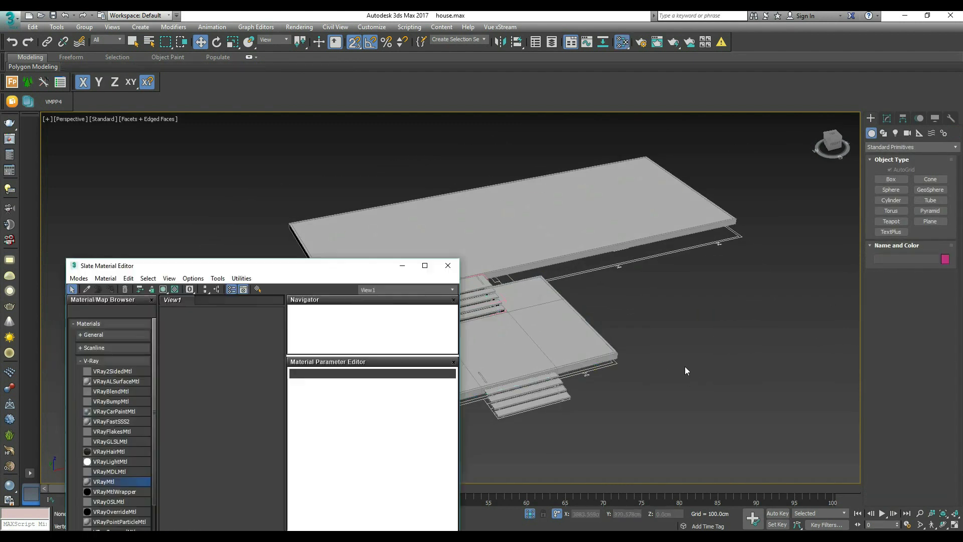
left_click(424, 205)
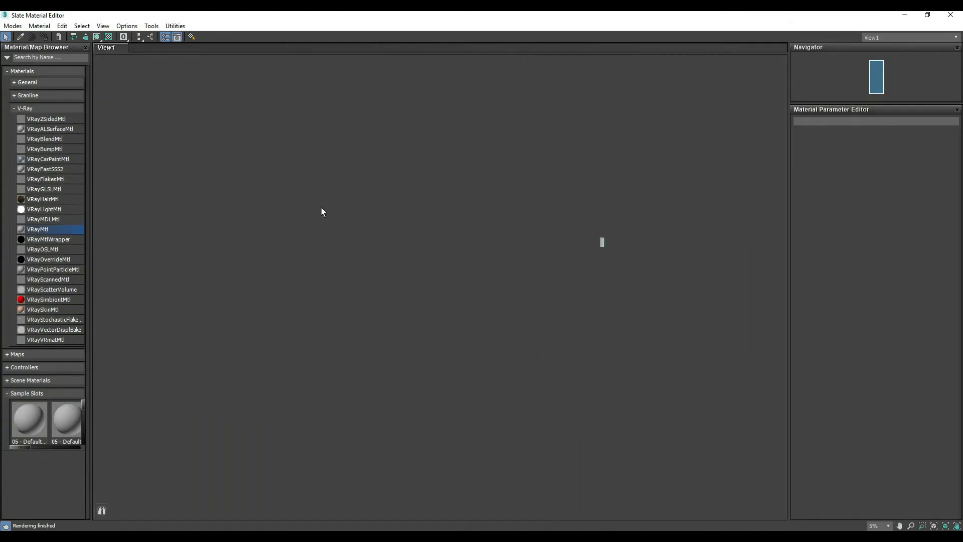
left_click_drag(322, 207, 321, 208)
scroll(321, 207, "up", 10)
middle_click_drag(309, 143, 557, 230)
scroll(560, 220, "up", 5)
double_click(564, 215)
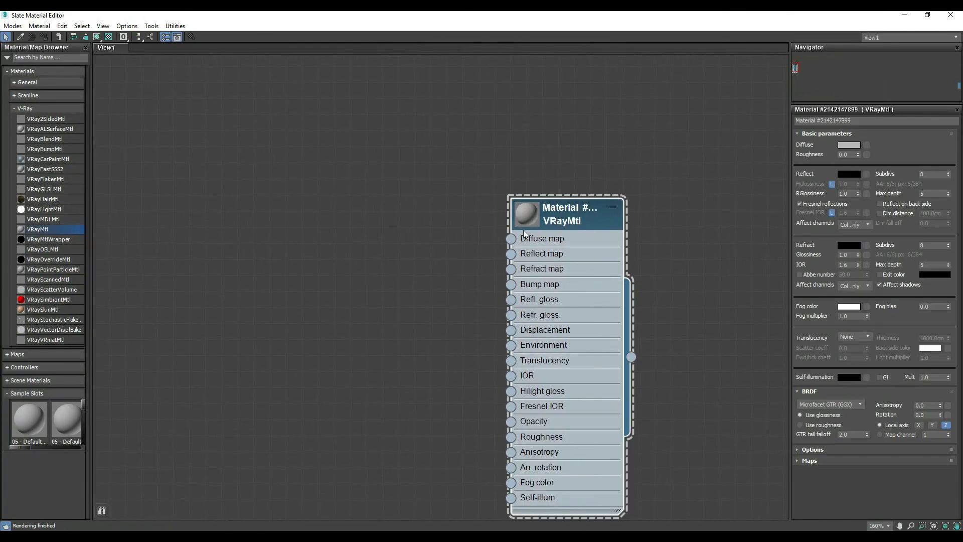
left_click(400, 365)
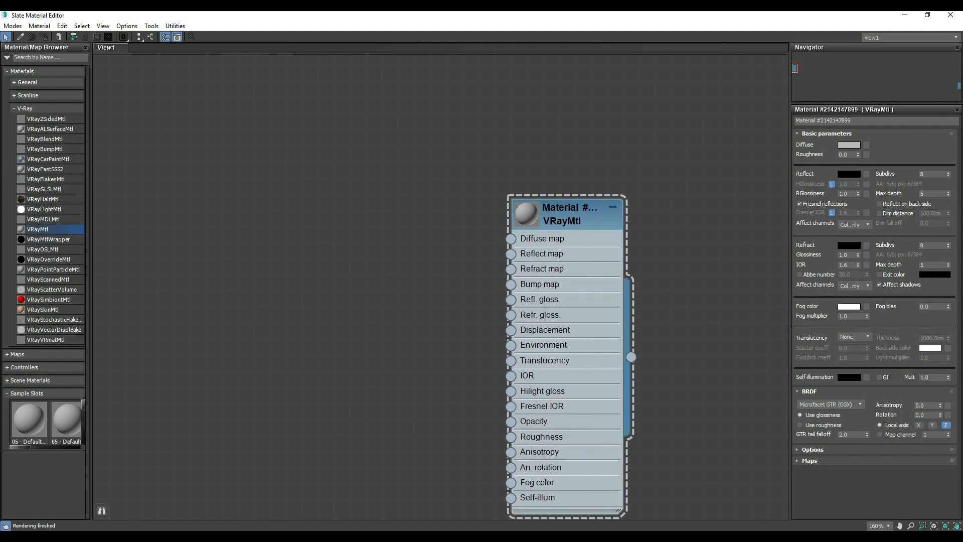
Step: Switch to File Explorer and browse on drive D: to h > team > van der Rohe's Farnsworth House > mtl > floor
mouse_move(193, 530)
left_click(208, 467)
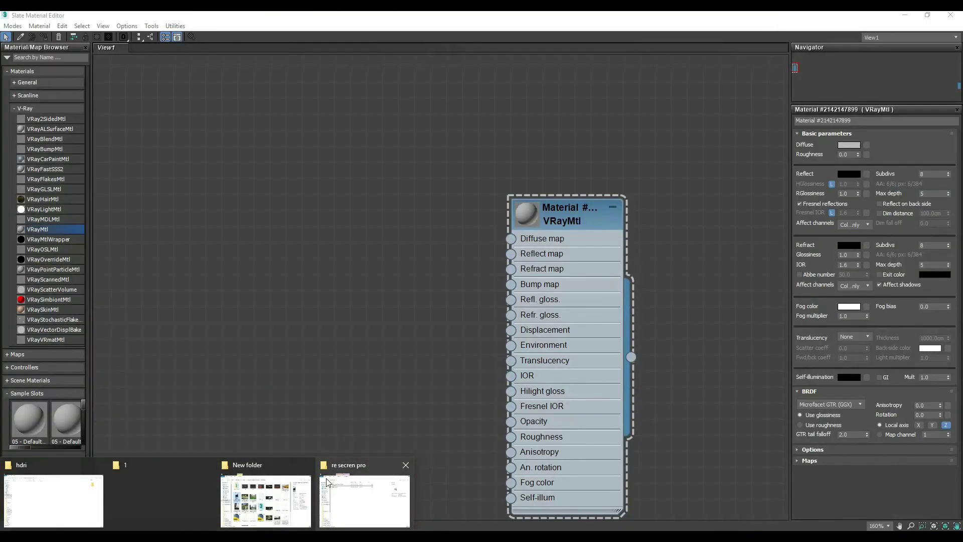
right_click(133, 530)
left_click(133, 525)
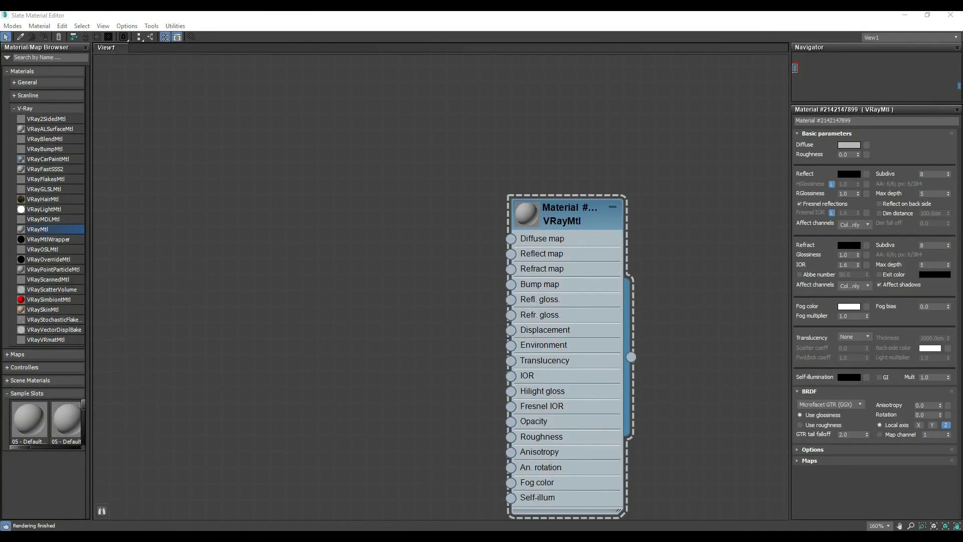
key("super+e")
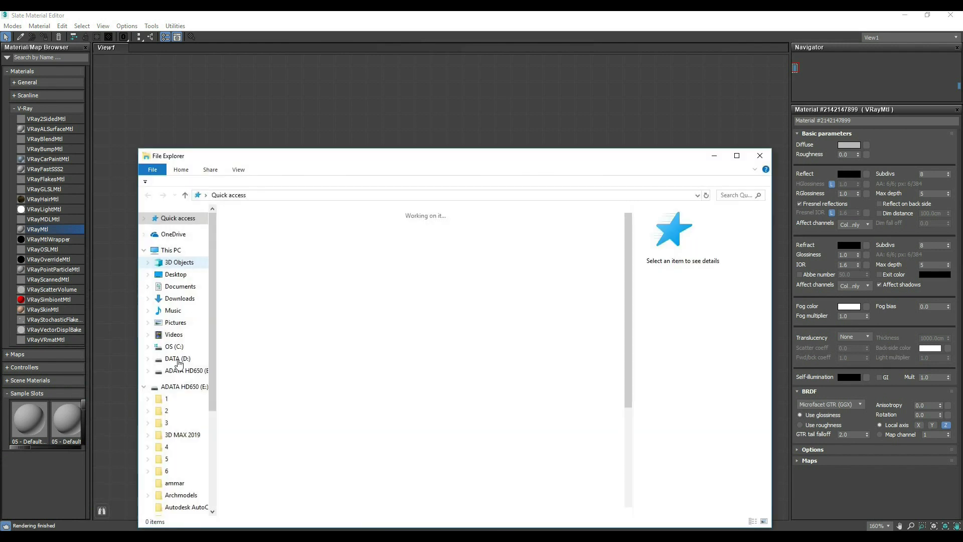
left_click(179, 361)
double_click(318, 292)
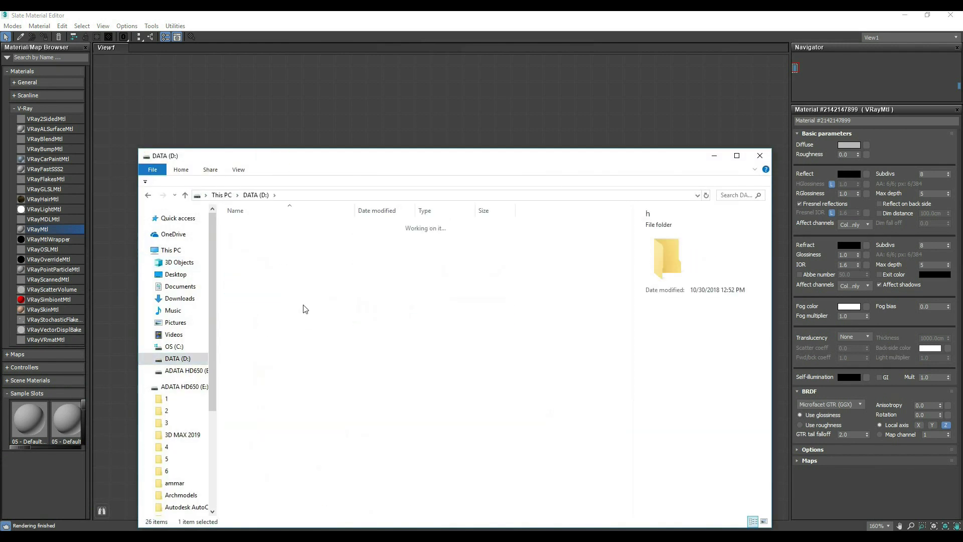
double_click(256, 267)
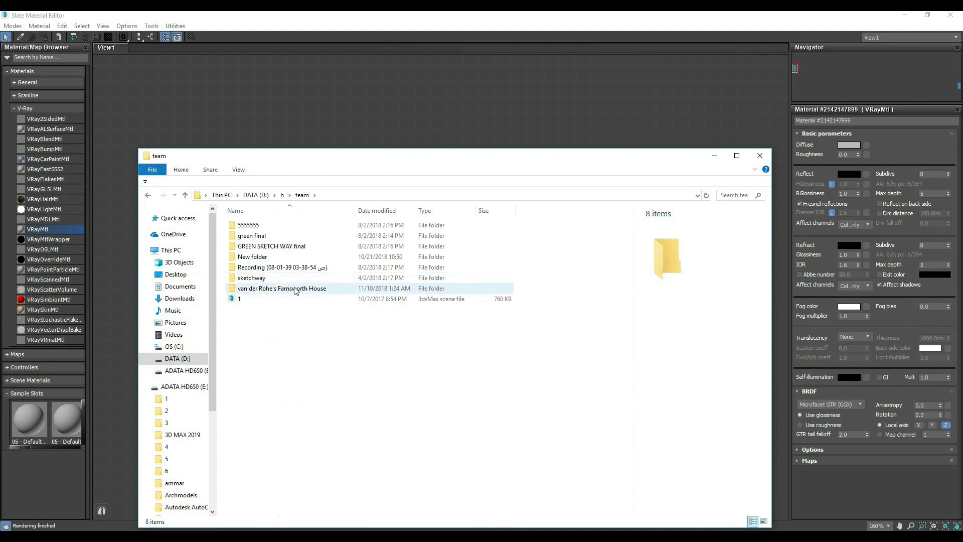
double_click(296, 295)
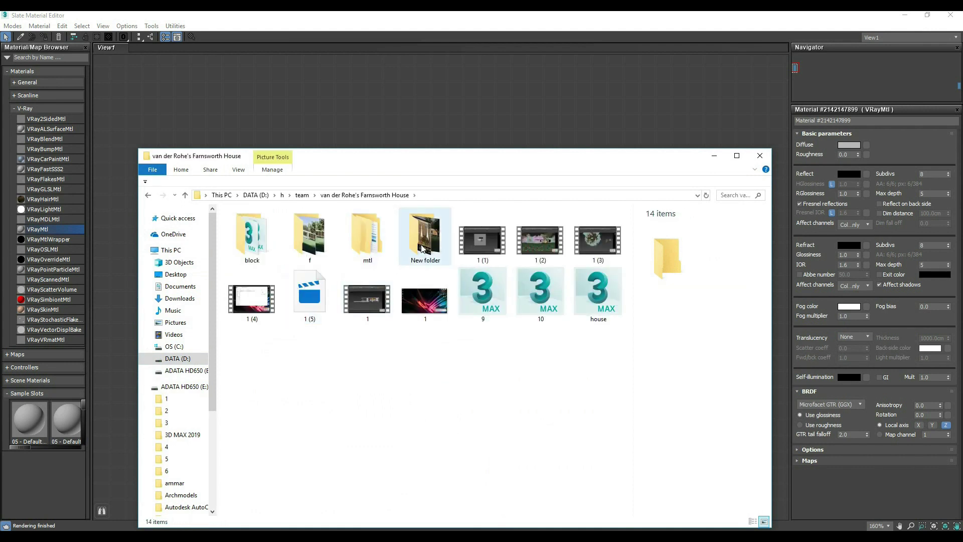
double_click(359, 245)
double_click(261, 241)
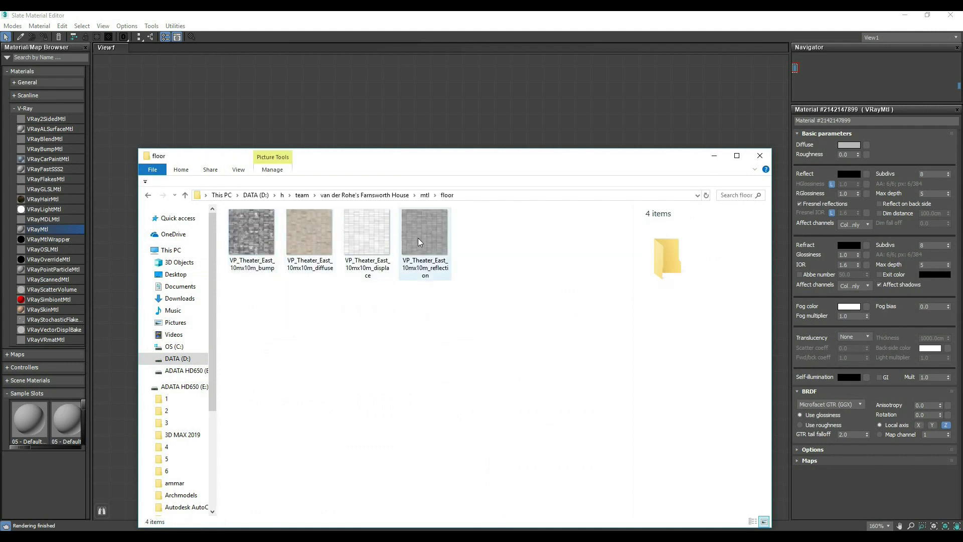
Step: Preview the VP_Theater_East_10mx10m_diffuse image, add it to the material view as a bitmap and connect it to the VRayMtl's Diffuse map
double_click(317, 240)
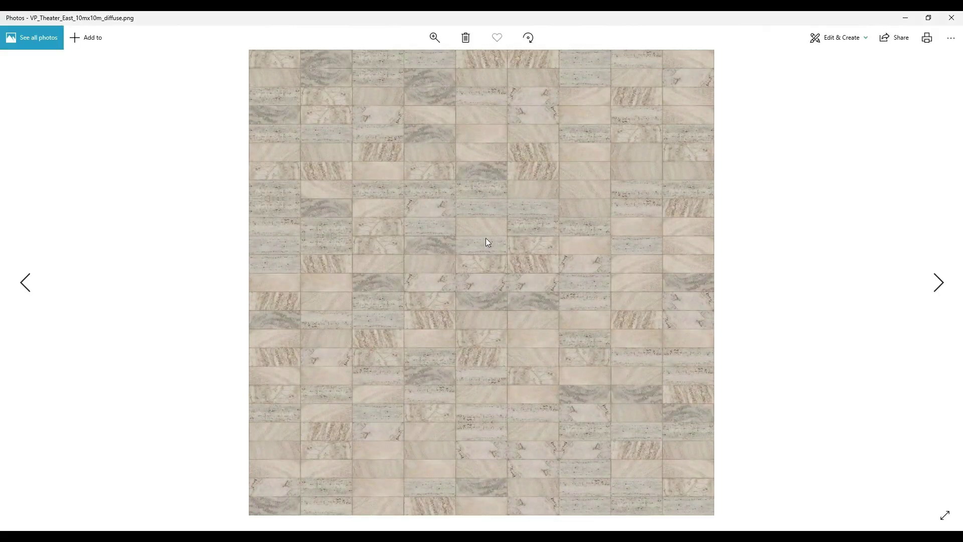
left_click(951, 18)
left_click_drag(329, 223, 287, 249)
left_click(714, 152)
left_click_drag(490, 234, 510, 243)
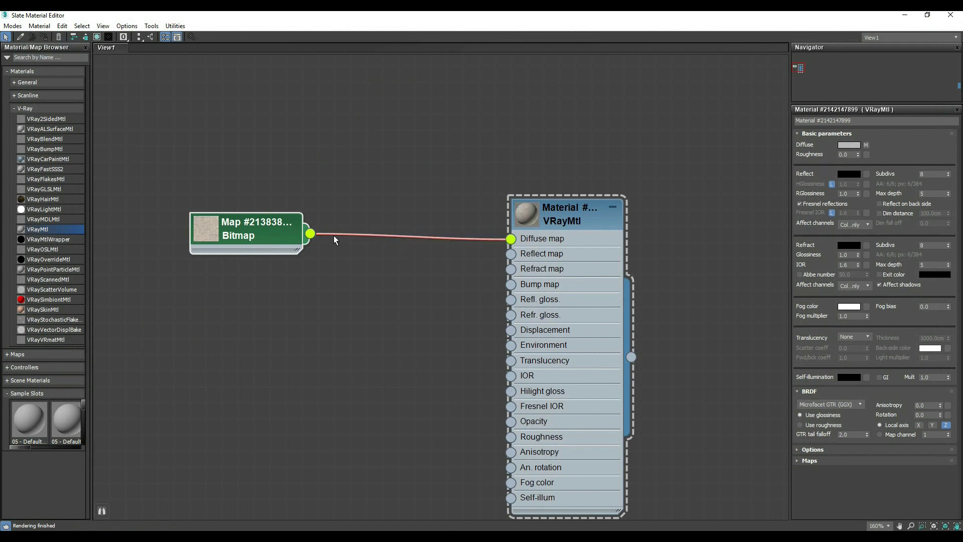
Step: Disconnect the diffuse bitmap from the VRayMtl's Diffuse map and connect it again
middle_click_drag(214, 273, 309, 270)
left_click(489, 233)
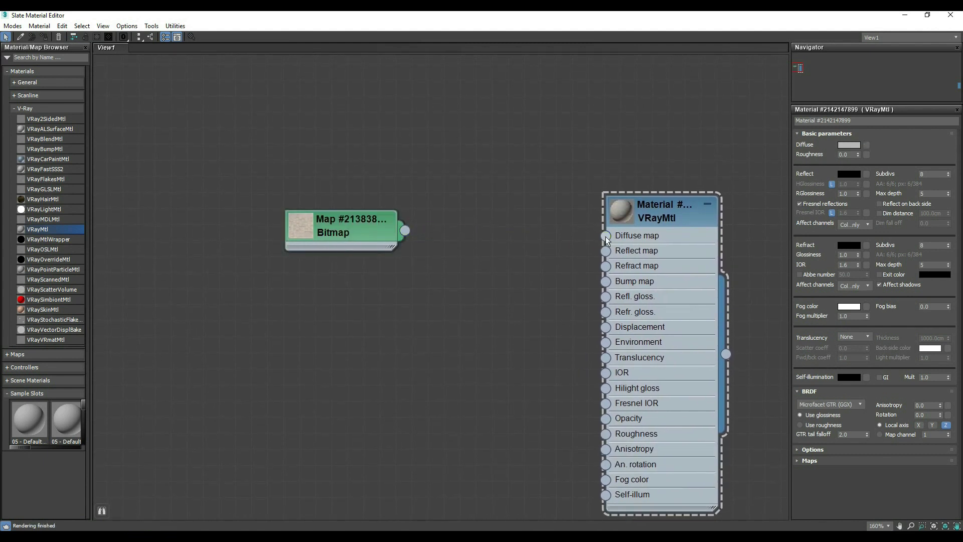
left_click_drag(492, 163, 520, 209)
left_click(509, 260)
left_click_drag(405, 230, 519, 237)
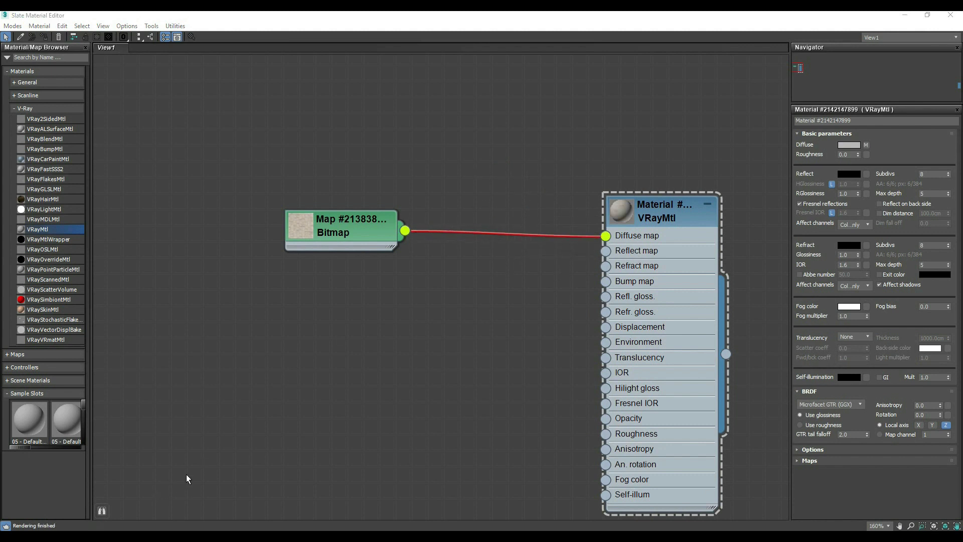
Step: Add the VP_Theater_East_10mx10m reflection and bump images from the floor folder as bitmap nodes and space them around the diffuse bitmap
key("alt+Tab")
left_click(268, 250)
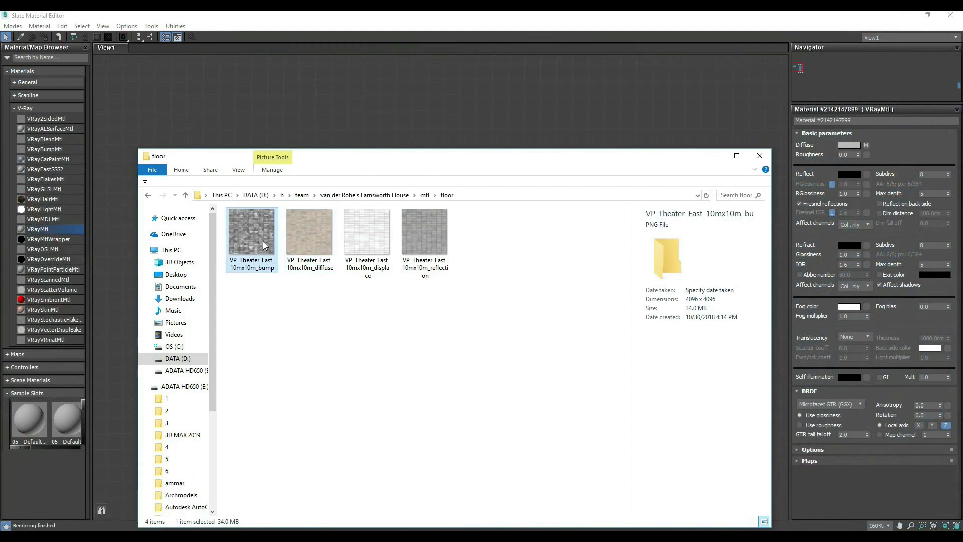
left_click(425, 238)
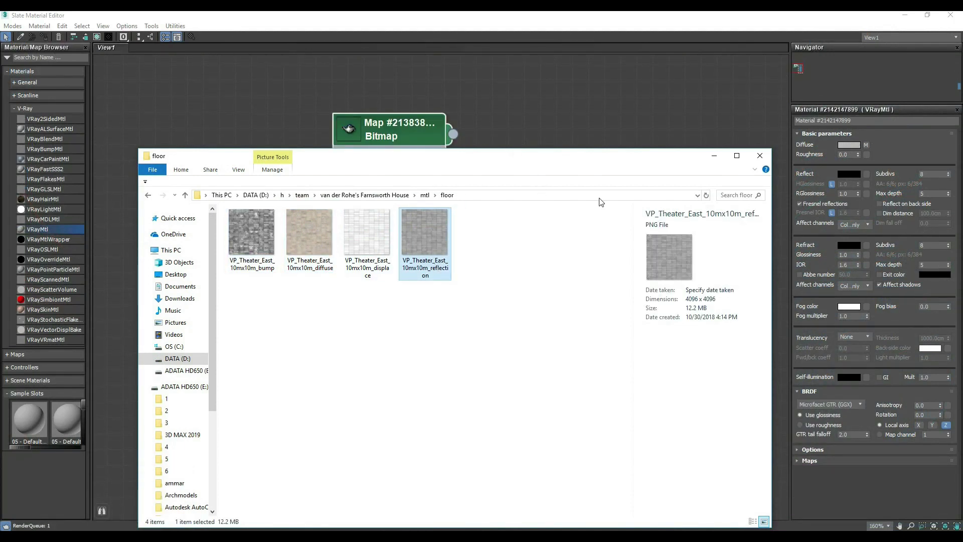
left_click_drag(253, 250, 232, 129)
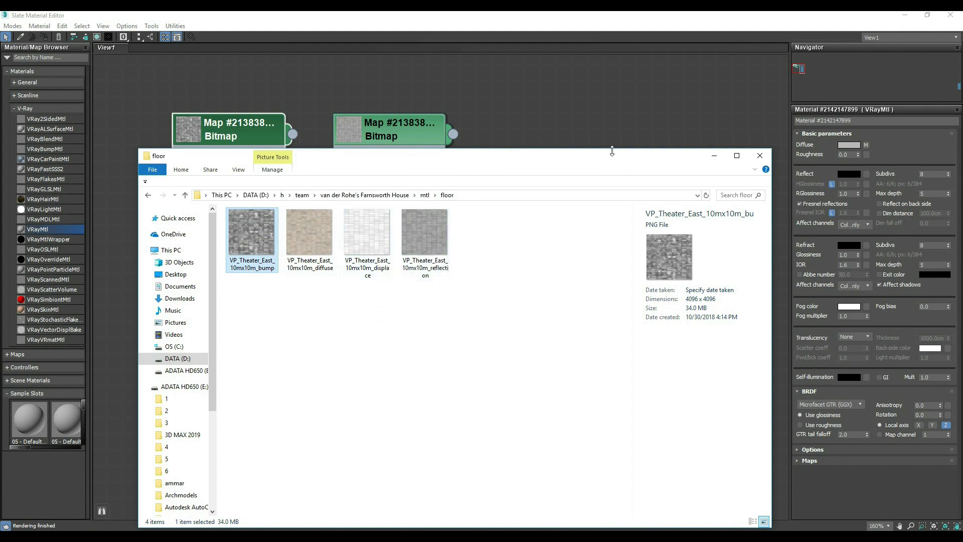
left_click(716, 153)
left_click_drag(396, 133, 332, 373)
left_click_drag(251, 135, 203, 265)
Step: Set the diffuse bitmap's blur to 0.5, check it in an enlarged preview window, and move its enlarged node above the others
left_click(350, 234)
double_click(349, 234)
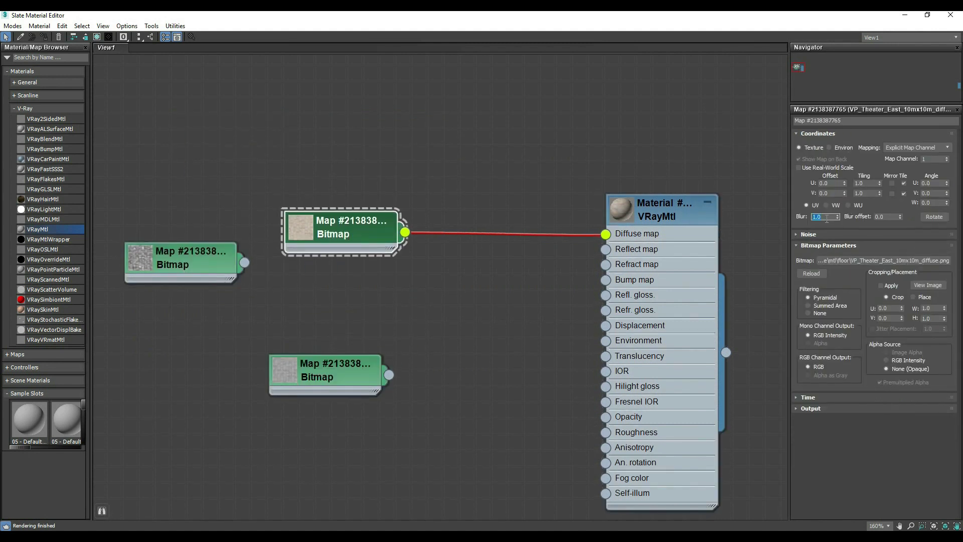
double_click(306, 223)
right_click(324, 262)
left_click(383, 310)
left_click_drag(384, 311, 136, 102)
left_click_drag(175, 236, 417, 476)
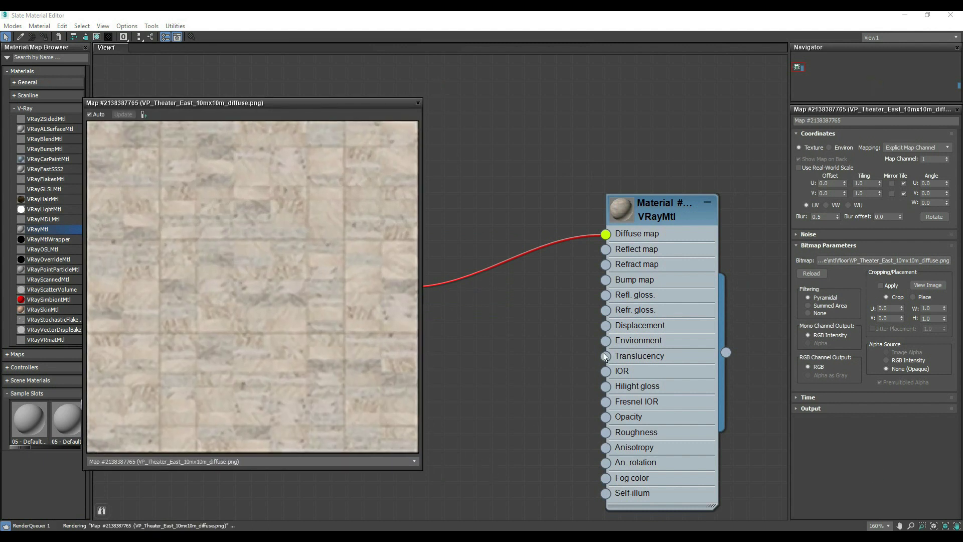
left_click(419, 103)
left_click_drag(345, 226, 328, 114)
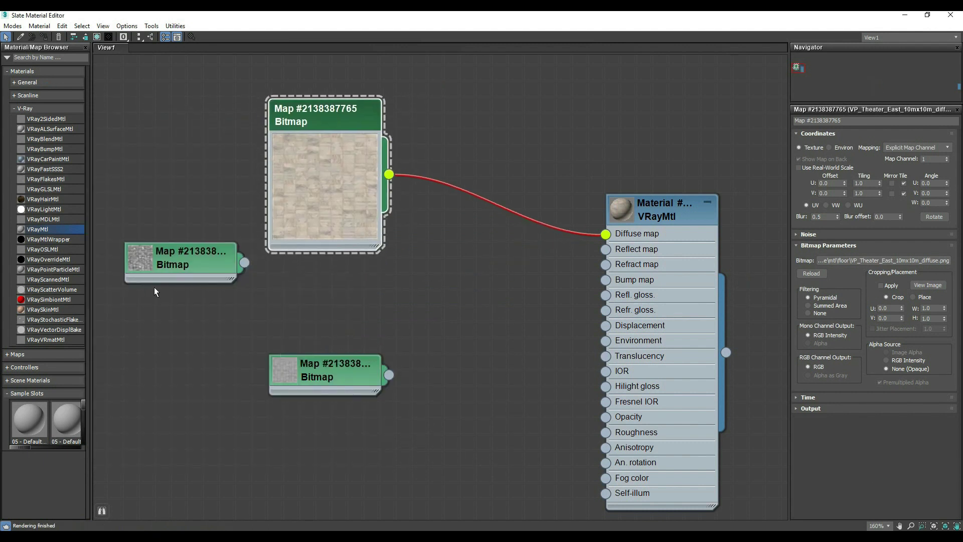
Step: Connect the reflection bitmap to the VRayMtl's Reflect map and the bump bitmap to its Bump map, rearranging both nodes
left_click_drag(197, 258, 228, 291)
double_click(228, 291)
left_click_drag(389, 375, 596, 259)
left_click_drag(231, 299, 318, 444)
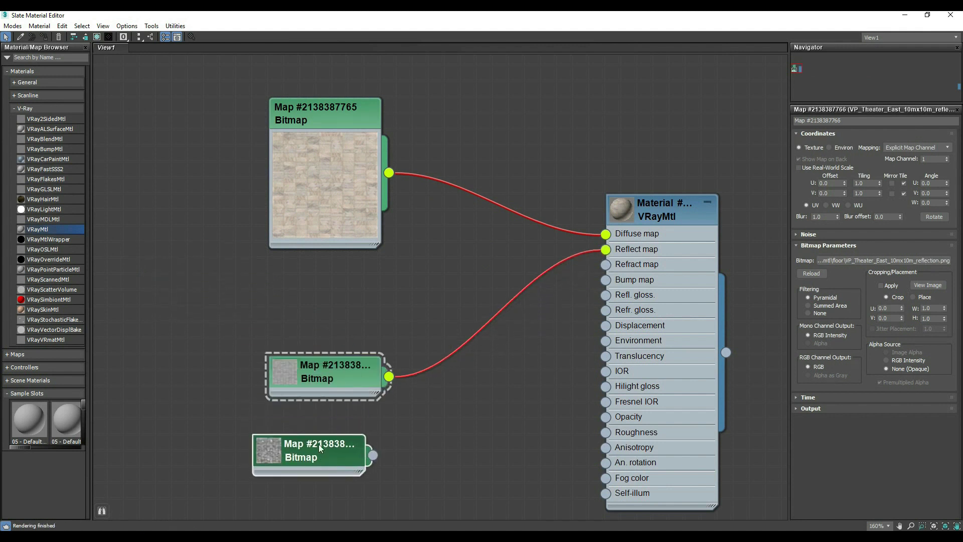
left_click_drag(340, 381, 227, 315)
left_click(321, 449)
left_click_drag(374, 459, 606, 279)
left_click_drag(309, 454, 421, 438)
Step: Add the VP_Theater_East_10mx10m_displace image as a bitmap node and connect it to the VRayMtl's Displacement input
key("alt+Tab")
left_click_drag(376, 245, 276, 373)
left_click_drag(340, 375, 607, 325)
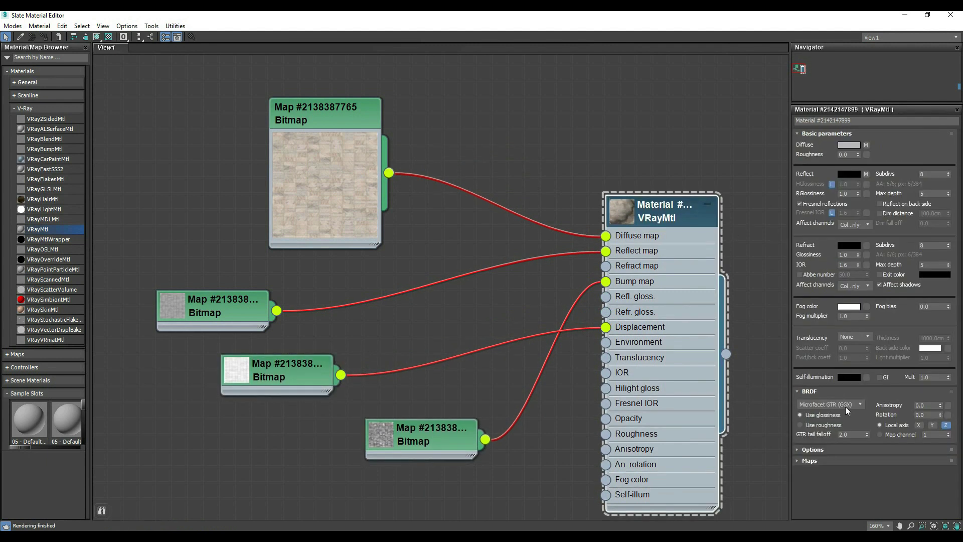
Step: Set the VRayMtl's Displace map amount to 1.0 and enlarge the displacement bitmap's thumbnail
left_click(823, 460)
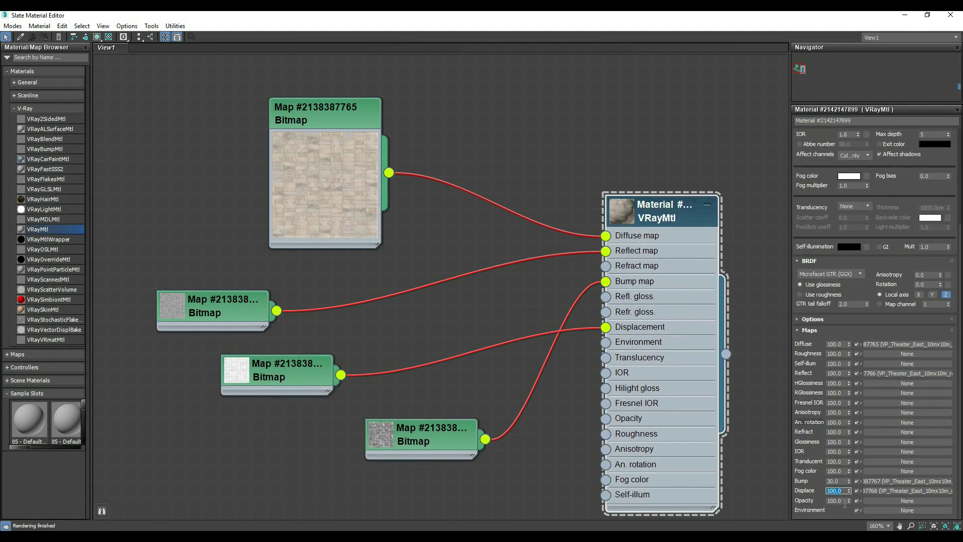
left_click(256, 371)
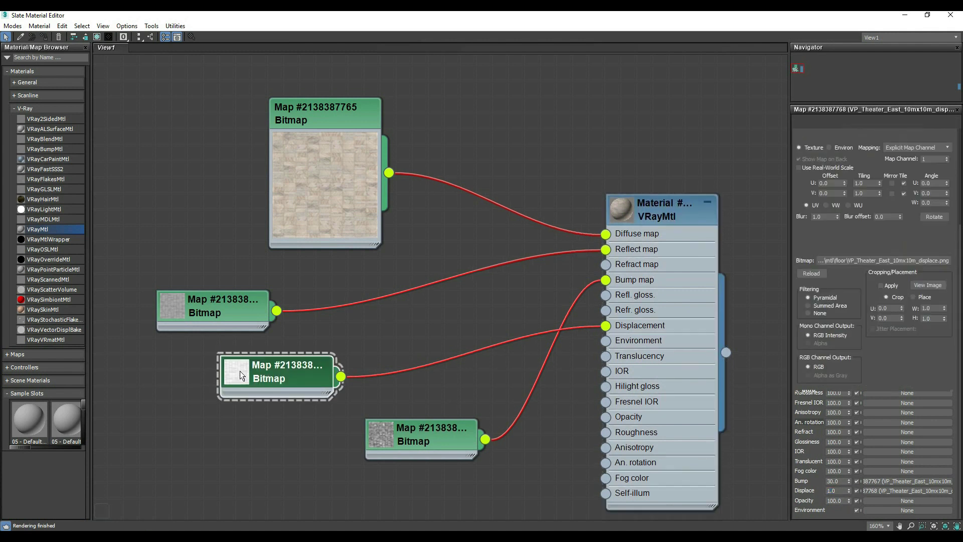
double_click(240, 371)
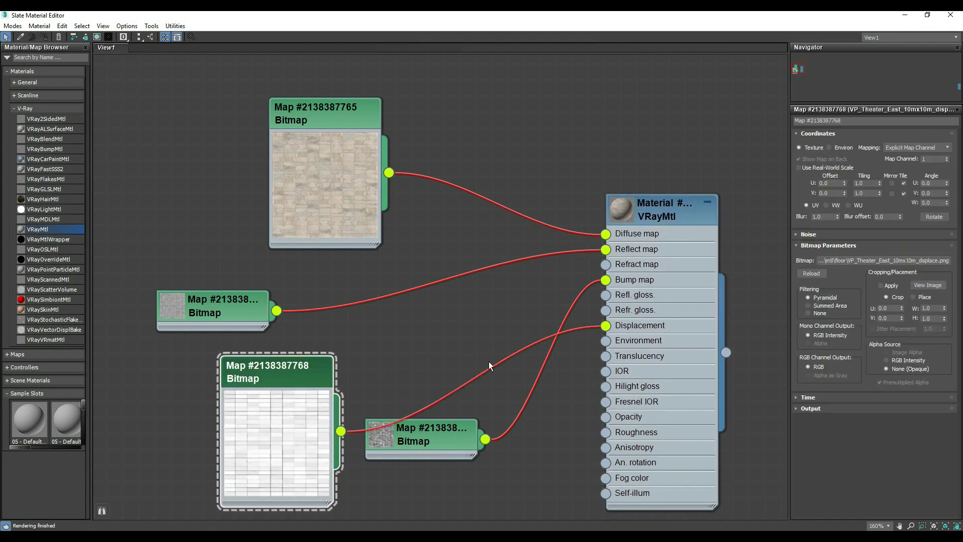
double_click(441, 440)
Step: Set the VRayMtl's reflection glossiness to 0.75 and its BRDF type to Ward, and open the material's preview window
double_click(675, 217)
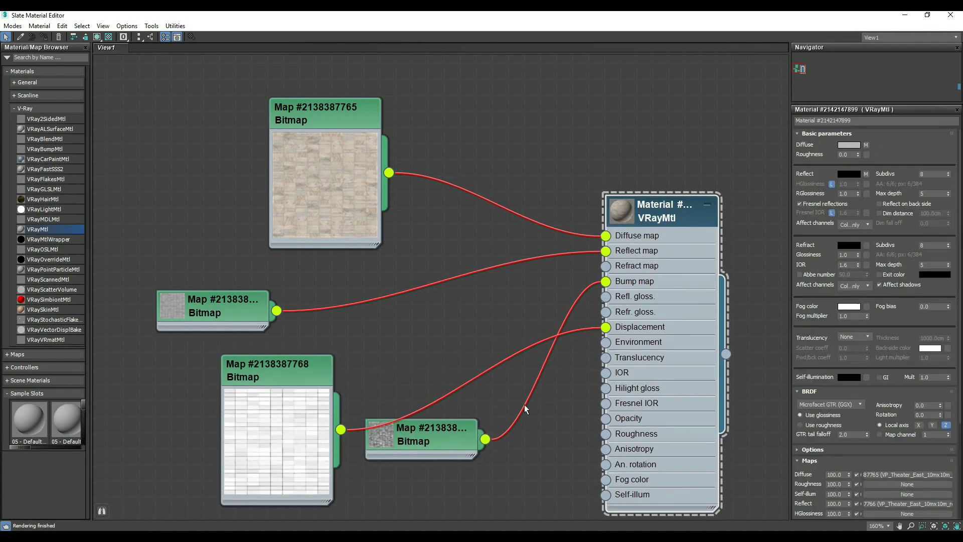
double_click(209, 314)
double_click(661, 215)
left_click(849, 404)
right_click(654, 219)
left_click(672, 264)
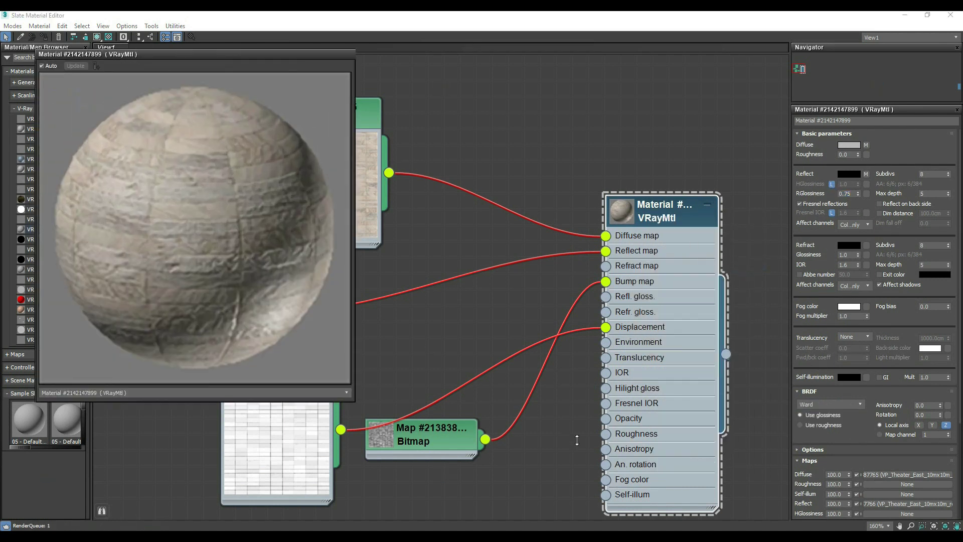
Step: Move the bump bitmap node below the displacement bitmap and set the VRayMtl's Bump map amount to 15
middle_click_drag(486, 494, 622, 413)
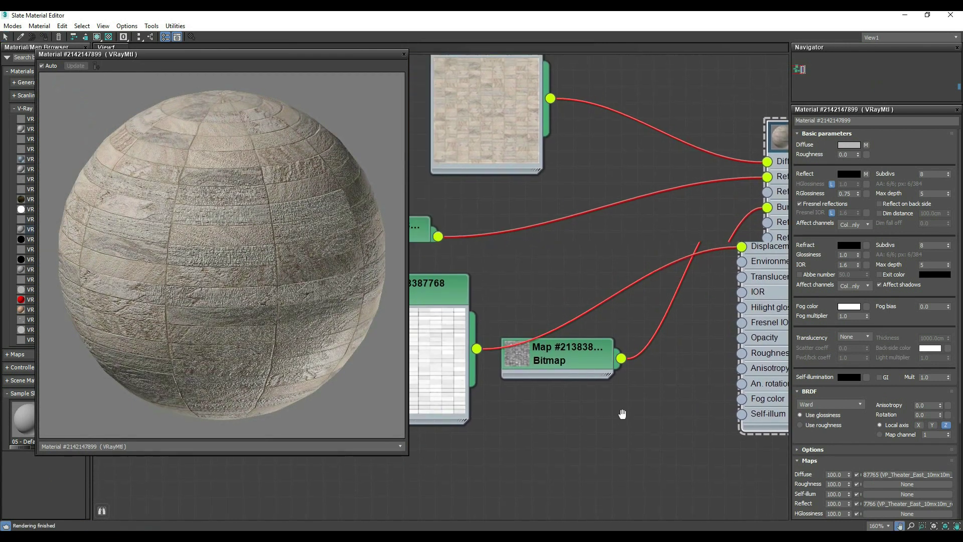
scroll(595, 272, "down", 3)
left_click_drag(592, 386, 588, 471)
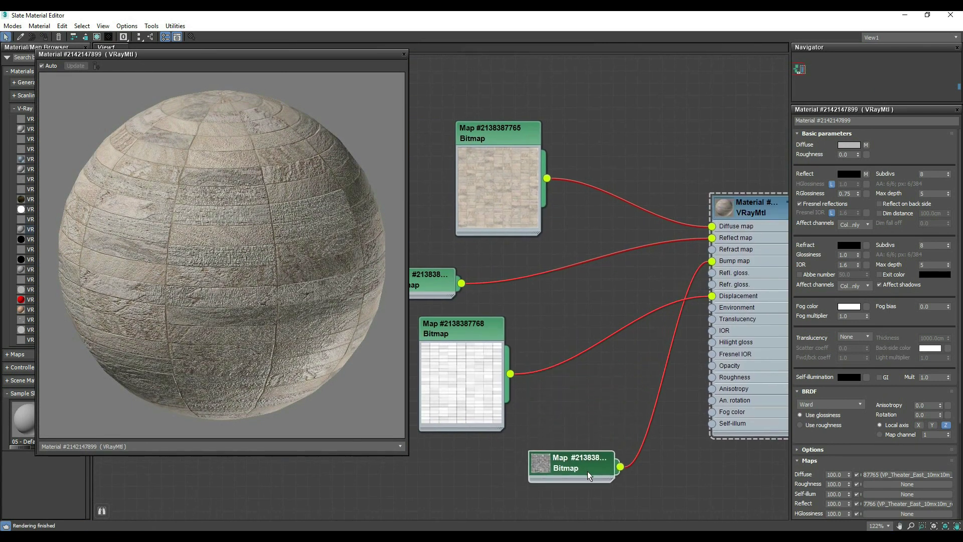
left_click(731, 232)
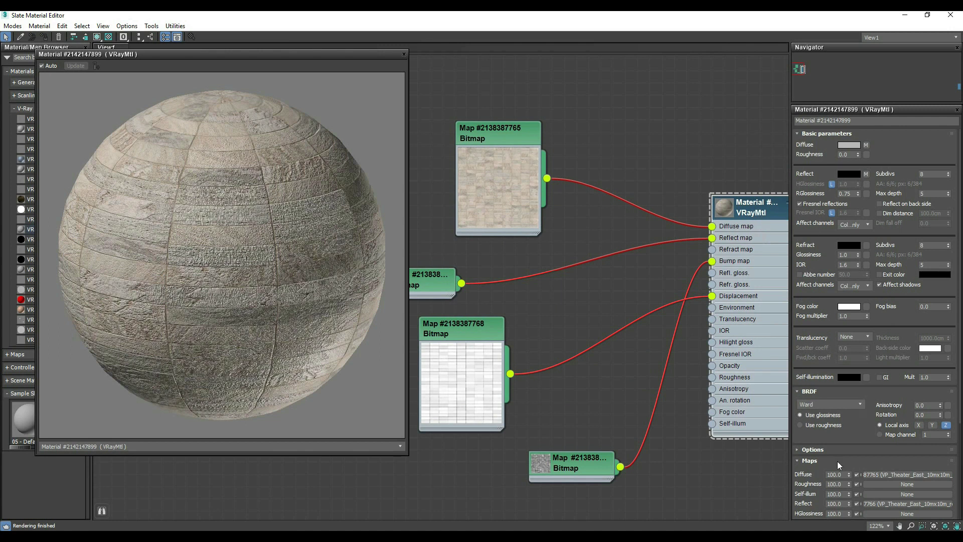
left_click_drag(839, 465, 863, 128)
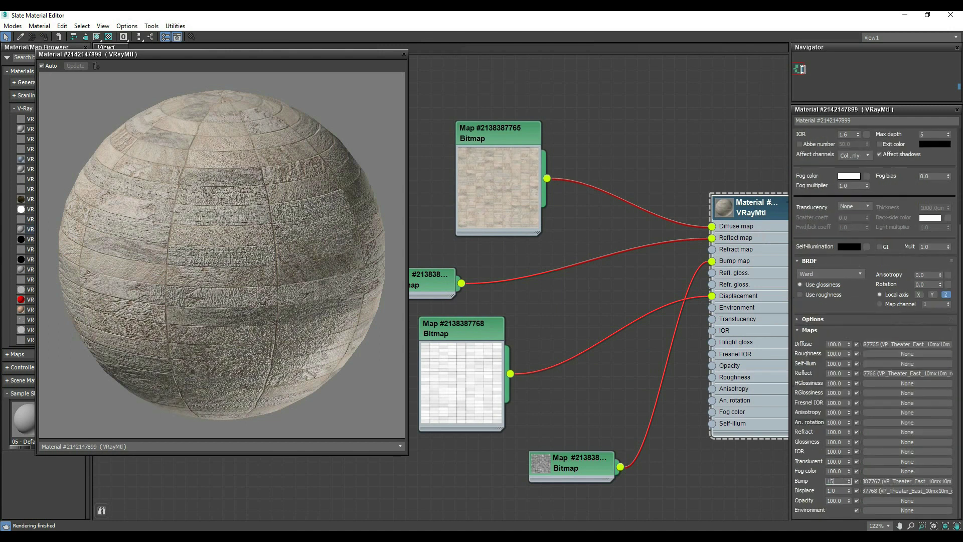
middle_click_drag(619, 326, 694, 206)
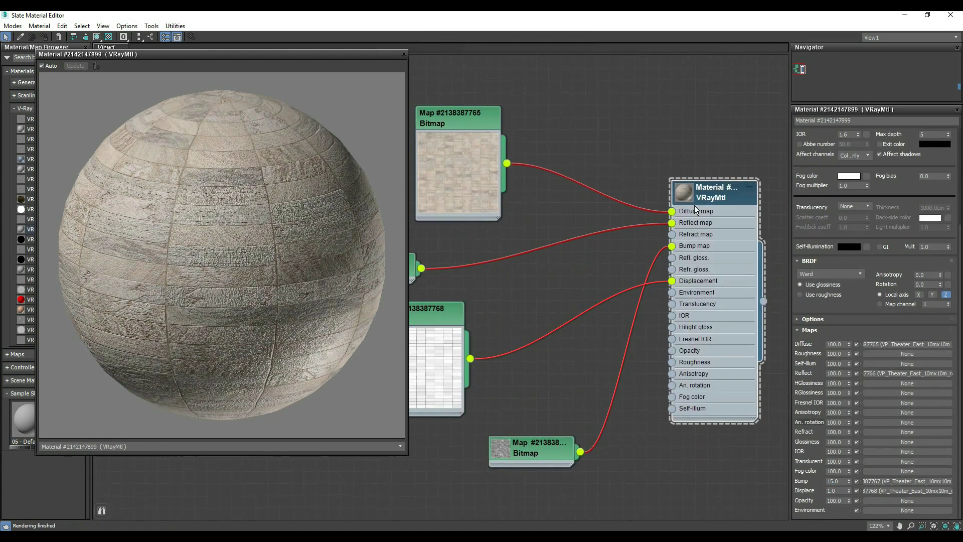
Step: Set the VRayMtl's reflection glossiness to 0.8 and reflection subdivs to 64, and close the material preview window
left_click_drag(843, 182, 832, 321)
left_click(852, 195)
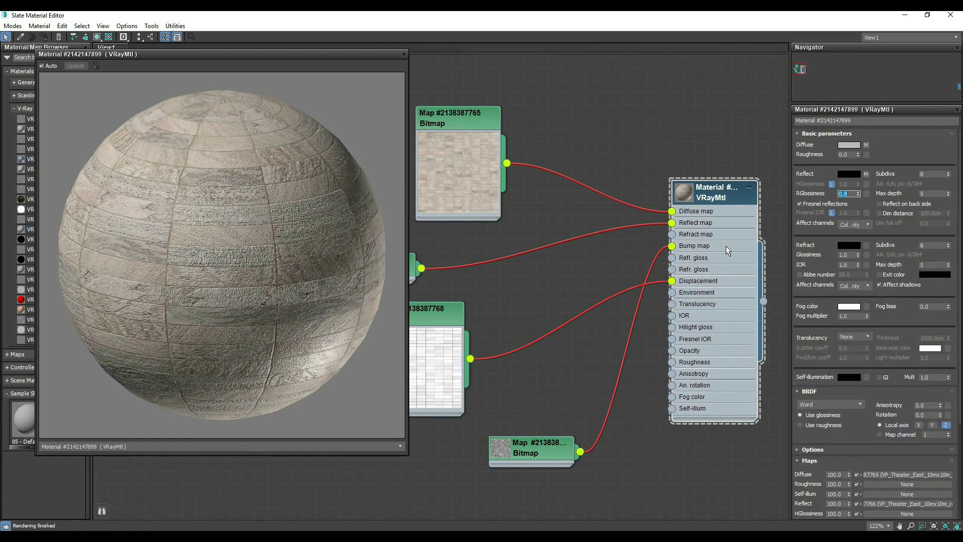
scroll(646, 357, "down", 2)
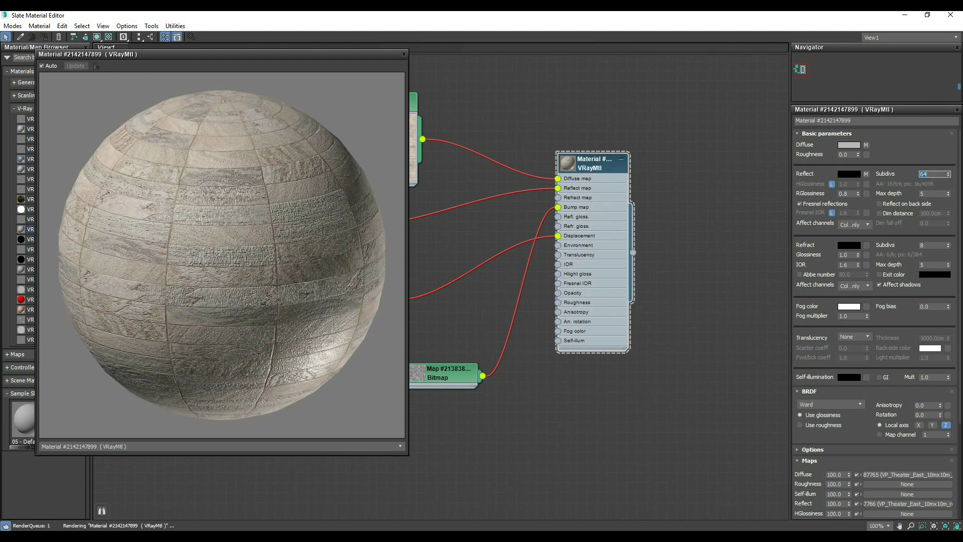
middle_click_drag(651, 352, 681, 358)
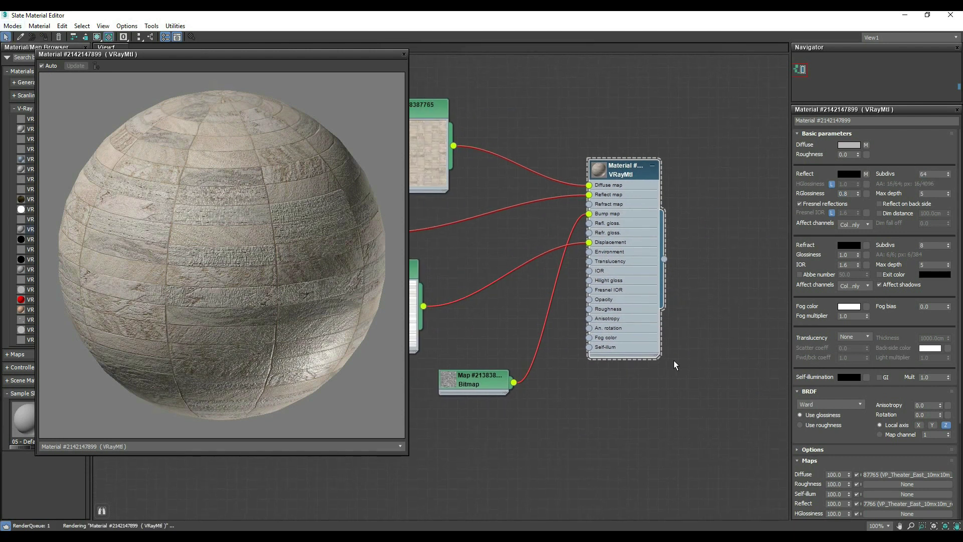
left_click(405, 55)
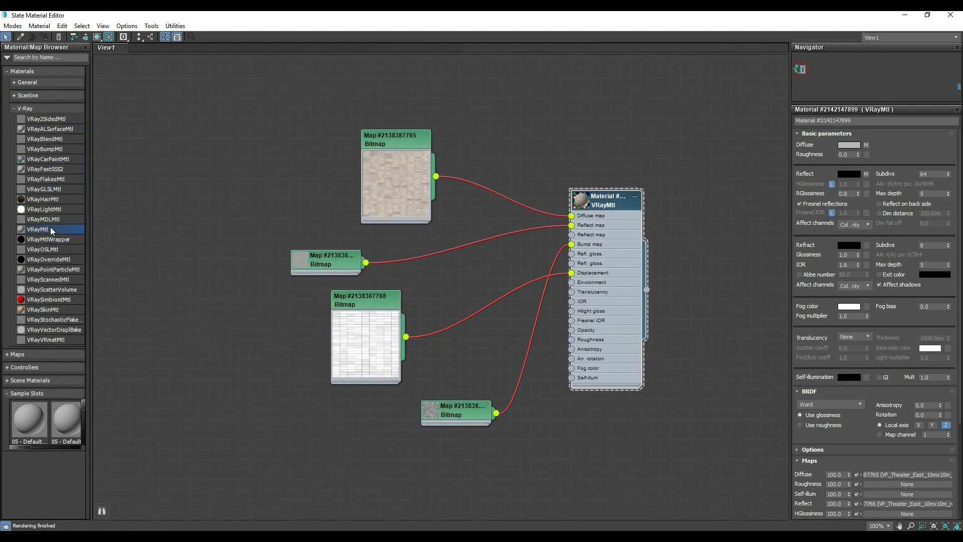
Step: Expand the General materials and V-Ray maps groups in the Material/Map Browser and collapse the V-Ray materials group
middle_click_drag(311, 227, 419, 238)
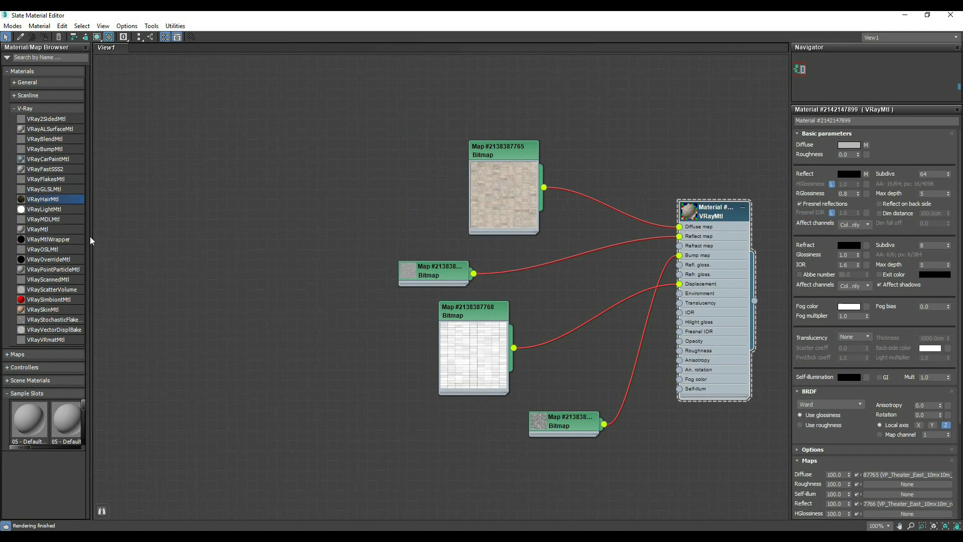
left_click(35, 82)
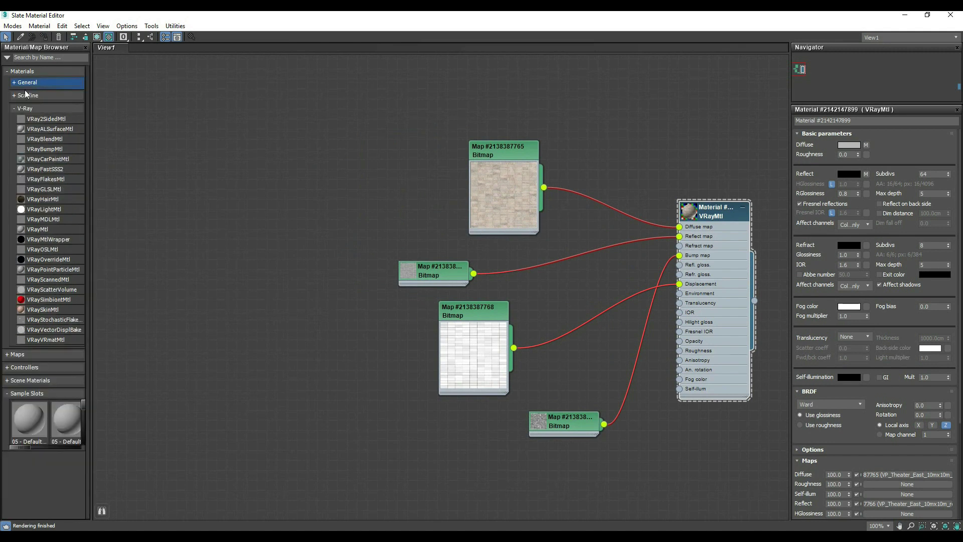
left_click(38, 82)
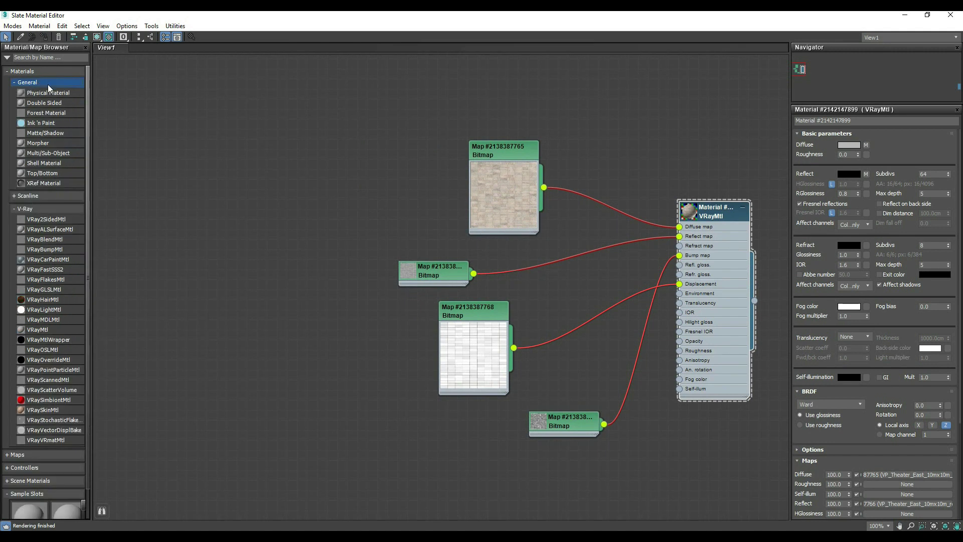
left_click(41, 208)
left_click(31, 224)
left_click(31, 223)
left_click(22, 210)
left_click(22, 209)
left_click(23, 223)
left_click(32, 236)
left_click(32, 248)
left_click(25, 274)
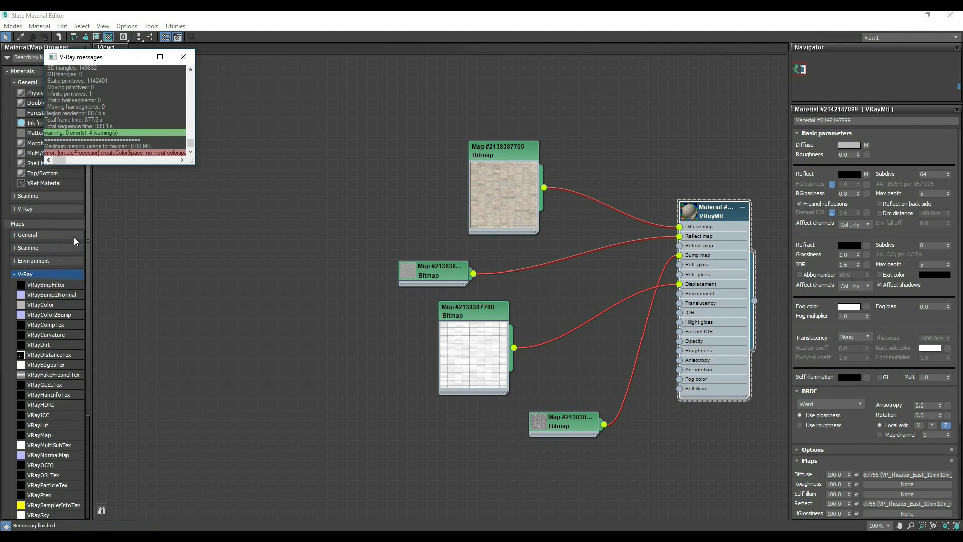
Step: Close the V-Ray messages window and bring the Slate Material Editor back up
mouse_move(383, 530)
left_click(371, 486)
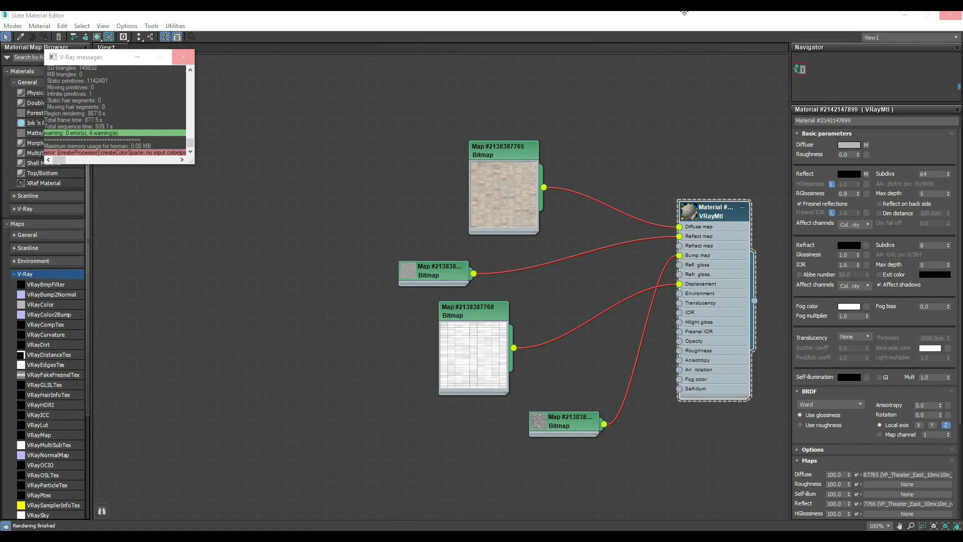
left_click(905, 15)
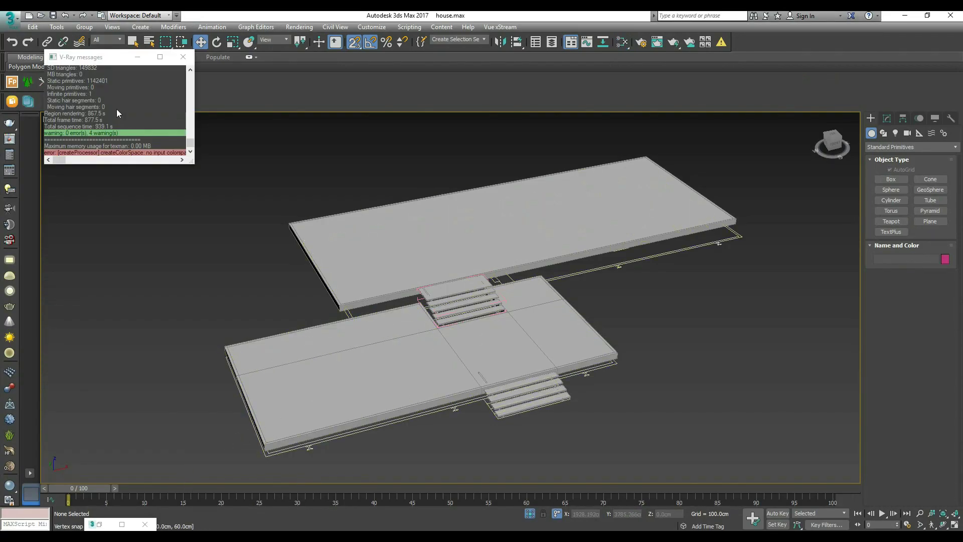
left_click(182, 56)
mouse_move(376, 527)
left_click(374, 494)
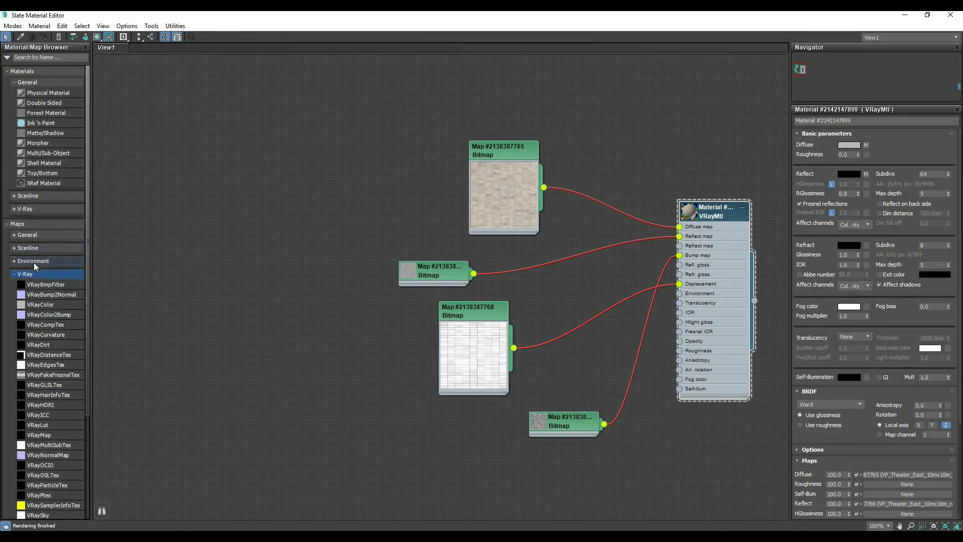
Step: Add a Multi/Sub-Object material beside the VRayMtl and connect the VRayMtl to its slot 2
left_click(32, 236)
left_click(32, 238)
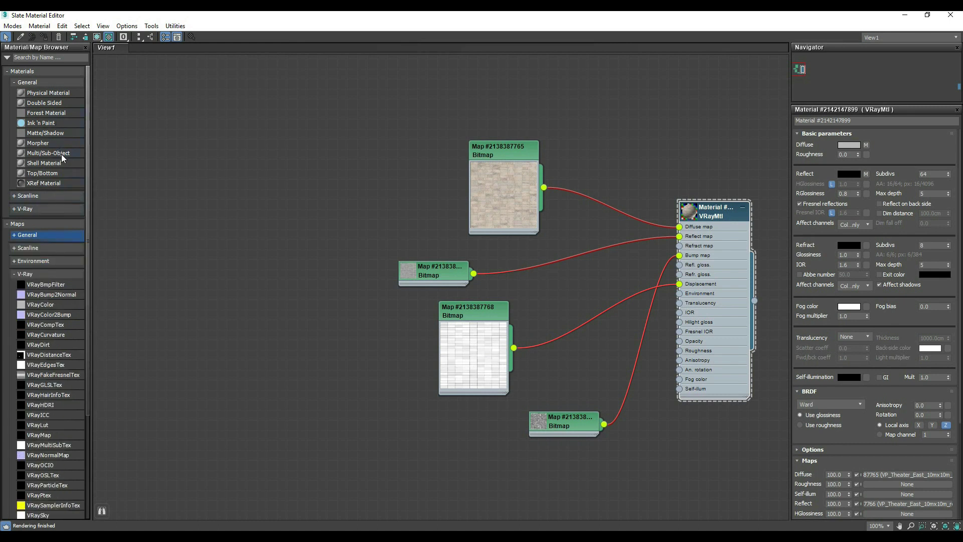
left_click_drag(322, 171, 609, 132)
middle_click_drag(628, 182, 211, 170)
scroll(210, 166, "down", 1)
left_click_drag(208, 135, 493, 146)
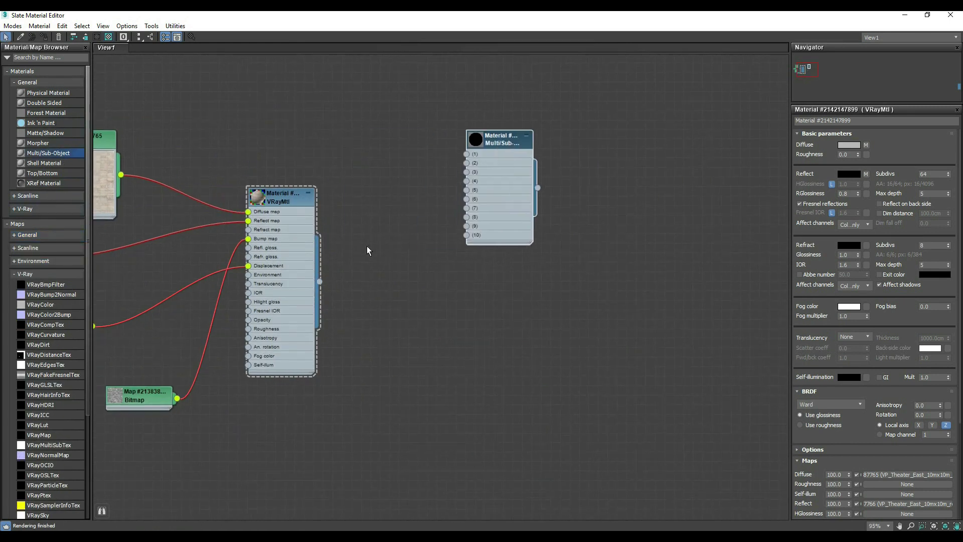
left_click(287, 201)
left_click_drag(320, 281, 466, 163)
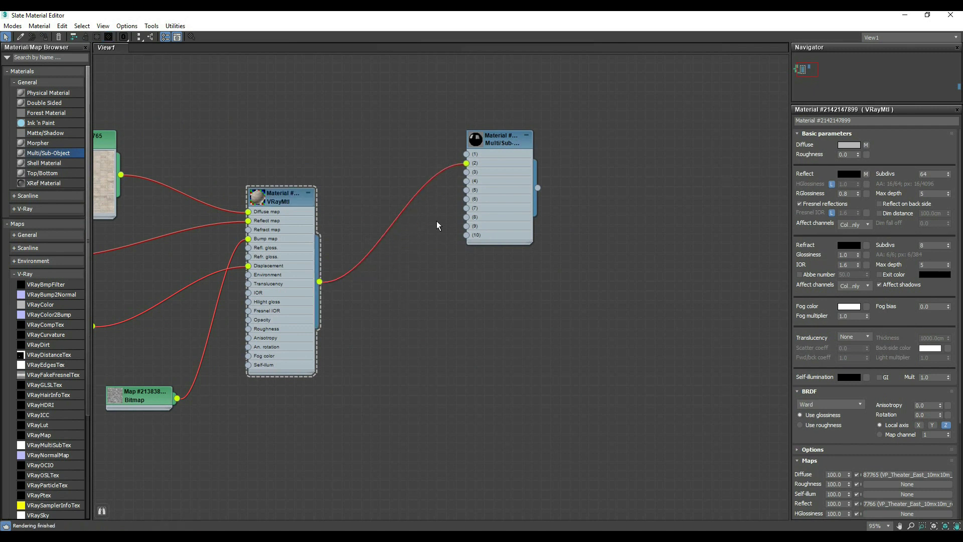
Step: Assign the Multi/Sub-Object material to both floor slabs
left_click(905, 14)
left_click(477, 347)
key("m")
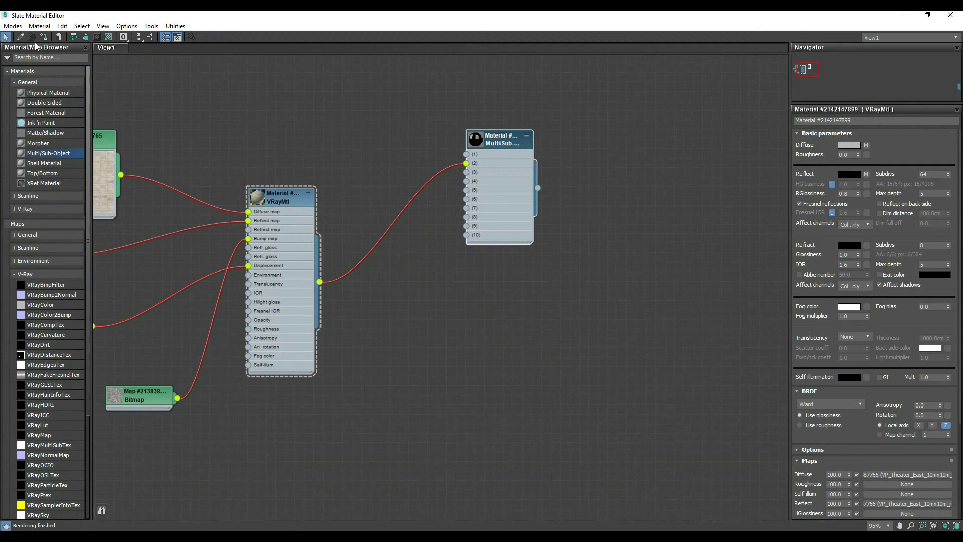
left_click(905, 14)
left_click(497, 328)
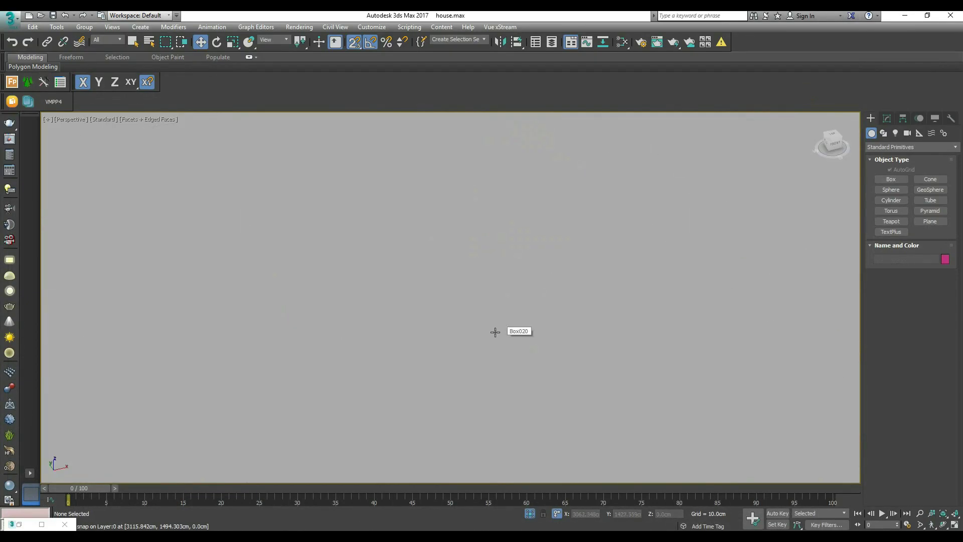
key("m")
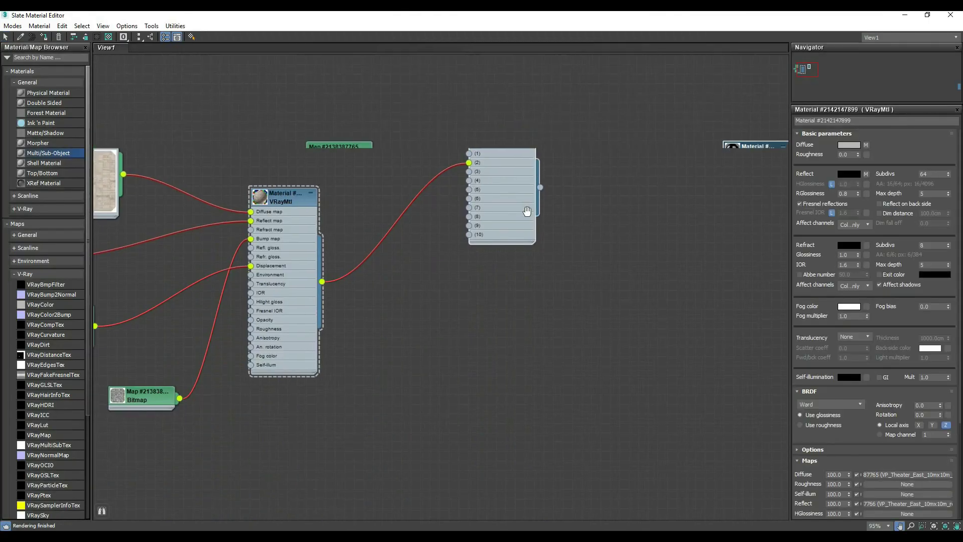
Step: Show the VRayMtl's diffuse bitmap as shaded texture on the slabs in the viewport
middle_click_drag(526, 212, 788, 219)
double_click(324, 148)
left_click(98, 36)
left_click(160, 49)
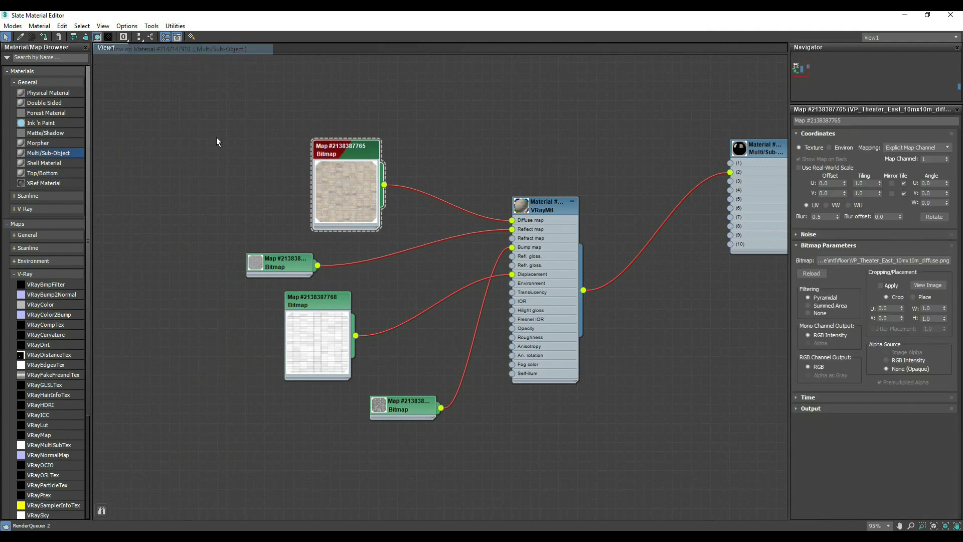
left_click(904, 15)
scroll(470, 247, "down", 5)
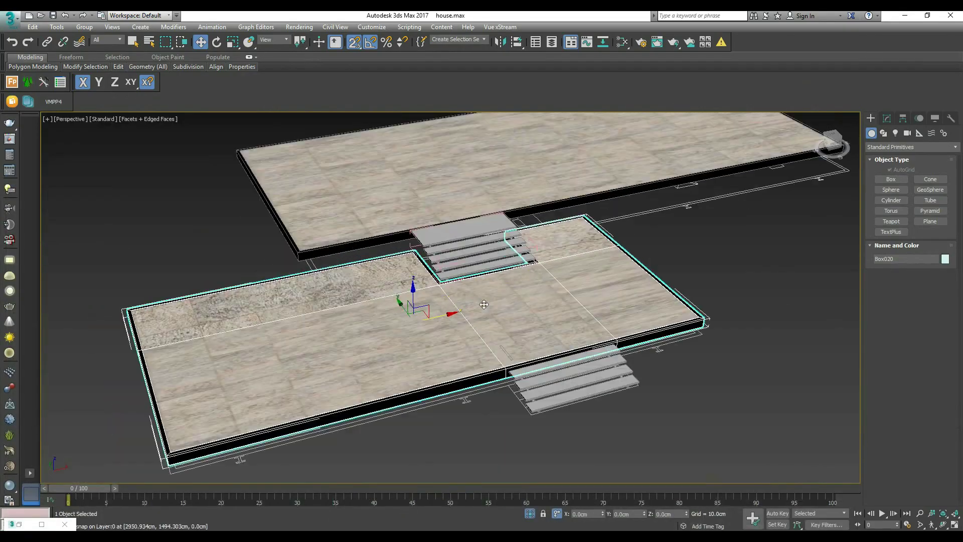
Step: Switch to the top view and add a UVW Map modifier to the smaller floor slab with the stair cutout
scroll(469, 247, "up", 2)
scroll(469, 247, "up", 2)
key("t")
key("z")
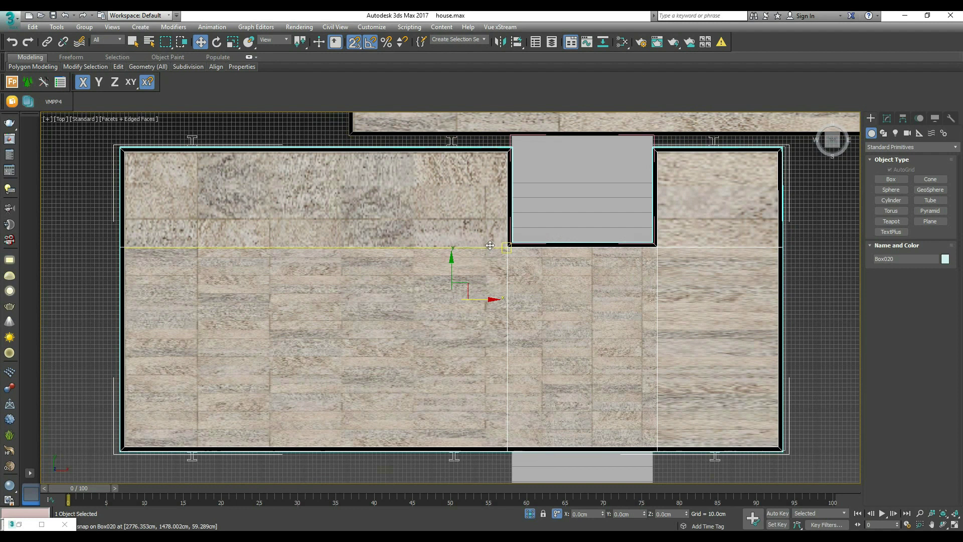
scroll(494, 279, "down", 3)
left_click(689, 300)
left_click(573, 310)
left_click(887, 118)
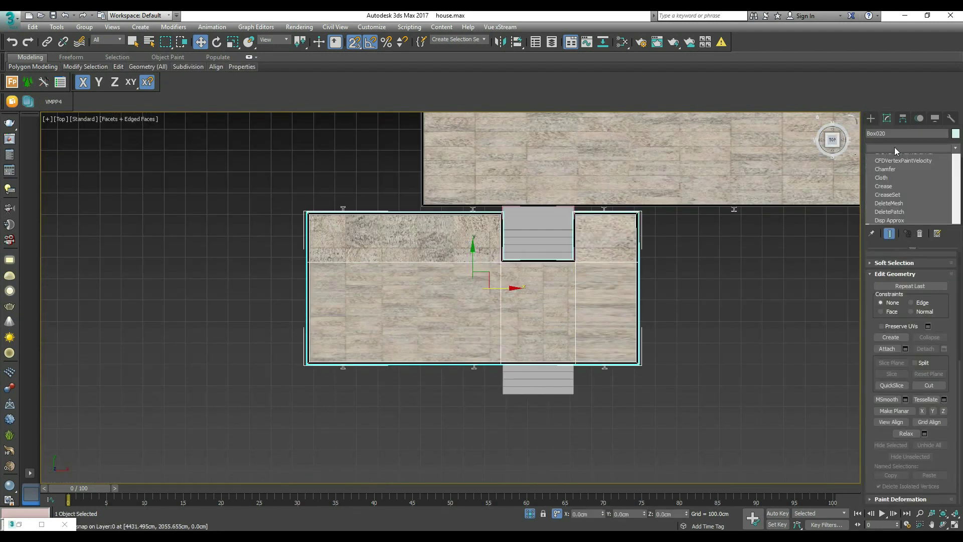
left_click(913, 148)
key("u")
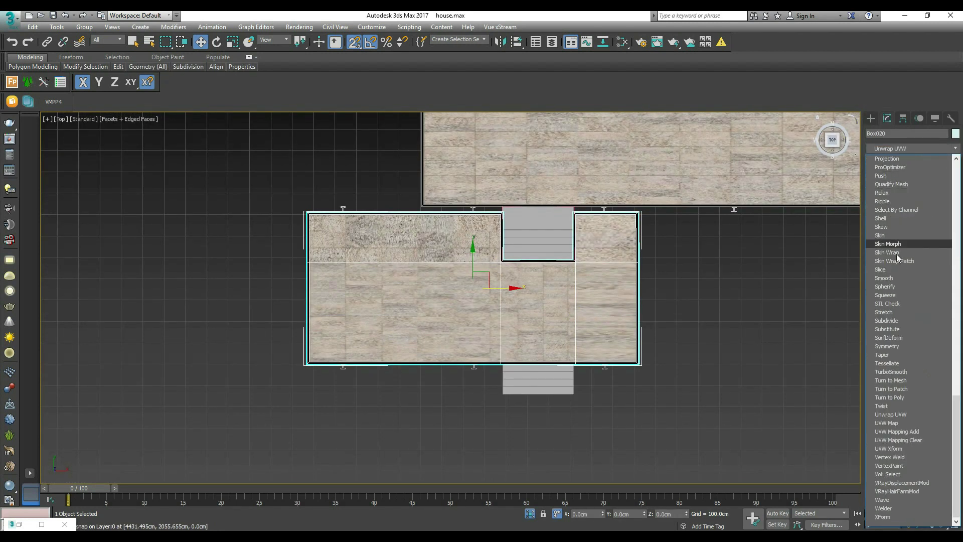
left_click(887, 422)
scroll(613, 278, "up", 2)
scroll(613, 277, "down", 4)
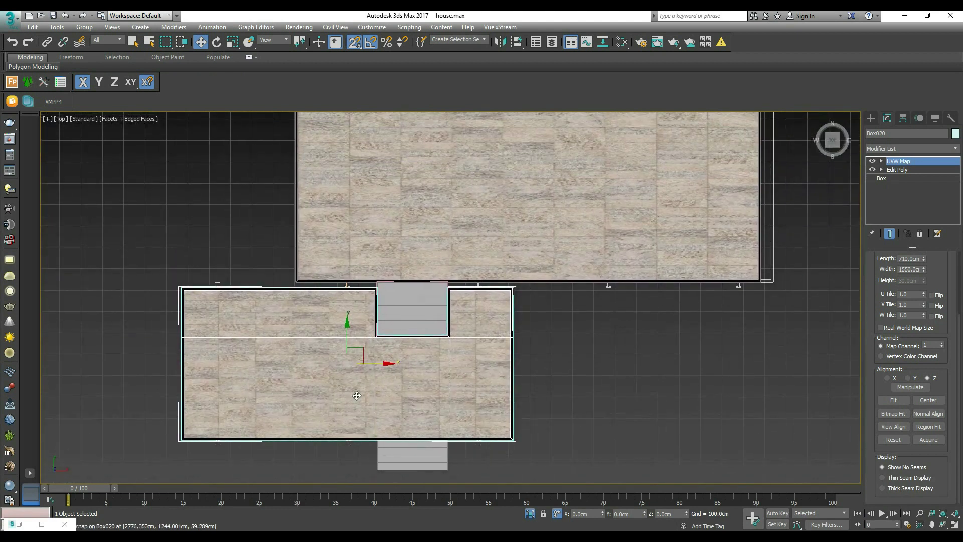
Step: Rotate the gizmo of the smaller slab's UVW Map by 90 degrees
left_click(881, 161)
left_click(899, 170)
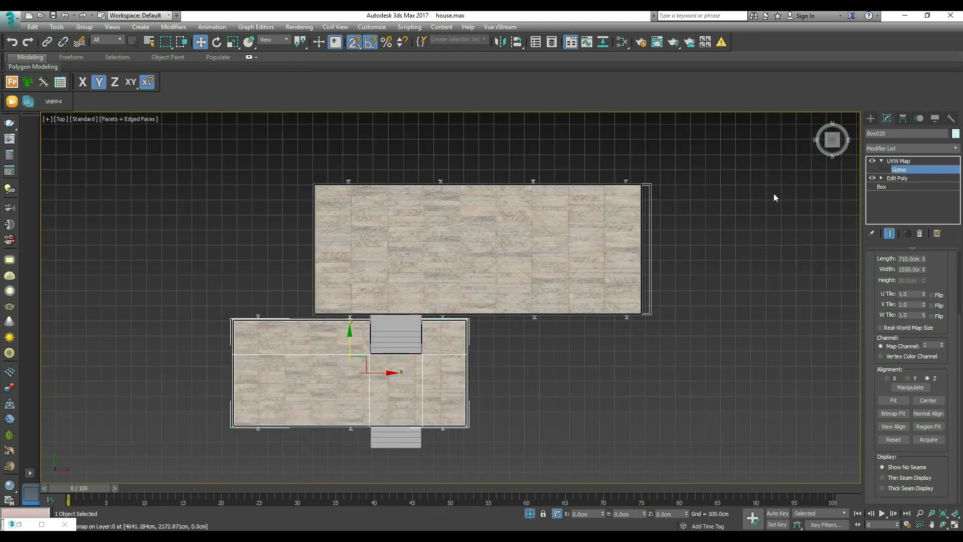
left_click(216, 42)
left_click_drag(357, 338, 403, 340)
Step: Scale the smaller slab's UVW Map gizmo down along Y so the floor planks become shorter
left_click(237, 43)
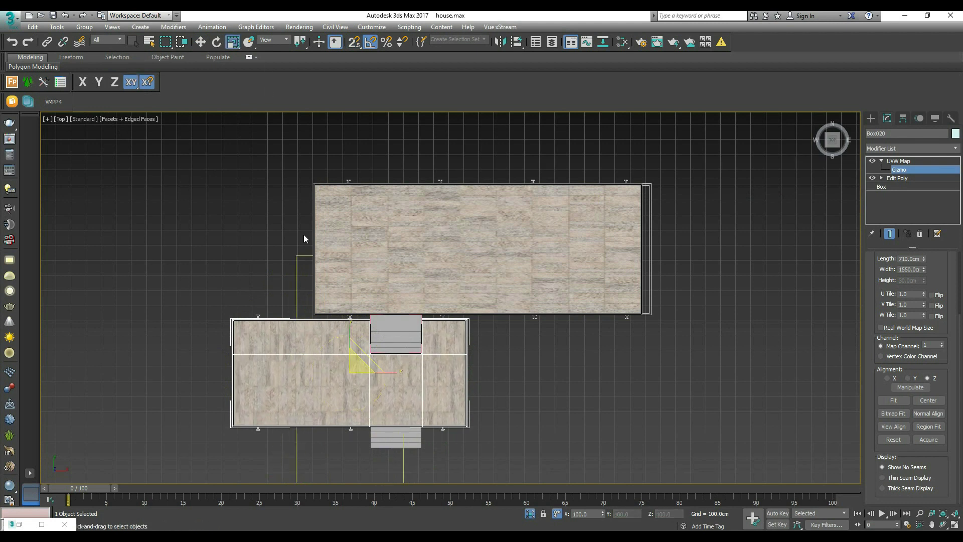
left_click_drag(350, 326, 350, 350)
scroll(349, 404, "up", 3)
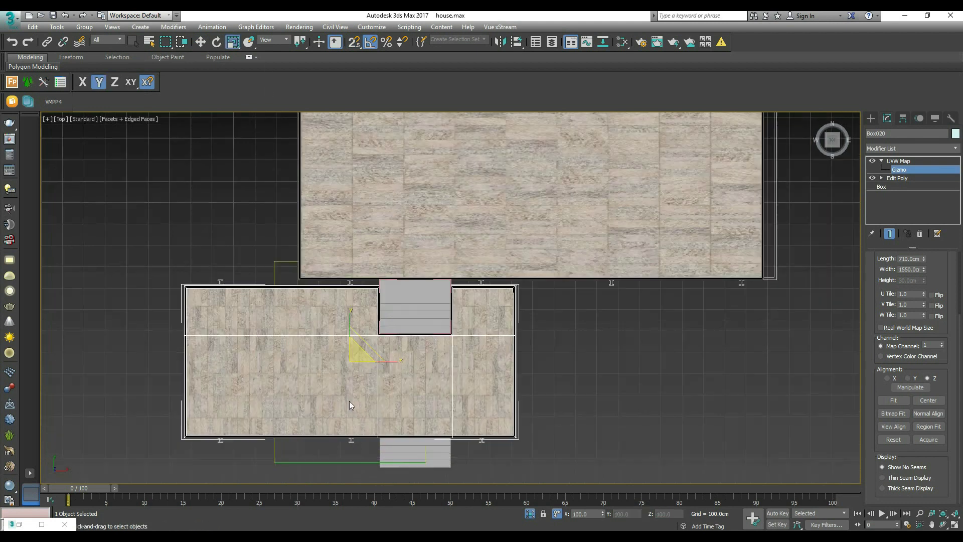
mouse_move(362, 287)
left_mouse_down()
mouse_move(369, 329)
mouse_move(365, 301)
left_mouse_up()
scroll(367, 322, "down", 3)
scroll(423, 340, "down", 3)
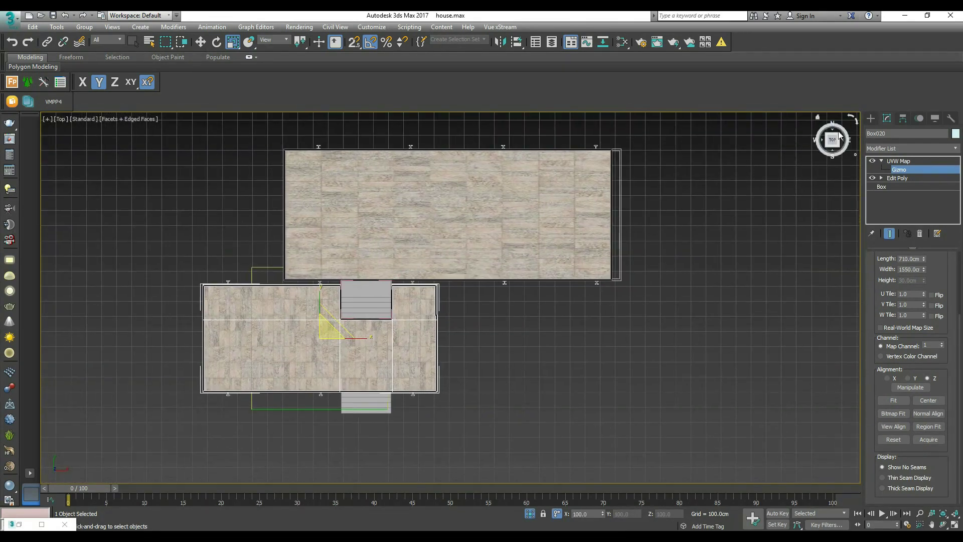